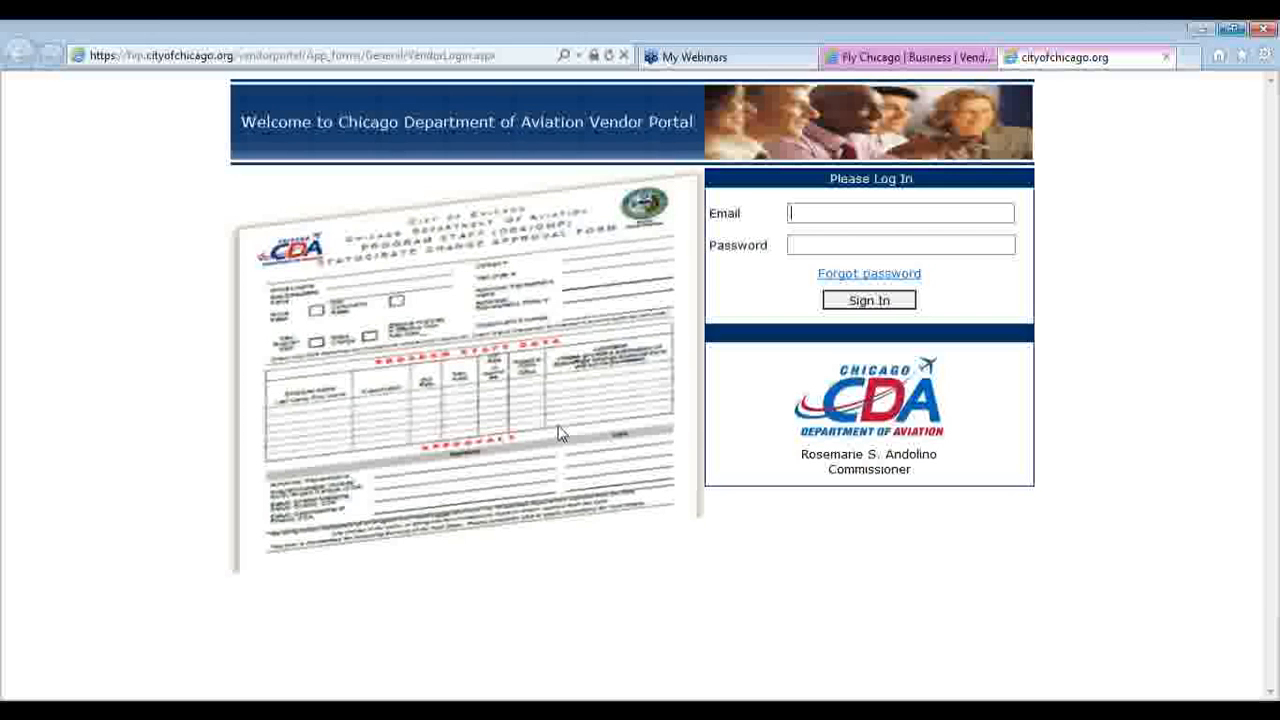
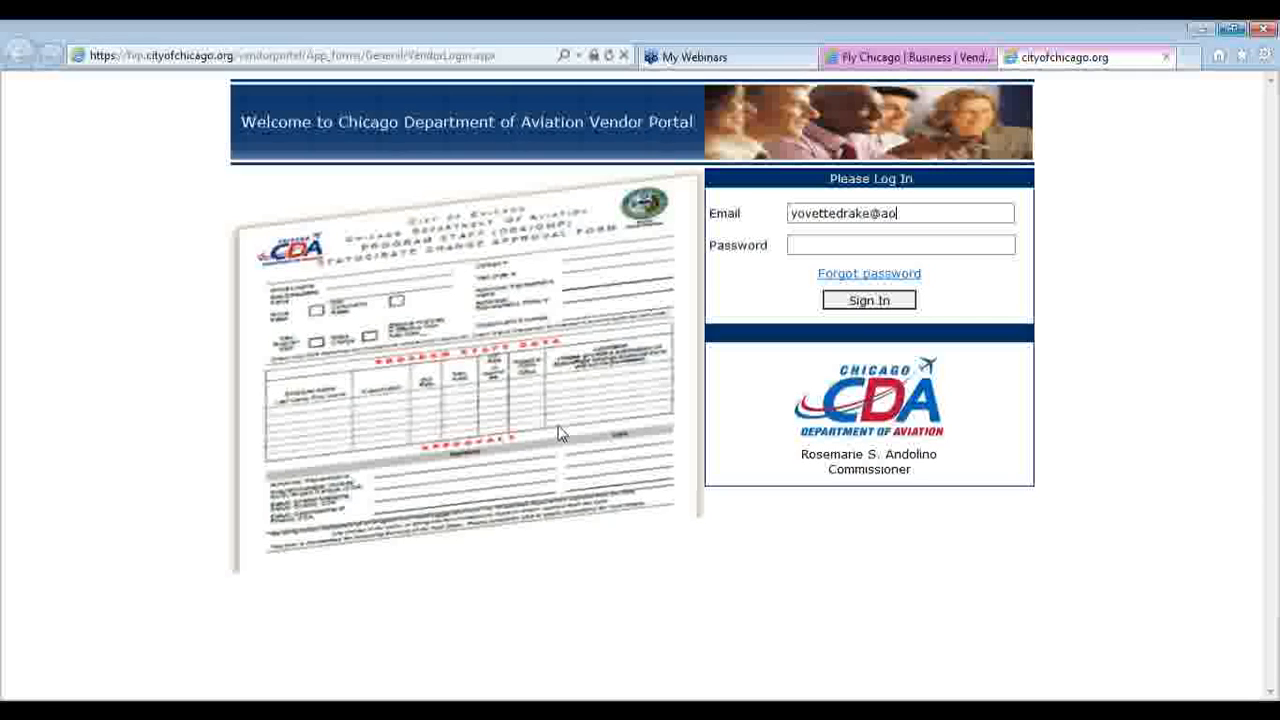
Sign in to the vendor portal with the account's e-mail address and password
{"action": "left_click", "coordinate": [813, 245]}
{"action": "type", "text": "******"}
{"action": "left_click", "coordinate": [872, 303]}
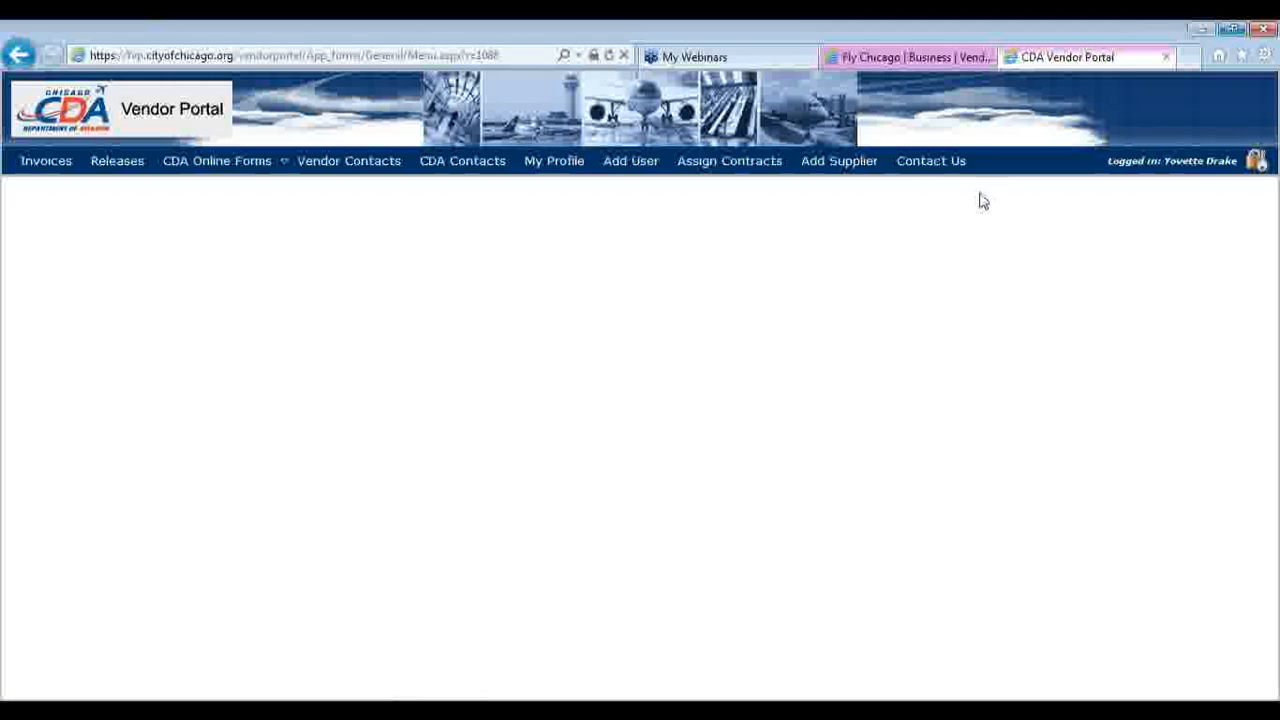
Open the invoice list and search by invoice number 35754, then 7738
{"action": "left_click", "coordinate": [40, 162]}
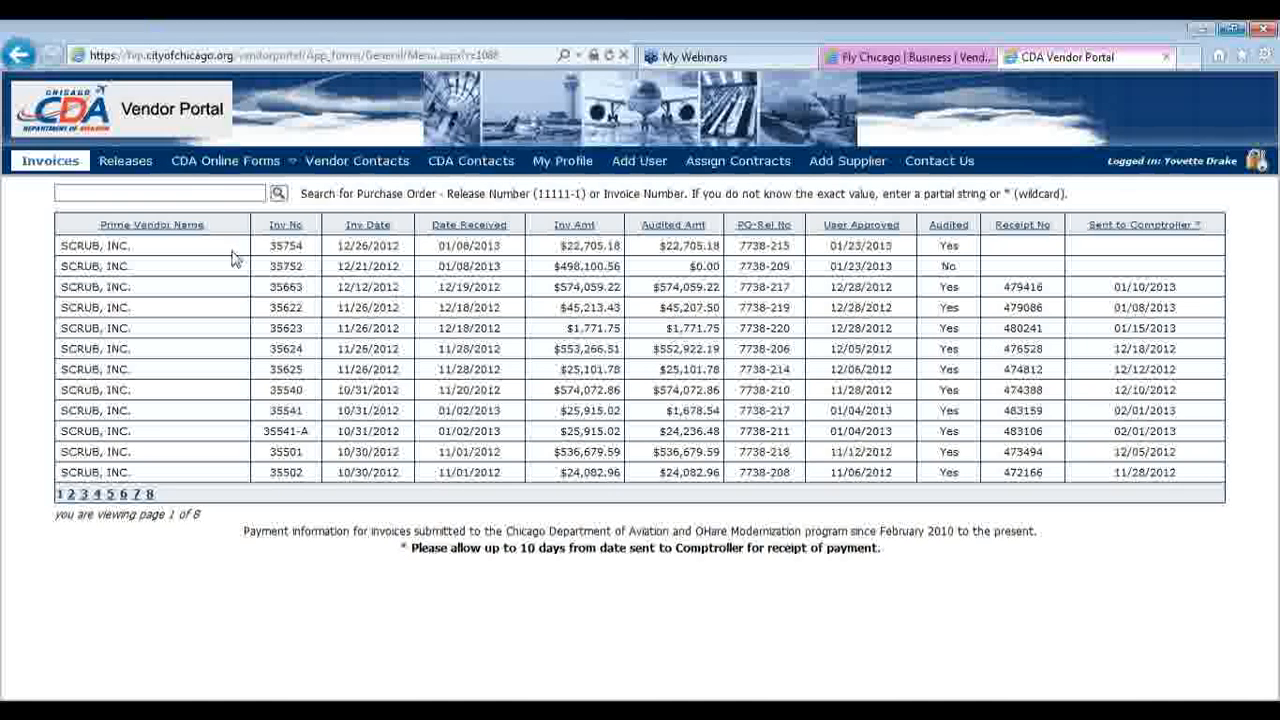
{"action": "left_click", "coordinate": [193, 193]}
{"action": "type", "text": "35754"}
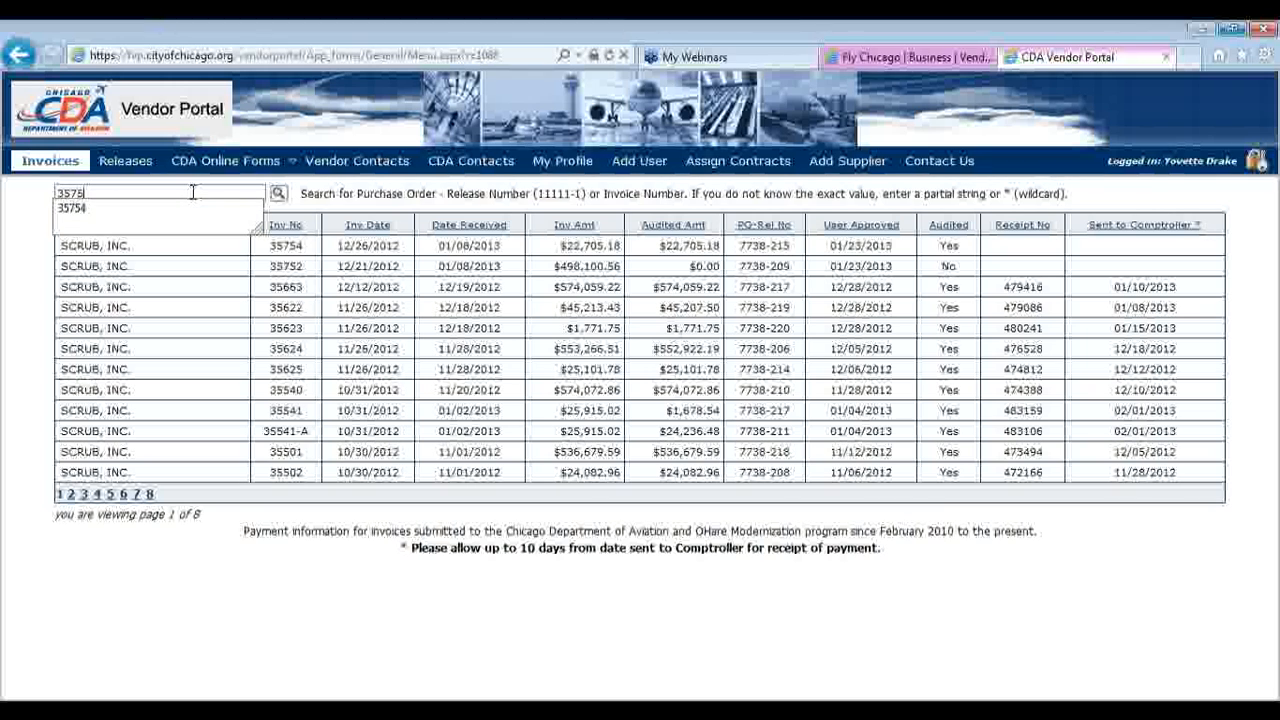
{"action": "left_click", "coordinate": [279, 195]}
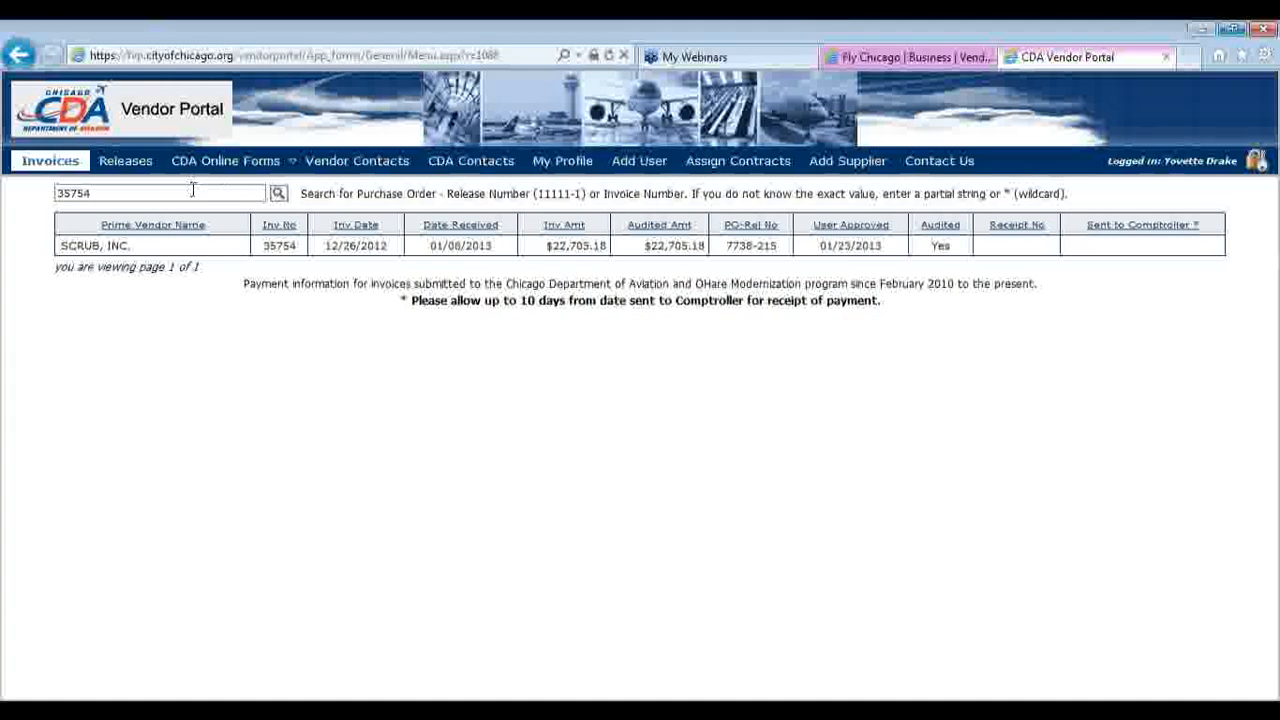
{"action": "left_click_drag", "start_coordinate": [190, 193], "coordinate": [5, 82]}
{"action": "type", "text": "7738"}
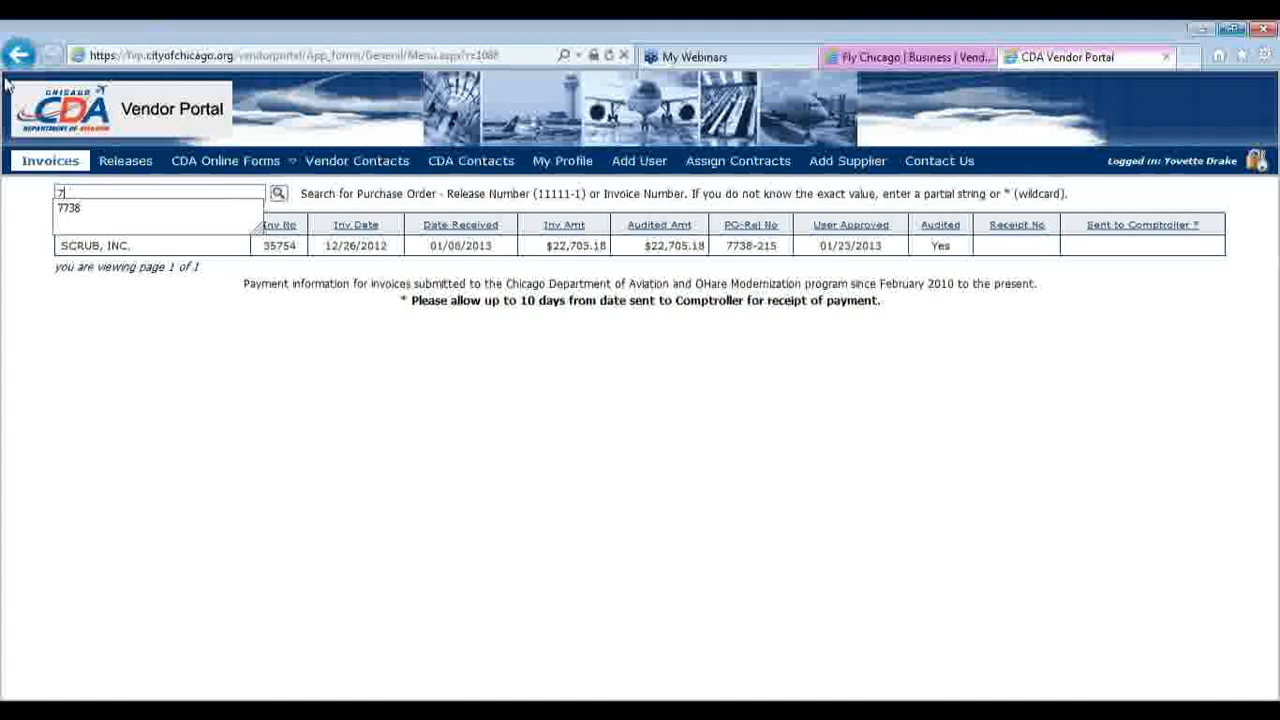
{"action": "mouse_move", "coordinate": [225, 158]}
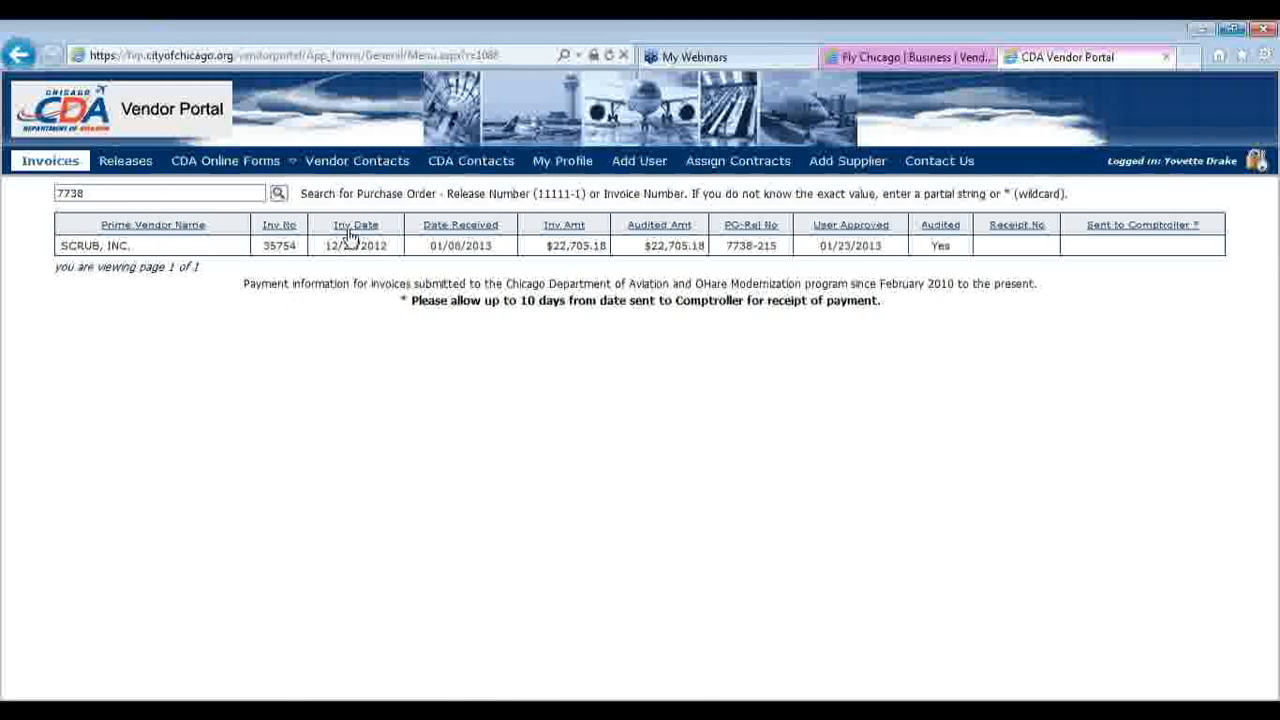
{"action": "left_click", "coordinate": [278, 193]}
Search invoices with the wildcard term *man* to list the NAK-MAN CORPORATION invoices
{"action": "left_click_drag", "start_coordinate": [127, 193], "coordinate": [58, 195]}
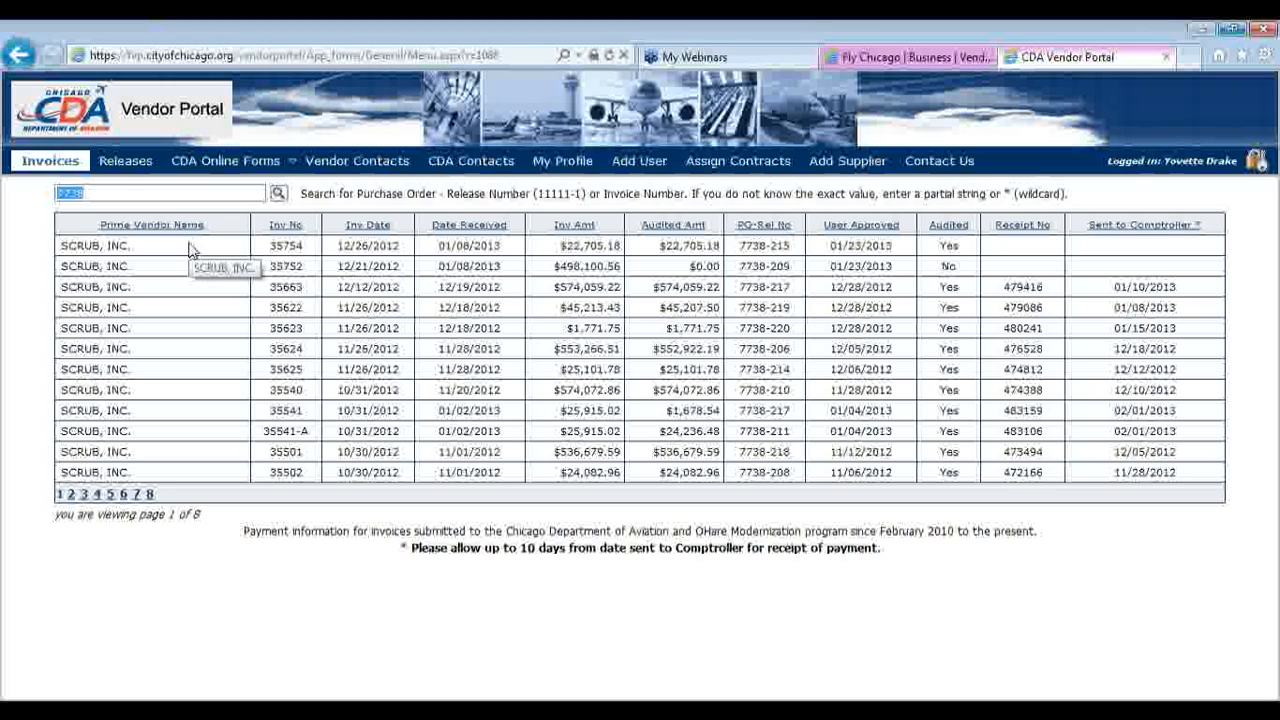
{"action": "type", "text": "*"}
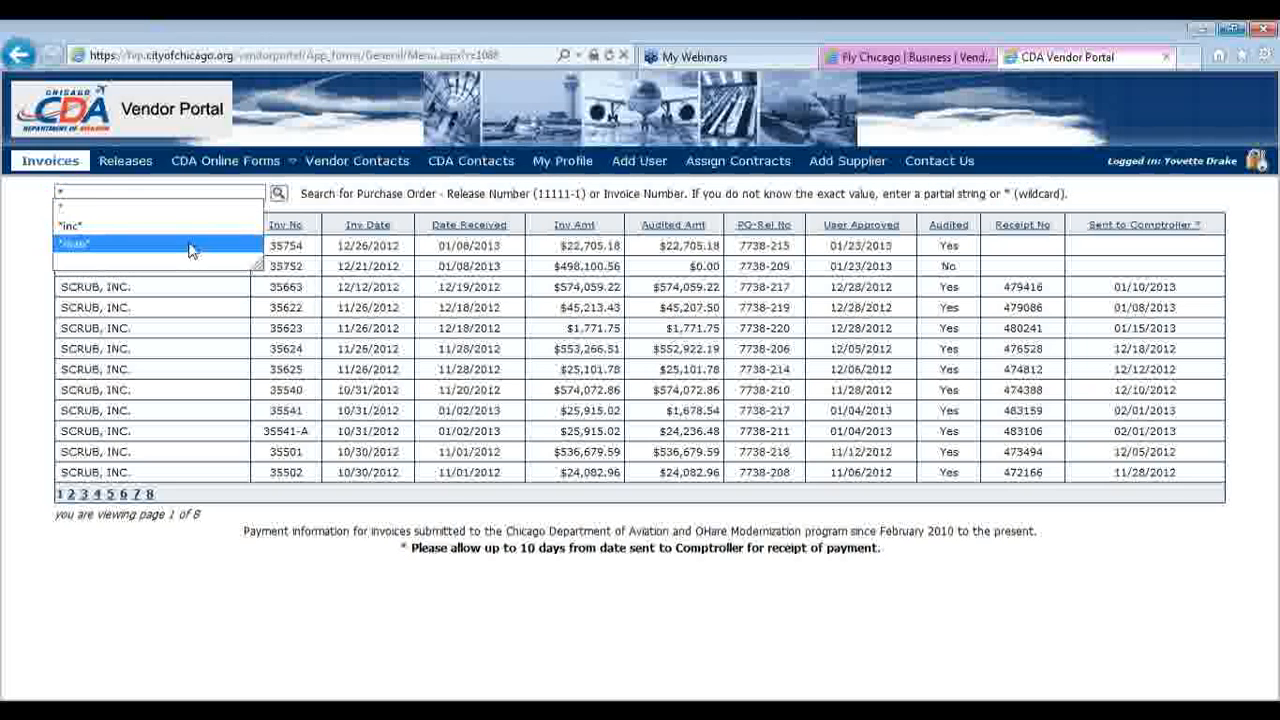
{"action": "type", "text": "m"}
{"action": "left_click", "coordinate": [190, 250]}
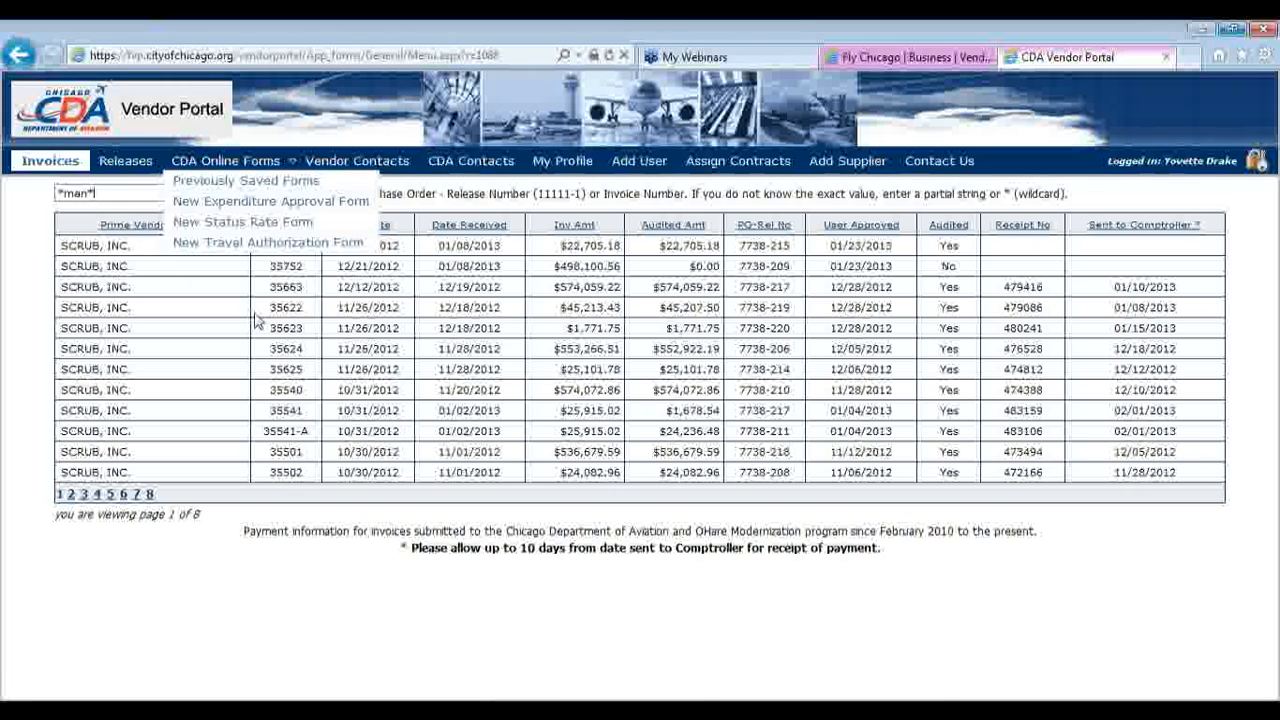
{"action": "left_click", "coordinate": [278, 194]}
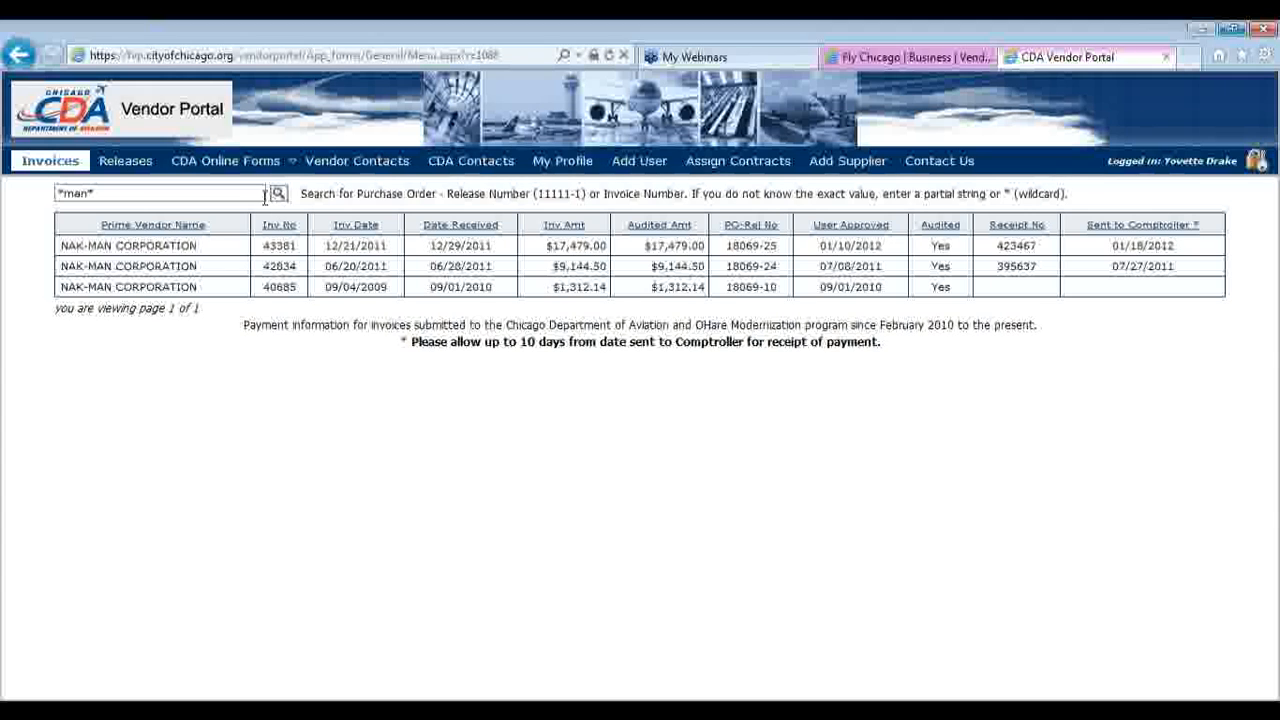
Open Releases and filter by contract 18069, then 7738, then back to All
{"action": "left_click", "coordinate": [126, 166]}
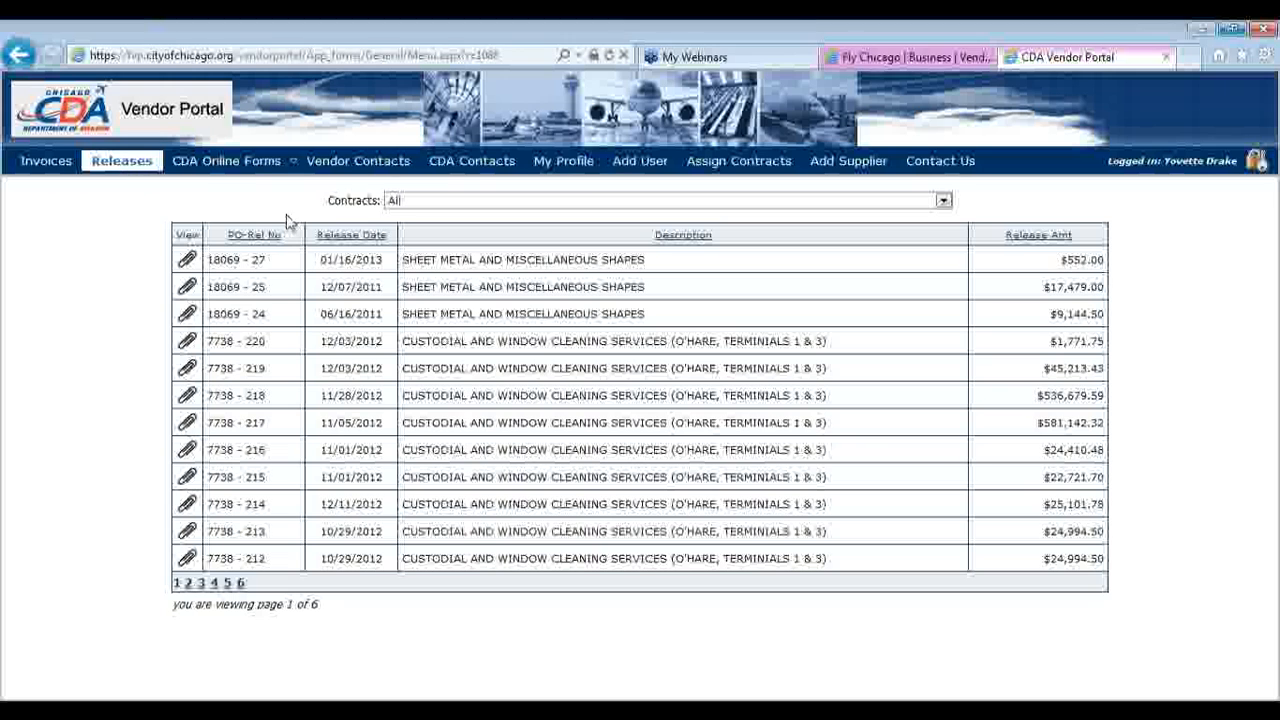
{"action": "left_click", "coordinate": [393, 204]}
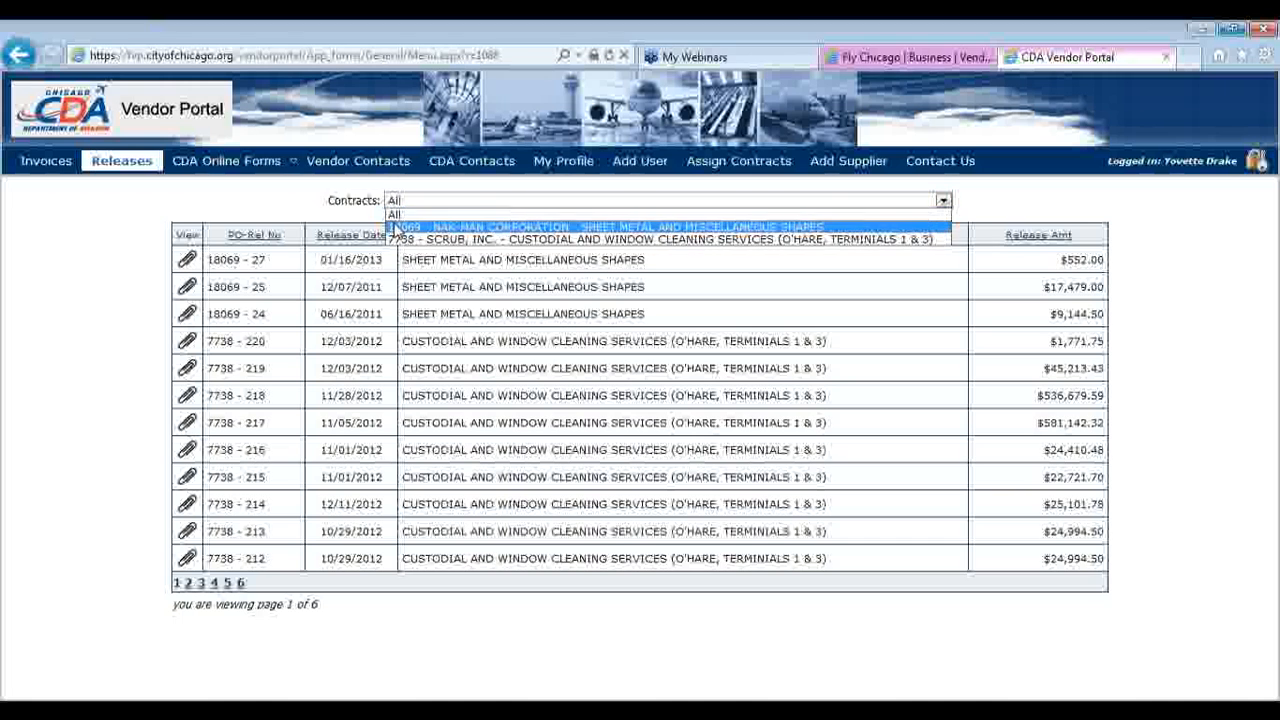
{"action": "left_click", "coordinate": [396, 228]}
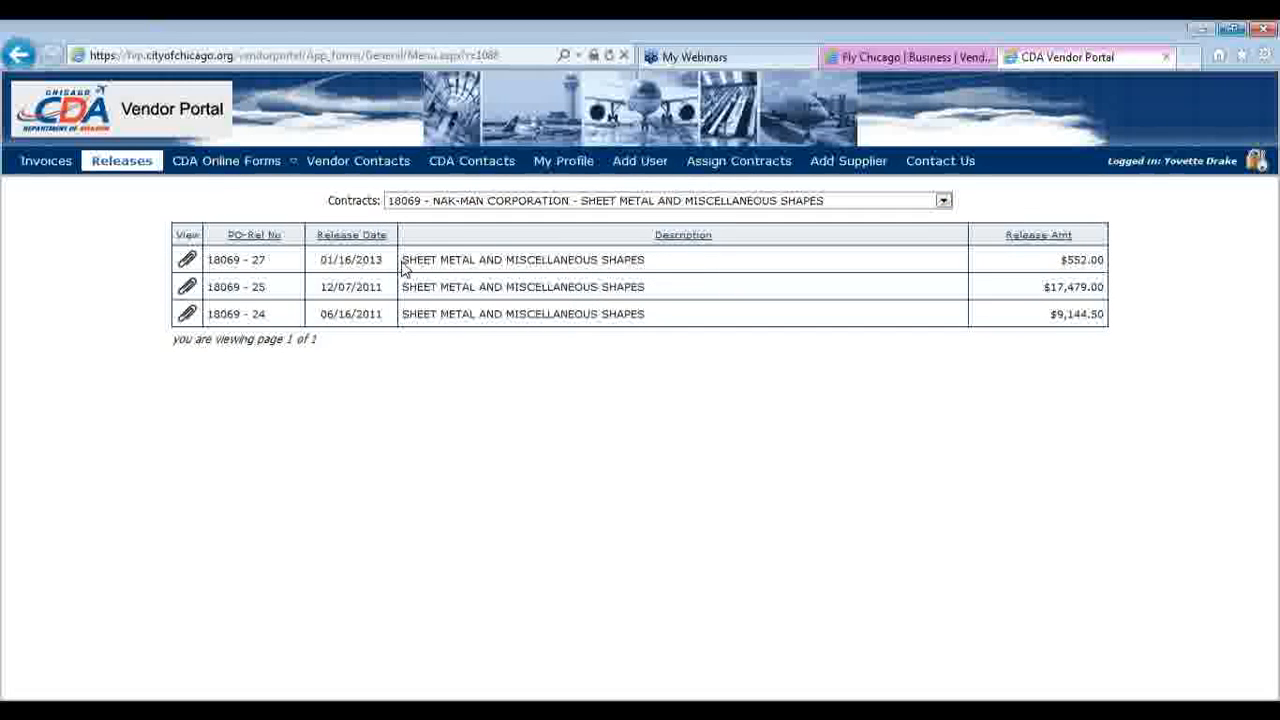
{"action": "left_click", "coordinate": [437, 203]}
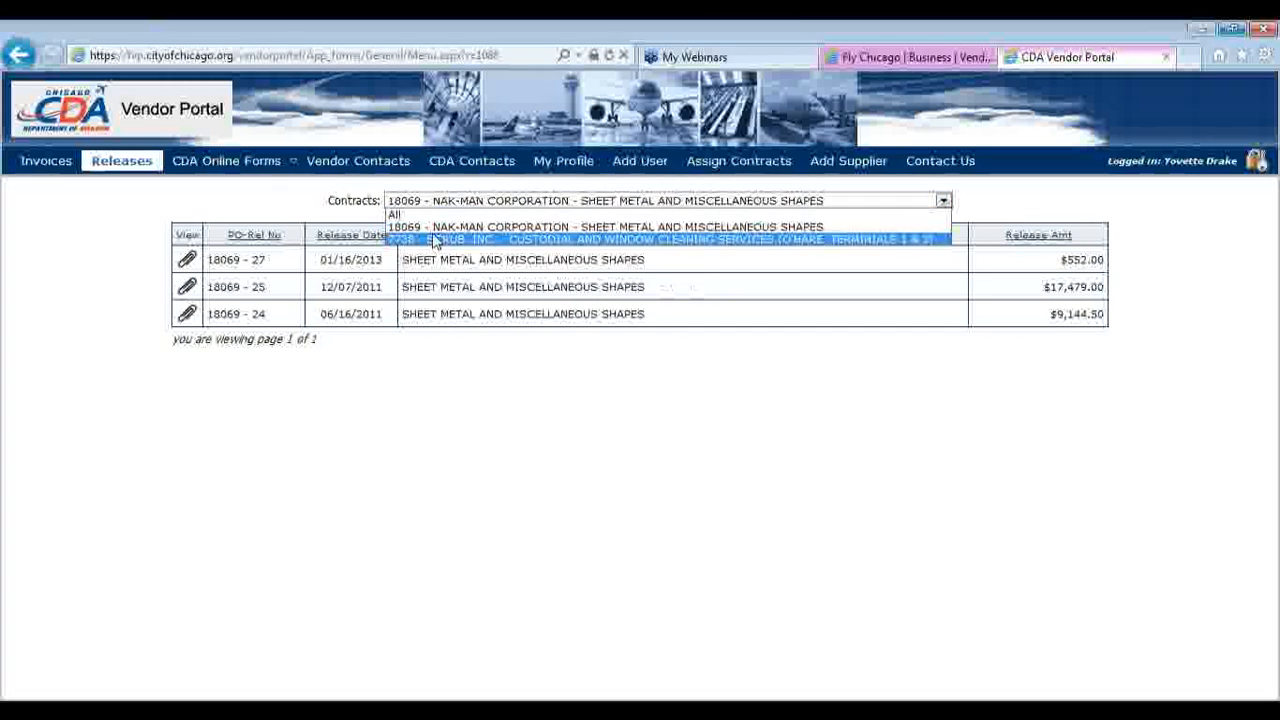
{"action": "left_click", "coordinate": [437, 240]}
{"action": "left_click", "coordinate": [437, 203]}
{"action": "left_click", "coordinate": [437, 215]}
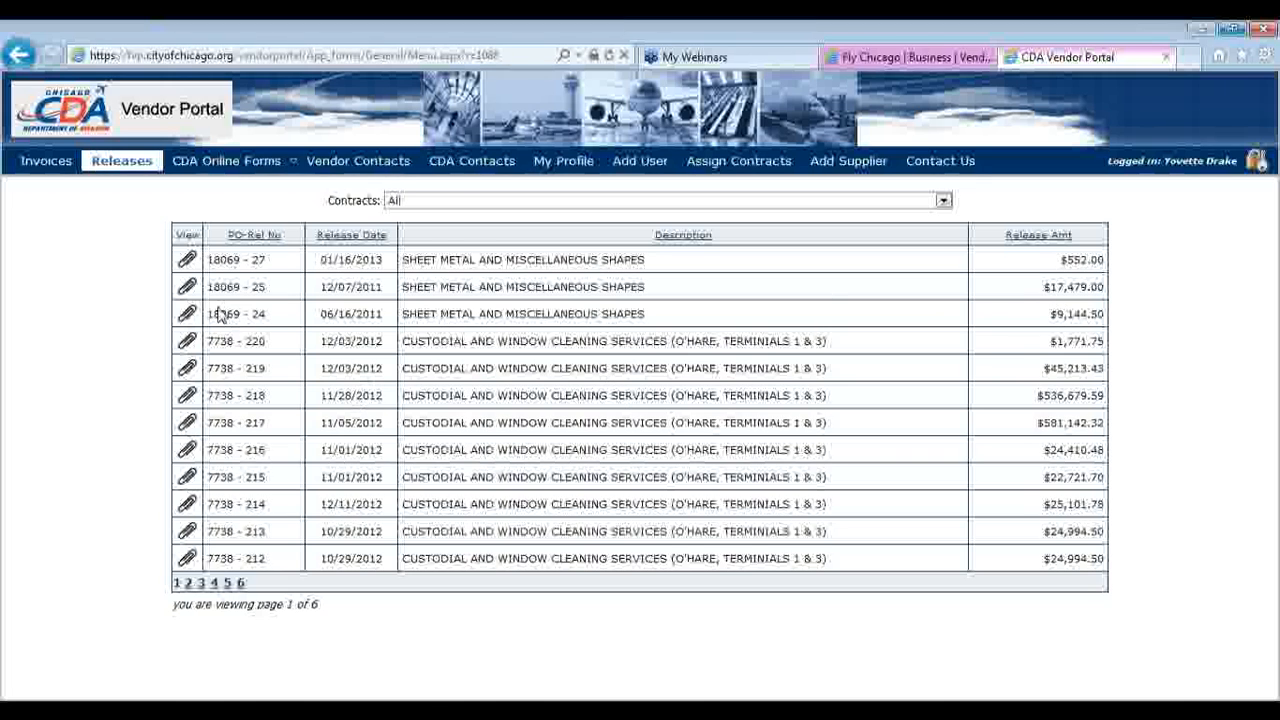
Download and view the 18069-27 release PDF, then close Acrobat
{"action": "left_click", "coordinate": [188, 260]}
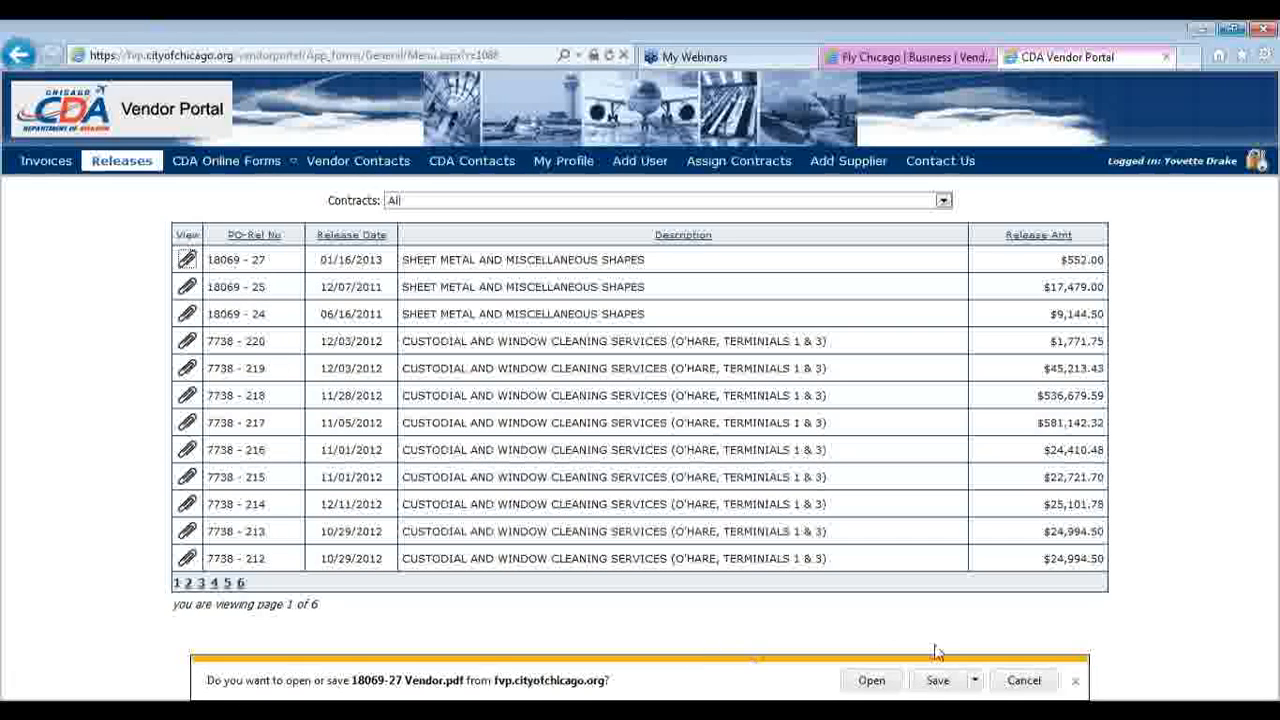
{"action": "left_click", "coordinate": [866, 680]}
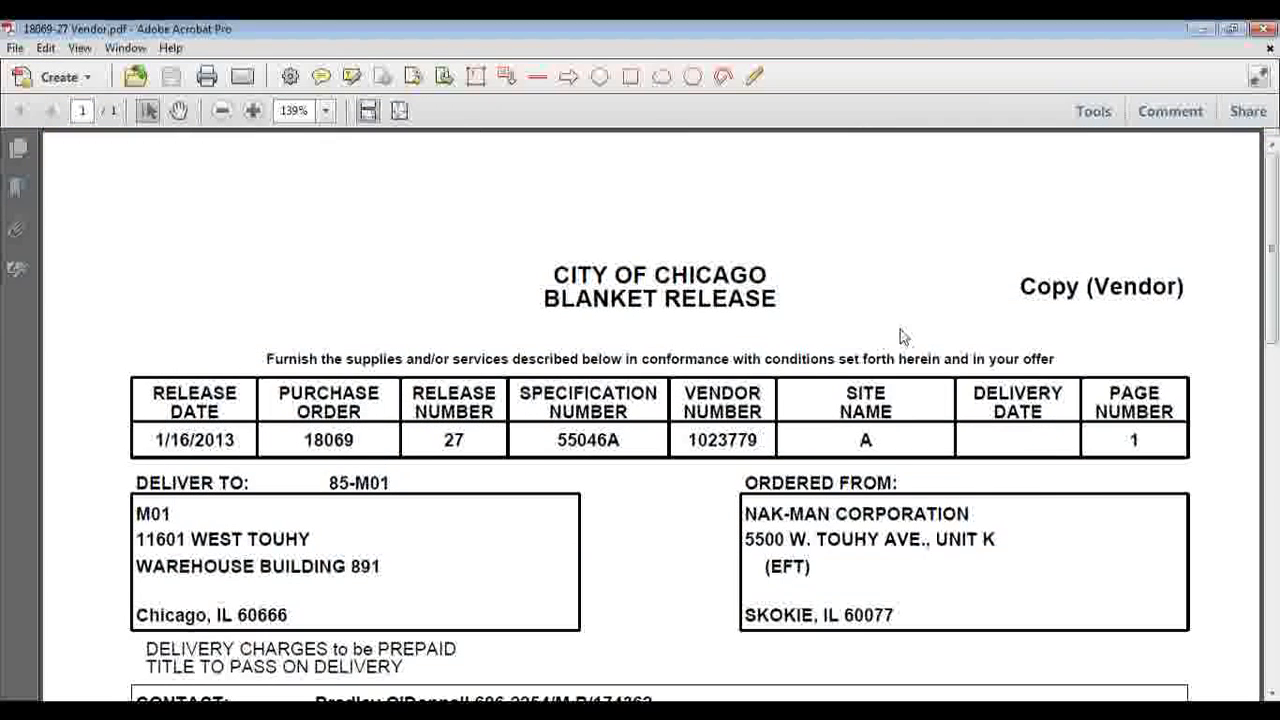
{"action": "left_click", "coordinate": [1265, 28]}
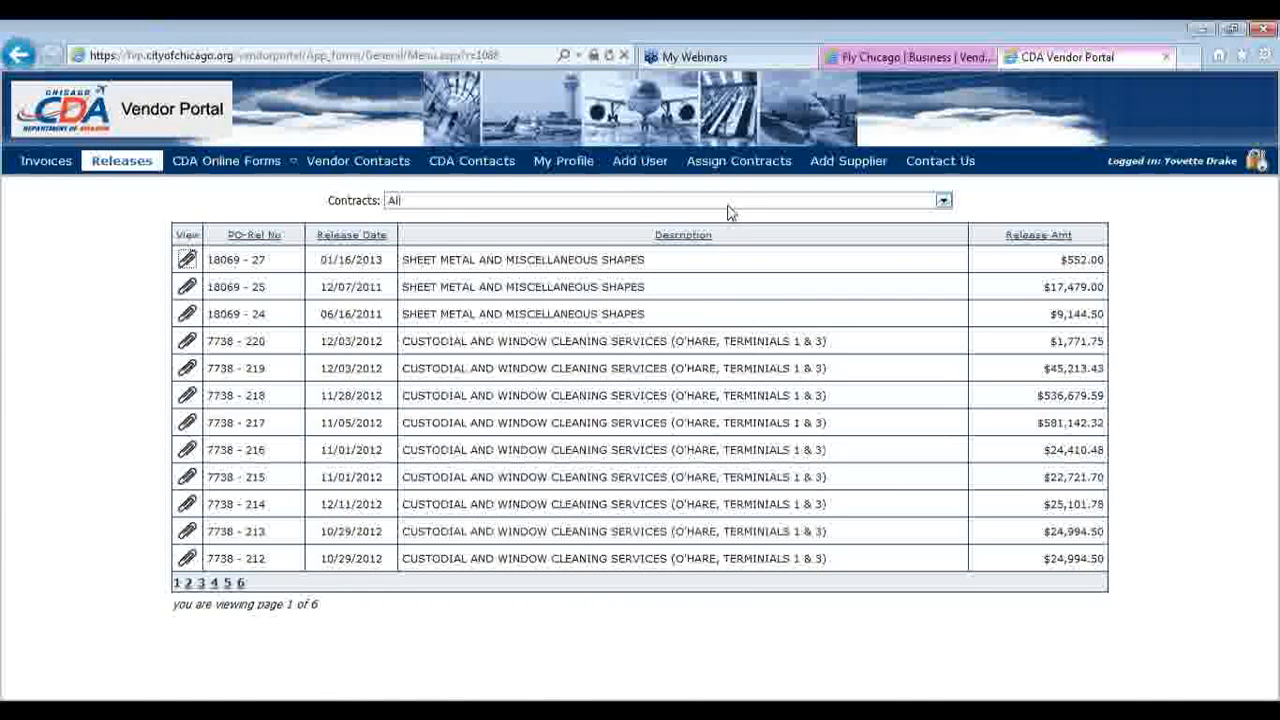
Review Vendor Contacts, then show CDA Contacts for contract 7738 - SCRUB, INC
{"action": "mouse_move", "coordinate": [213, 162]}
{"action": "left_click", "coordinate": [358, 164]}
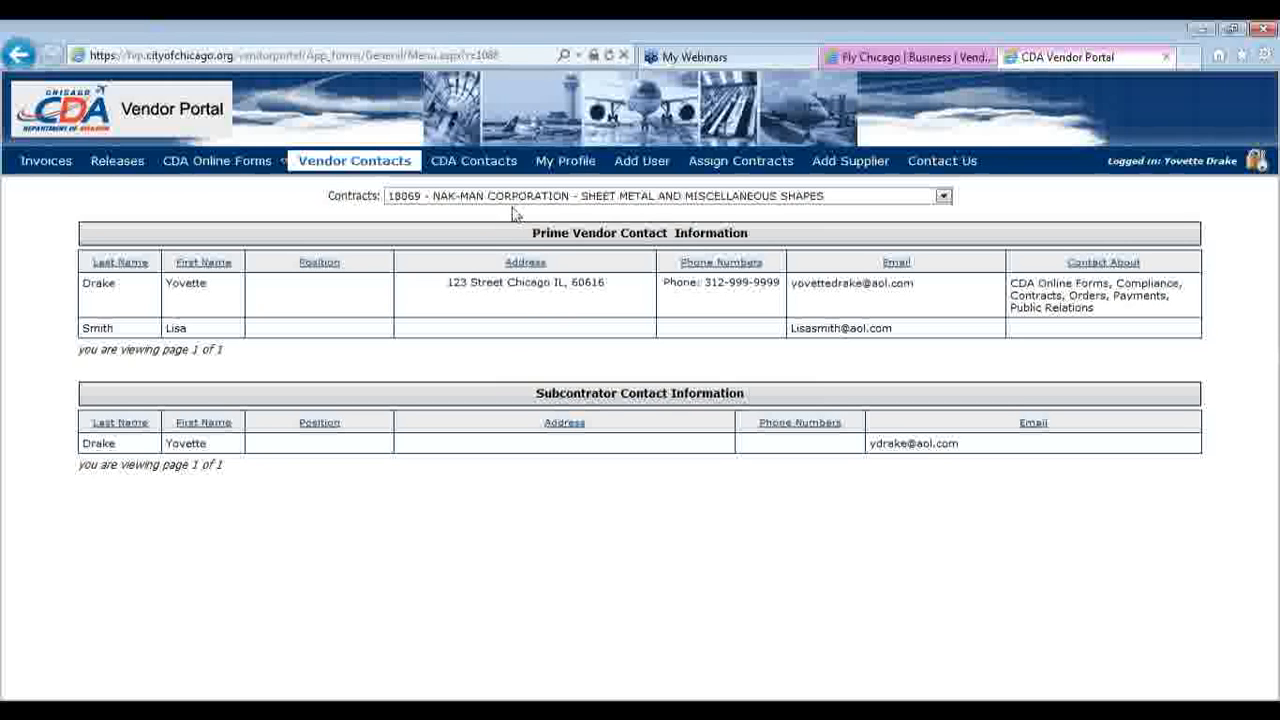
{"action": "left_click", "coordinate": [497, 168]}
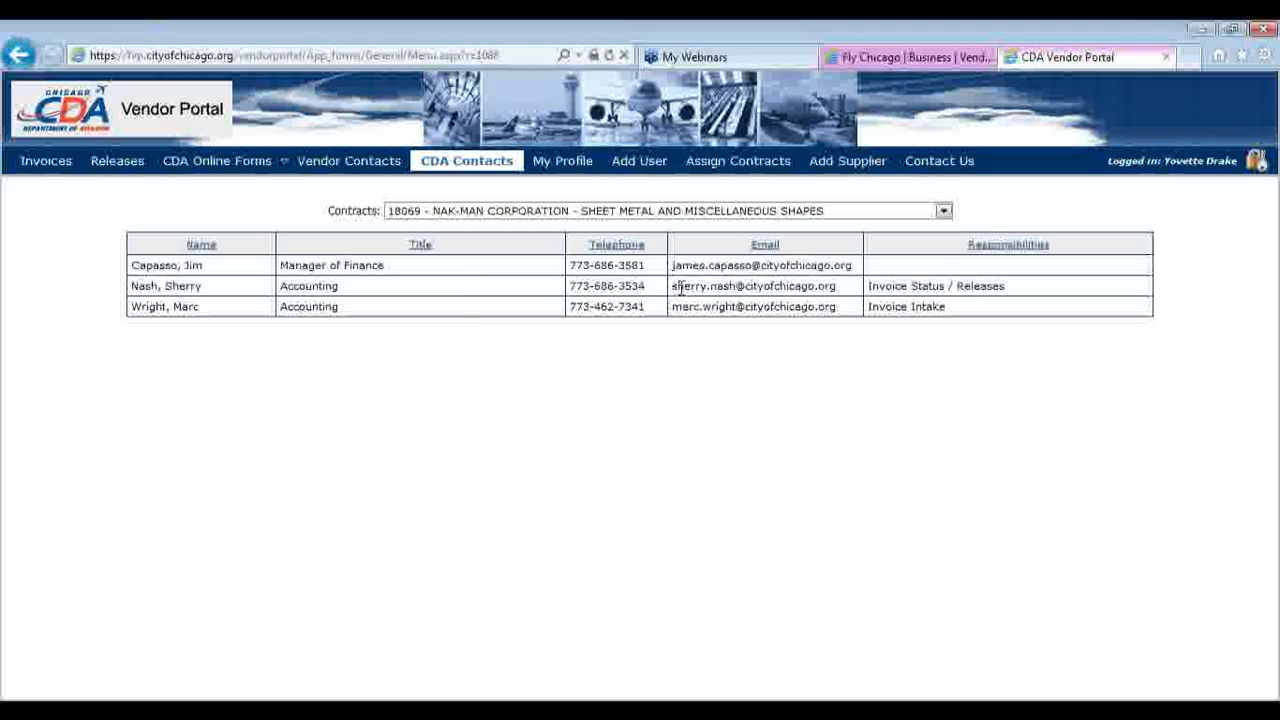
{"action": "left_click", "coordinate": [598, 218]}
{"action": "left_click", "coordinate": [598, 240]}
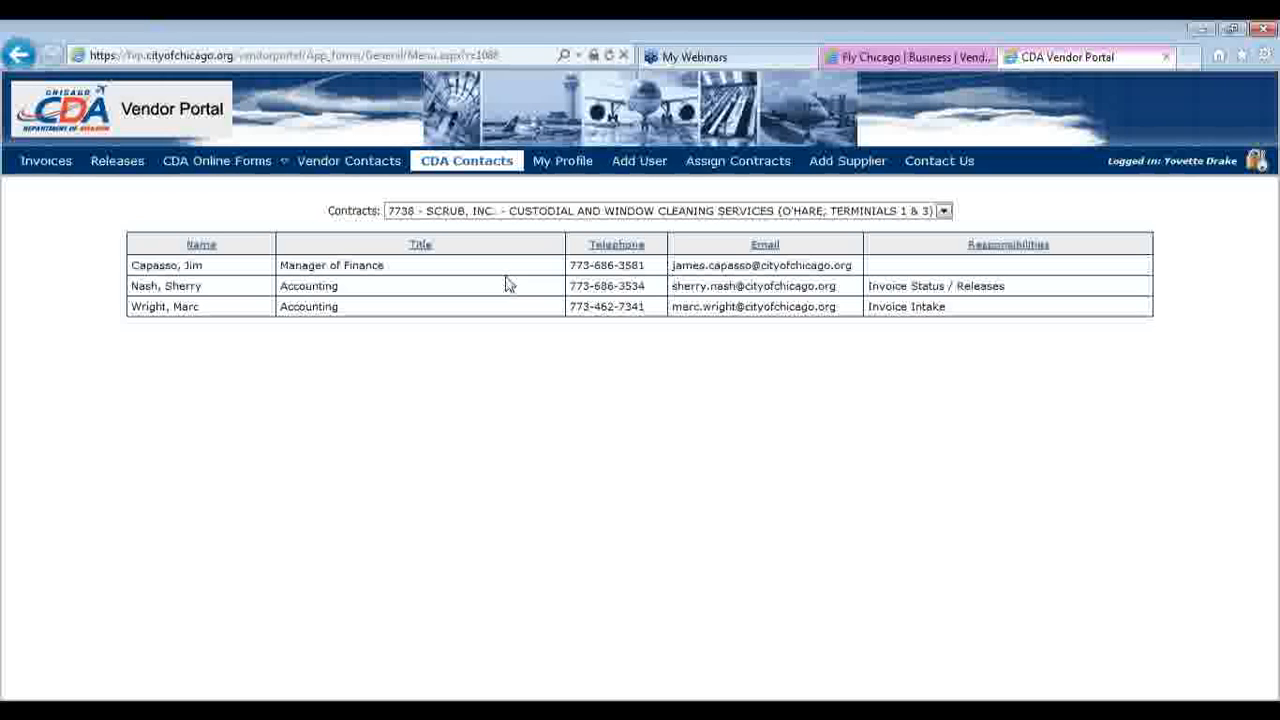
Review the My Profile details, then bring up the blank Add User form
{"action": "left_click", "coordinate": [560, 165]}
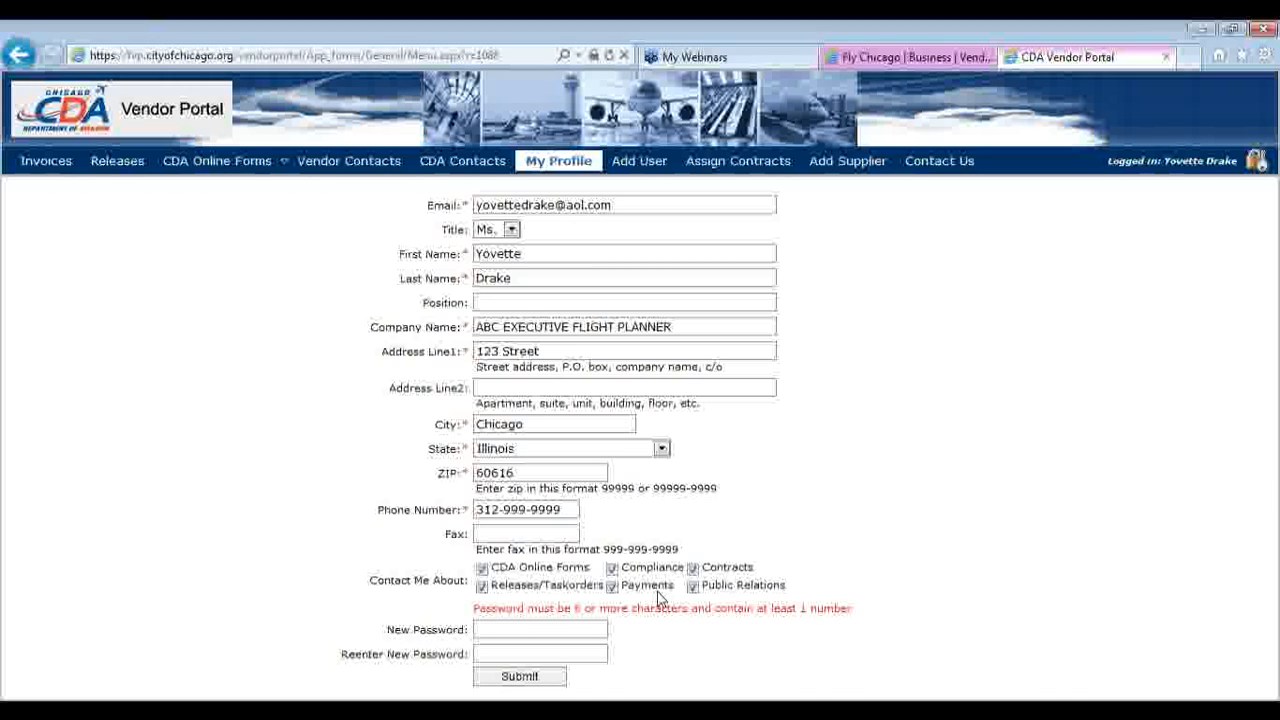
{"action": "left_click", "coordinate": [640, 164]}
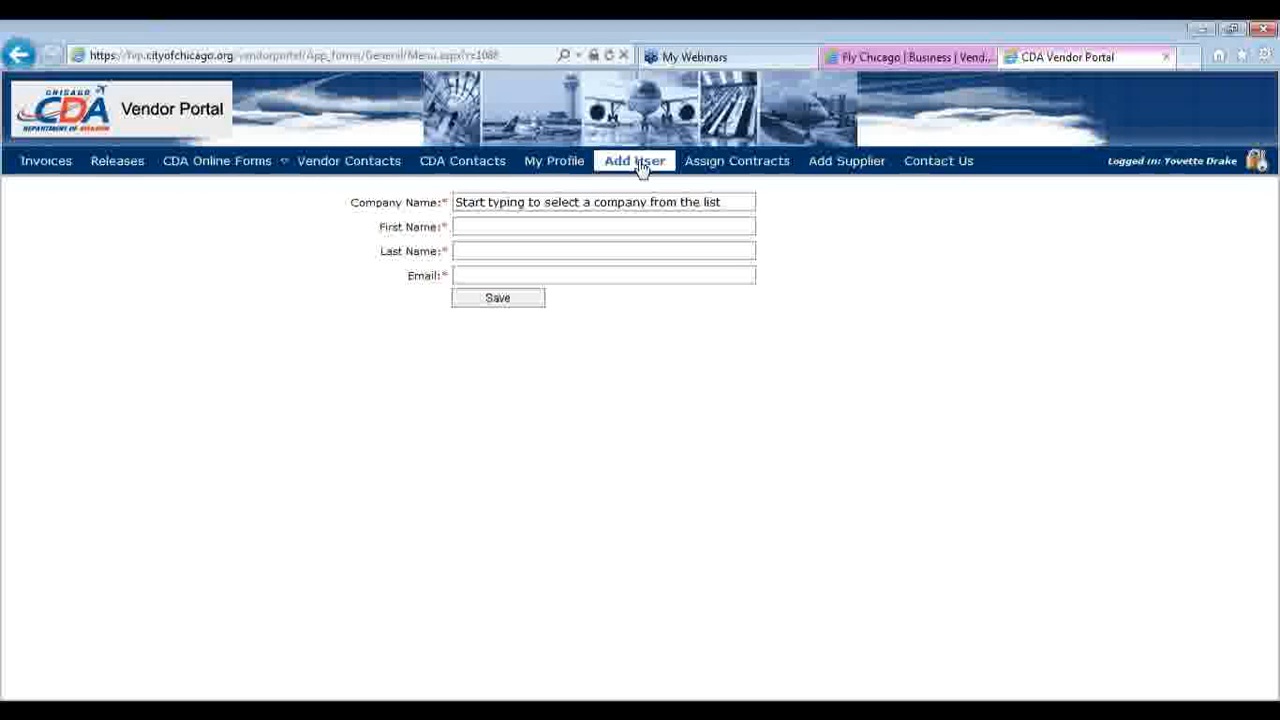
Pick the company, enter first name 'Test', last name 'User' and a test e-mail, then save
{"action": "left_click", "coordinate": [632, 202]}
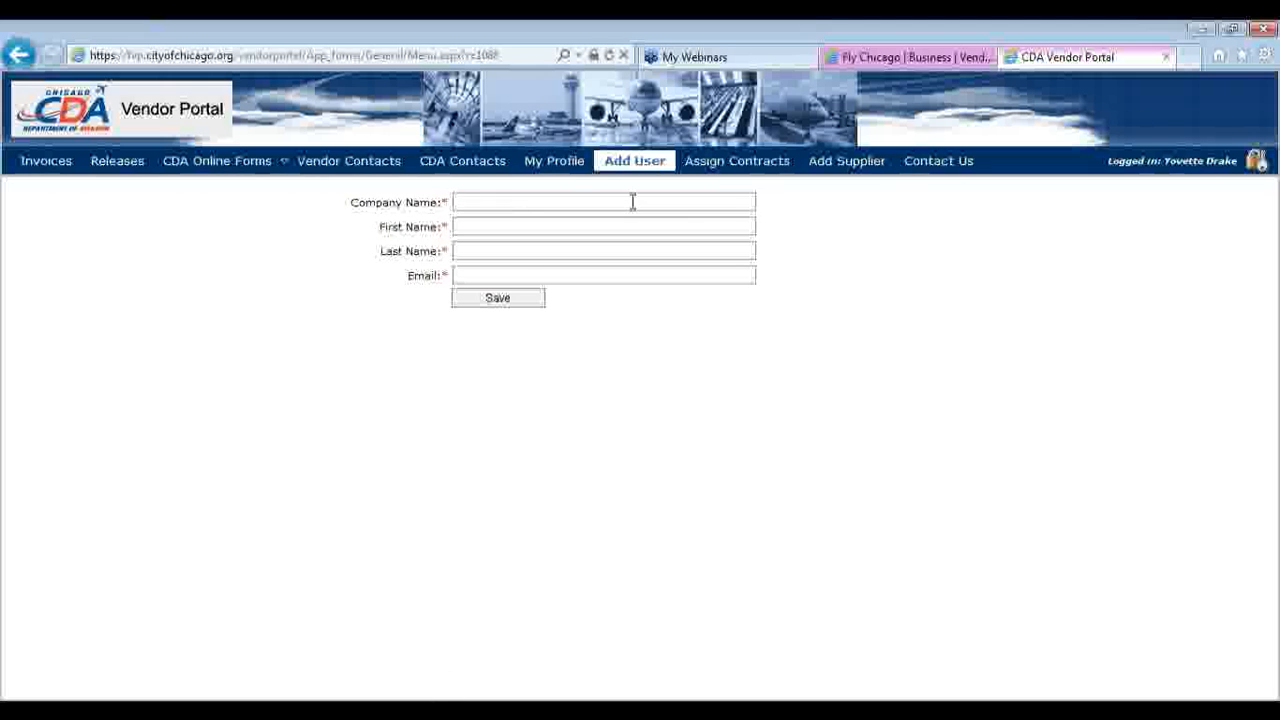
{"action": "type", "text": "ri"}
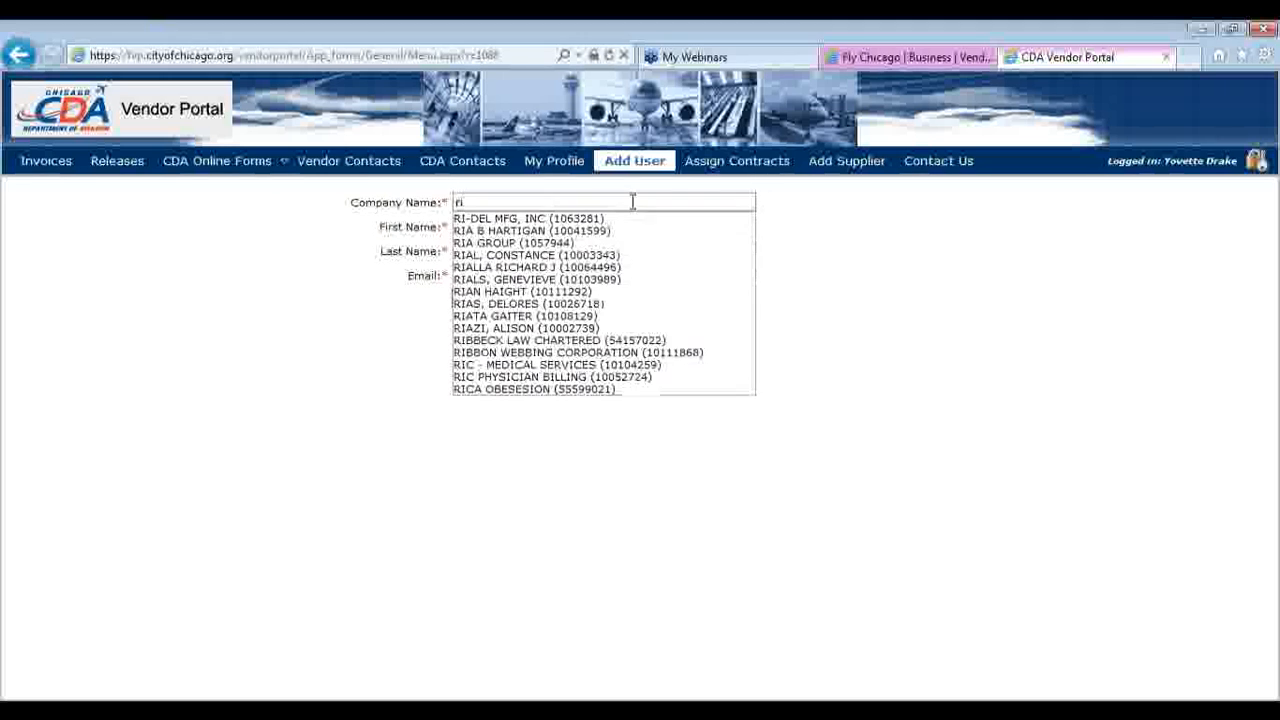
{"action": "left_click", "coordinate": [545, 267]}
{"action": "left_click", "coordinate": [525, 227]}
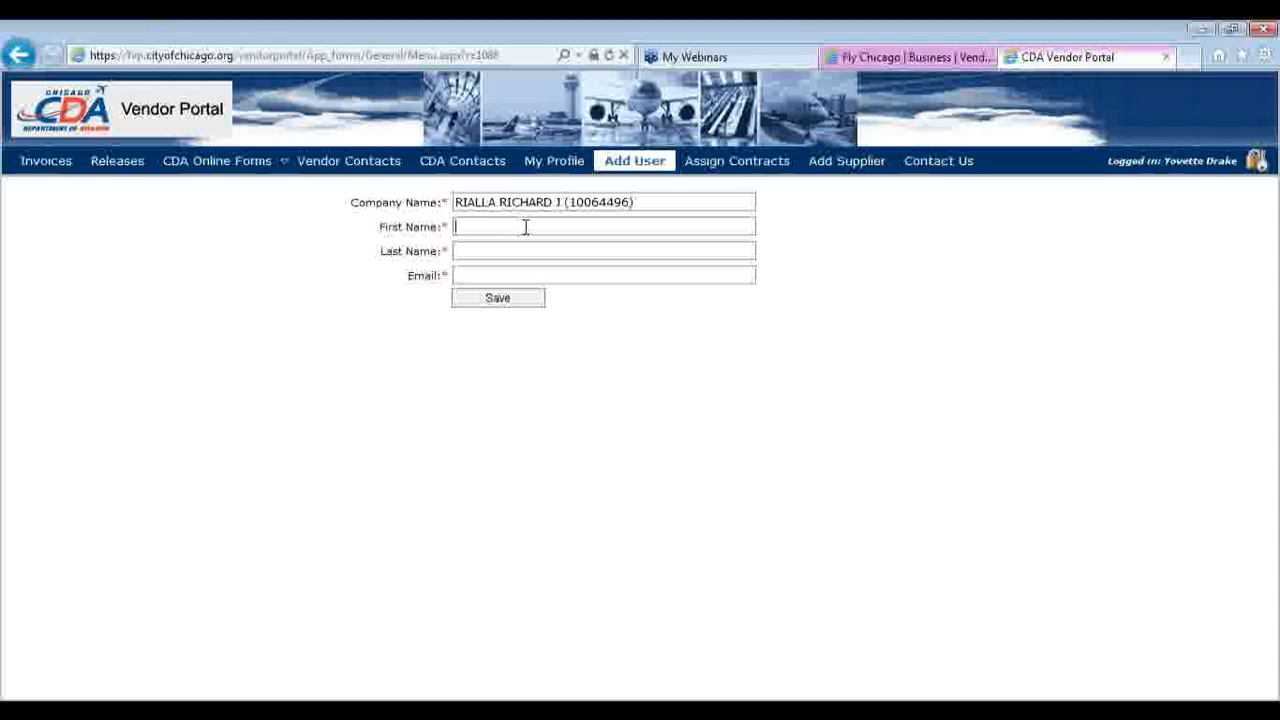
{"action": "type", "text": "Test"}
{"action": "key", "text": "Tab"}
{"action": "type", "text": "Test User"}
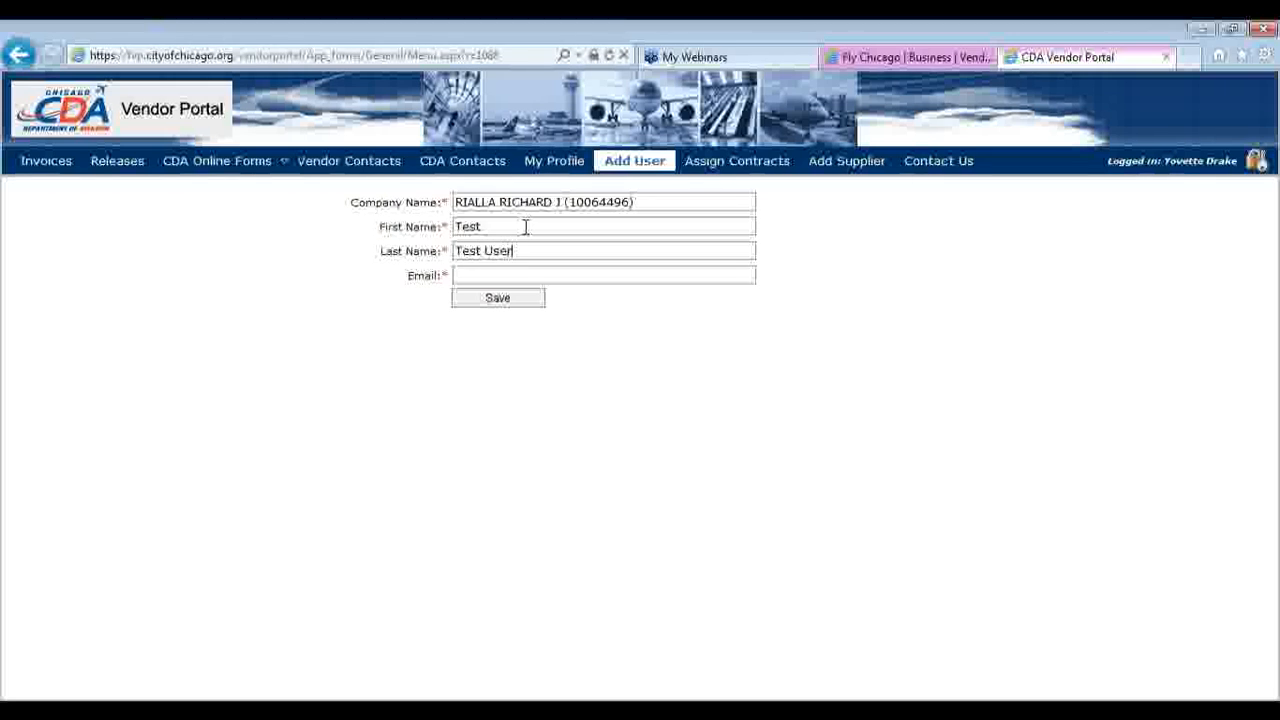
{"action": "key", "text": "BackSpace"}
{"action": "key", "text": "BackSpace"}
{"action": "key", "text": "BackSpace"}
{"action": "key", "text": "BackSpace"}
{"action": "key", "text": "BackSpace"}
{"action": "type", "text": "User"}
{"action": "left_click", "coordinate": [518, 270]}
{"action": "type", "text": "test@aol.com"}
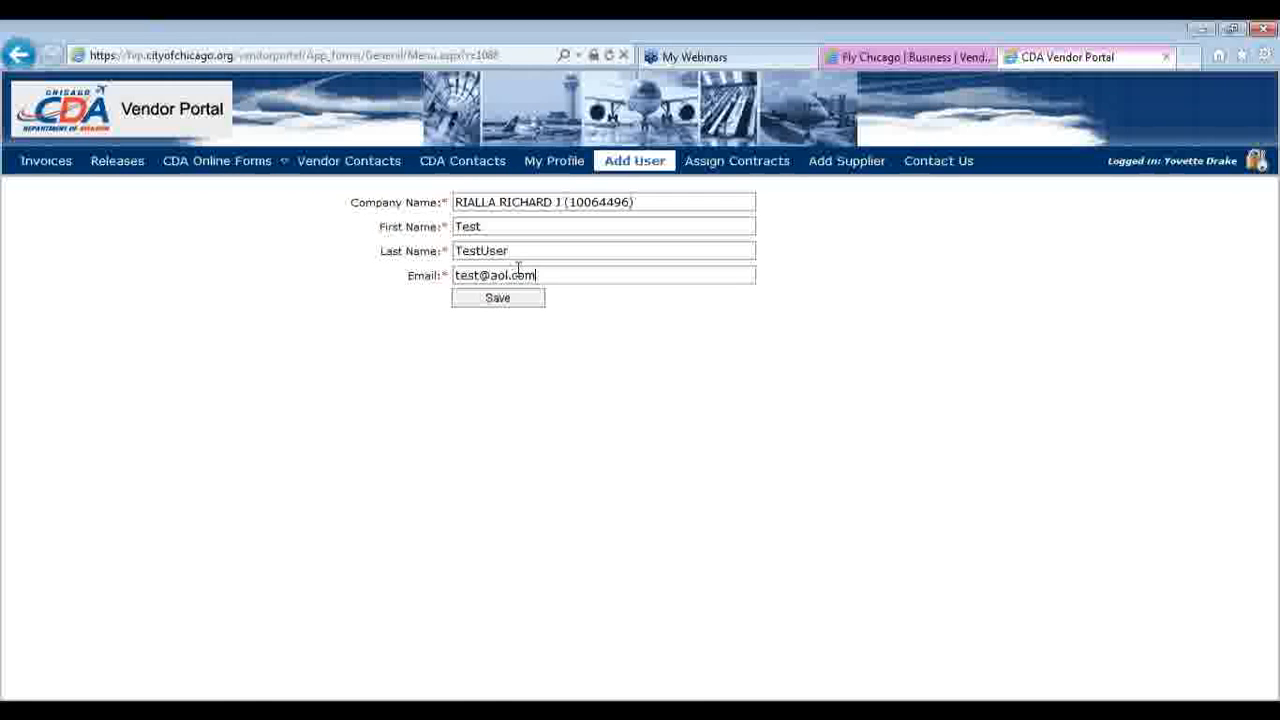
{"action": "left_click", "coordinate": [521, 304]}
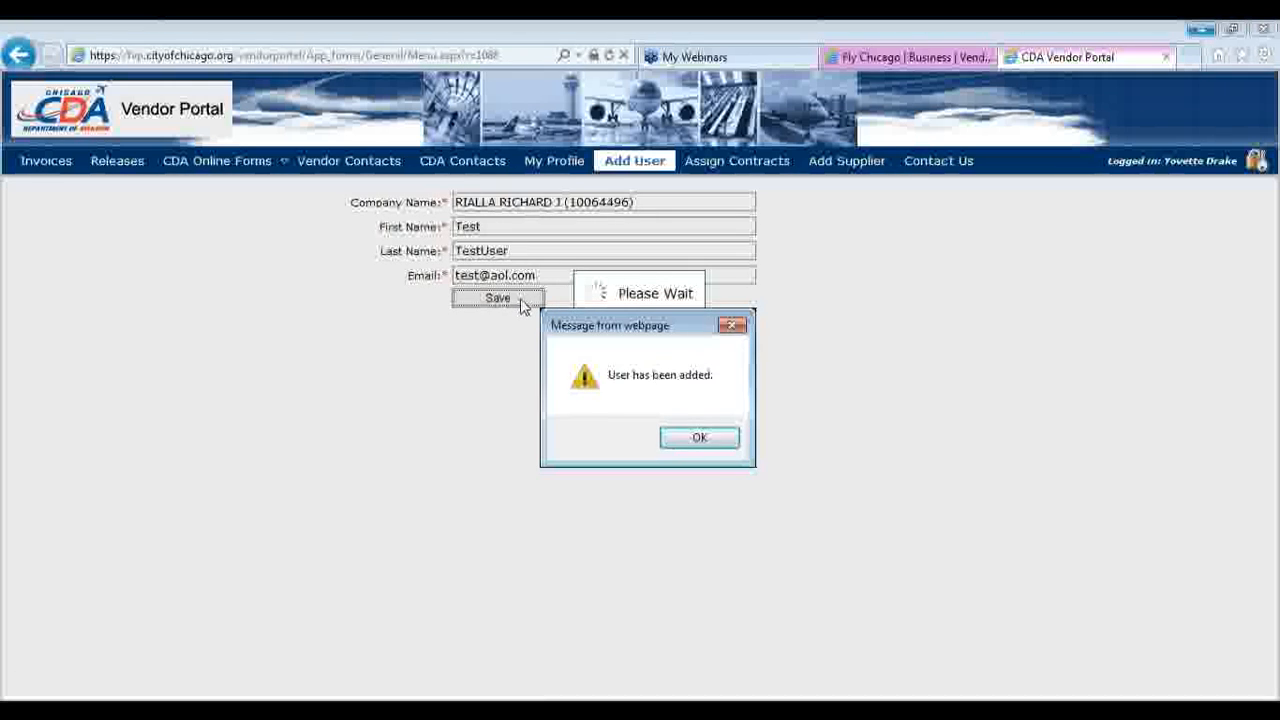
Dismiss the 'User has been added.' confirmation with OK
{"action": "left_click", "coordinate": [700, 438]}
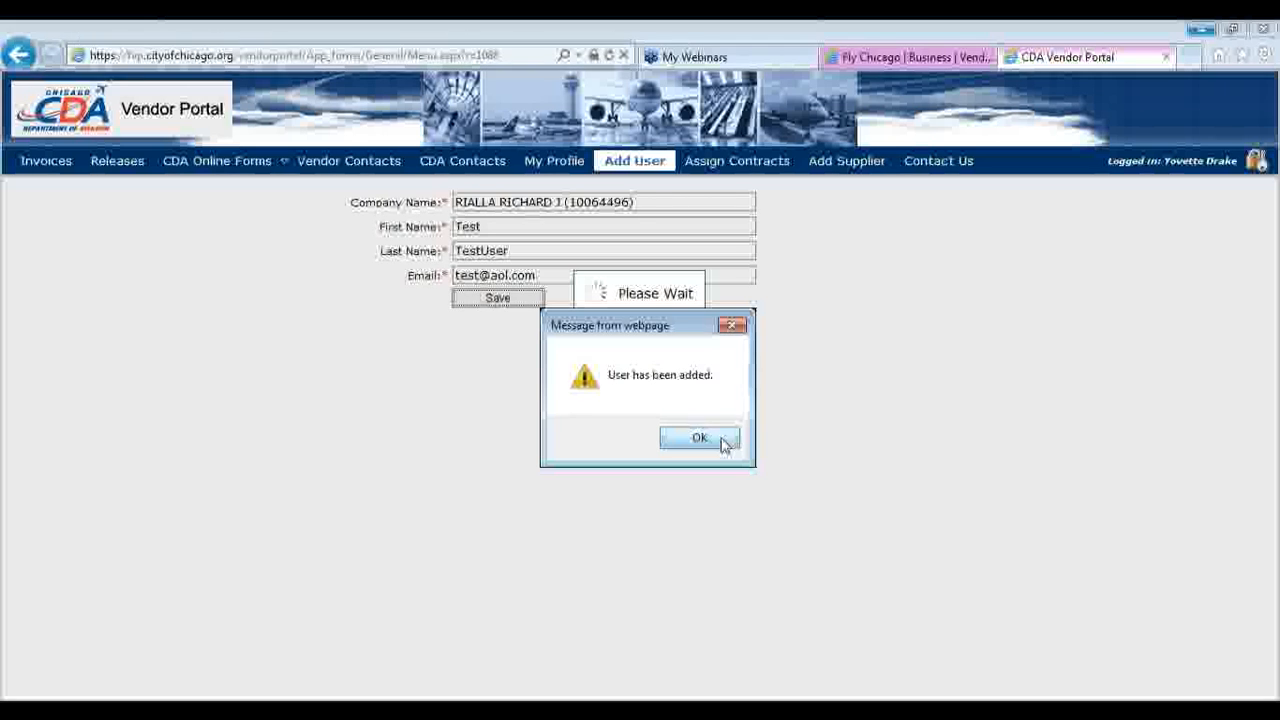
Assign the test user's e-mail to contract 18069 as a Subcontractor and confirm
{"action": "left_click", "coordinate": [738, 166]}
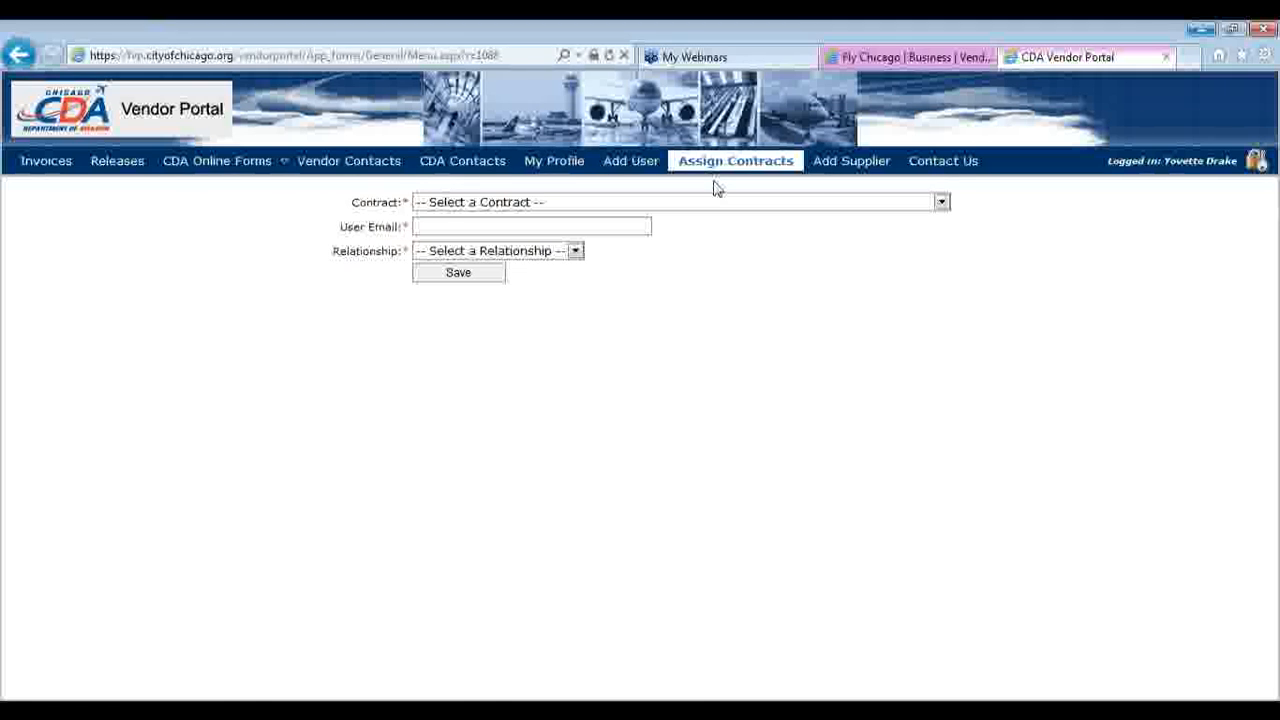
{"action": "left_click", "coordinate": [716, 203]}
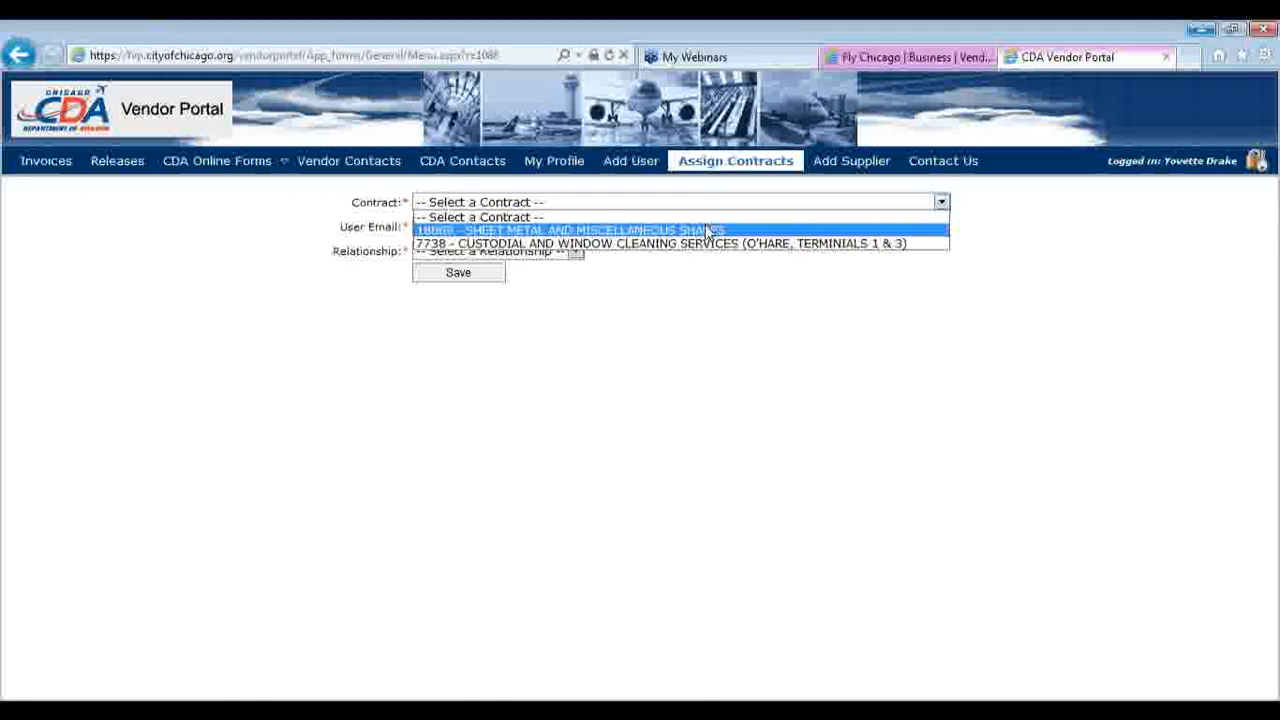
{"action": "left_click", "coordinate": [705, 228]}
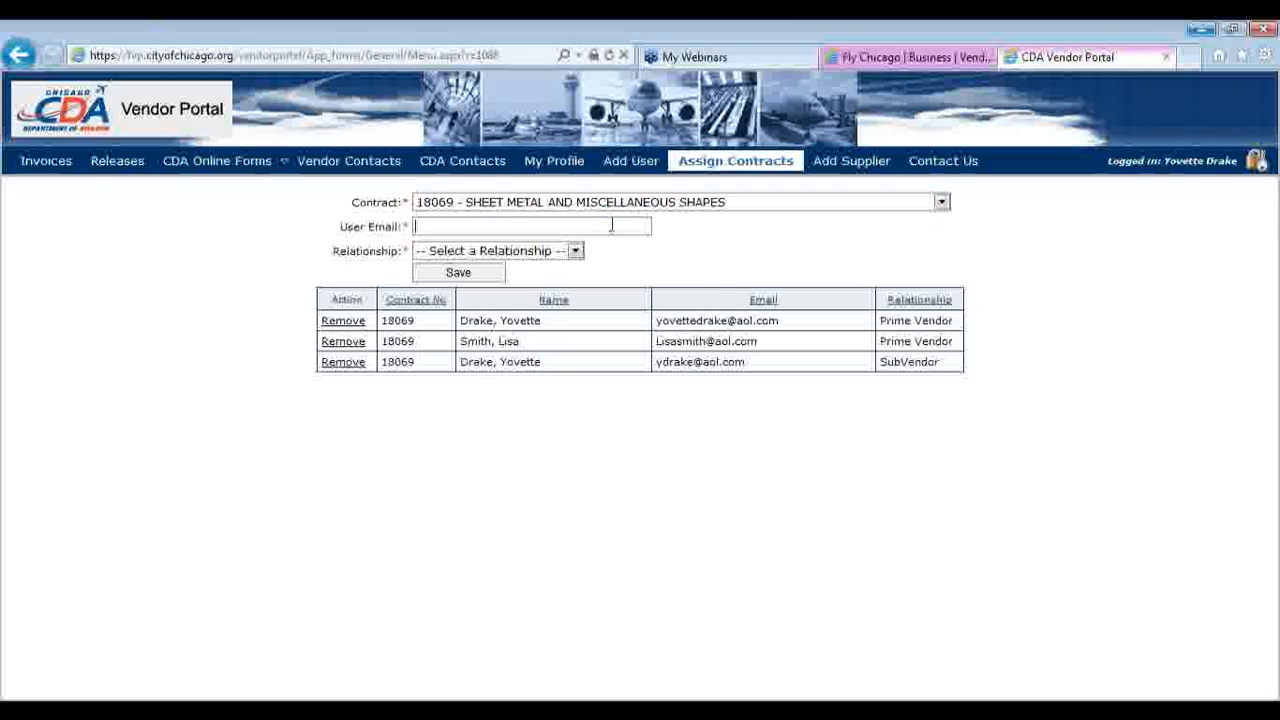
{"action": "left_click", "coordinate": [611, 226]}
{"action": "type", "text": "test@aol.com"}
{"action": "left_click", "coordinate": [576, 251]}
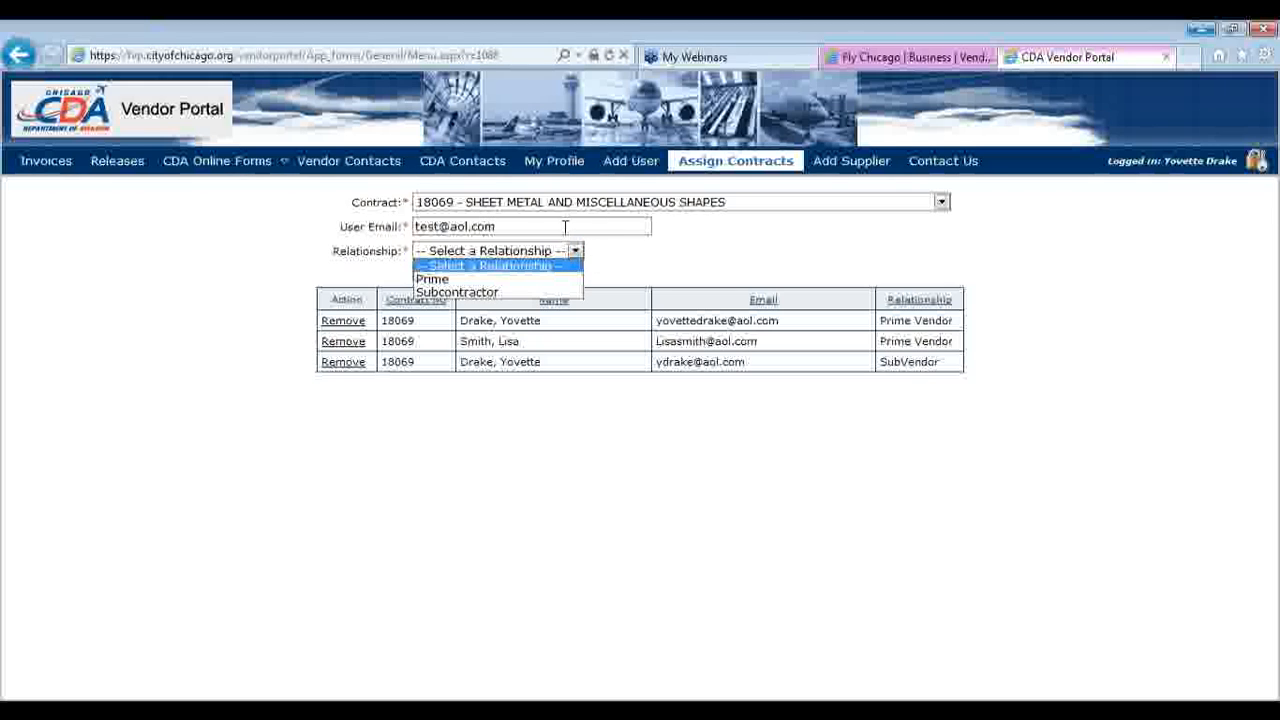
{"action": "left_click", "coordinate": [508, 292]}
{"action": "left_click", "coordinate": [490, 280]}
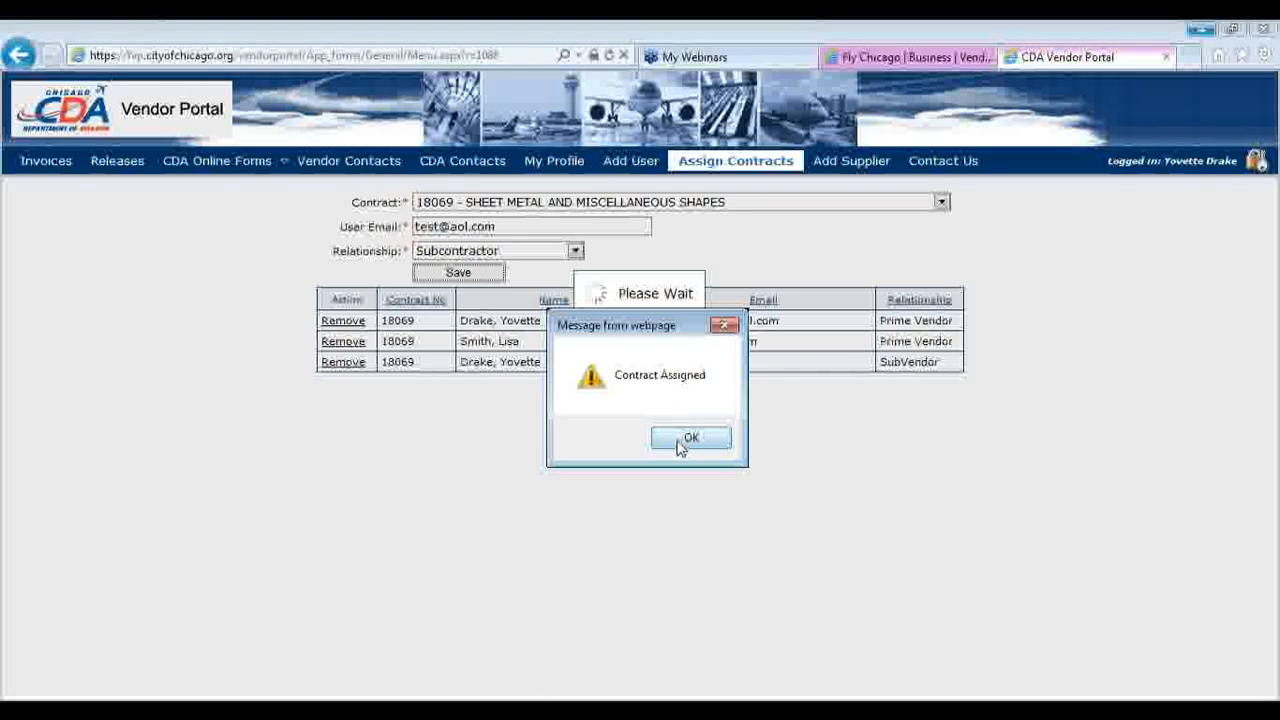
{"action": "left_click", "coordinate": [682, 444]}
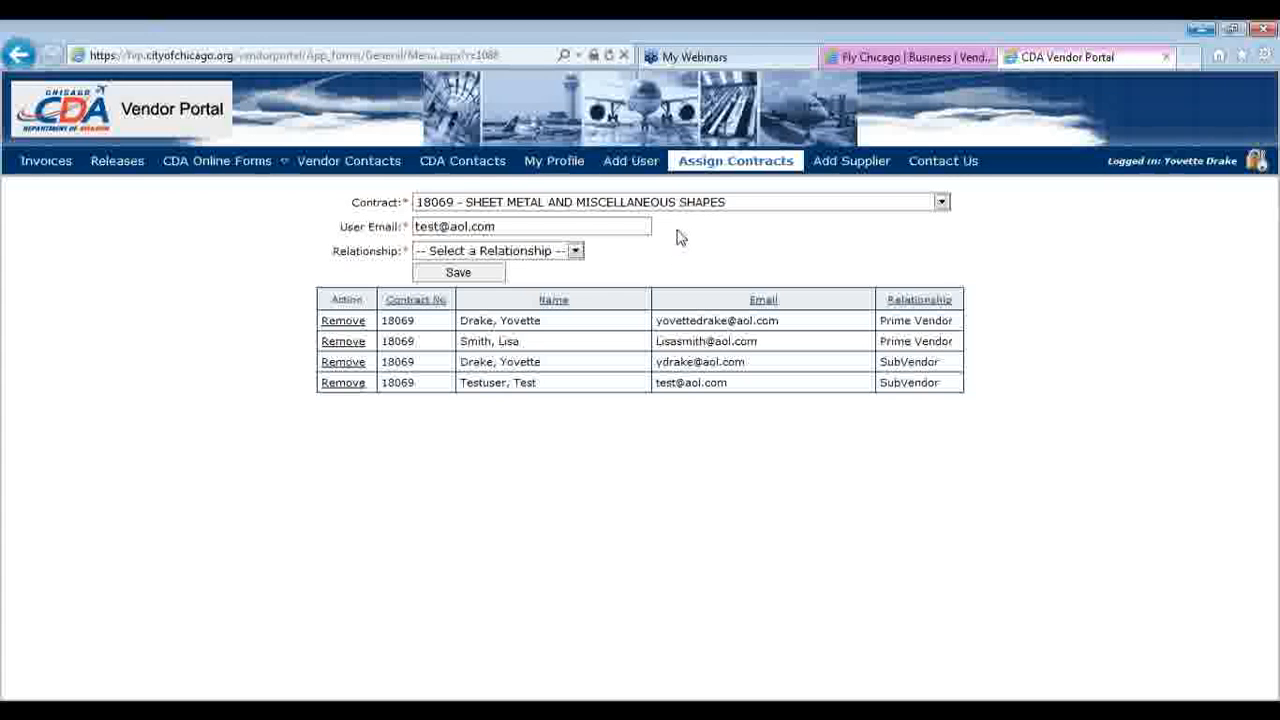
Switch back from the Assign Contracts list to the Add User form
{"action": "left_click", "coordinate": [630, 161]}
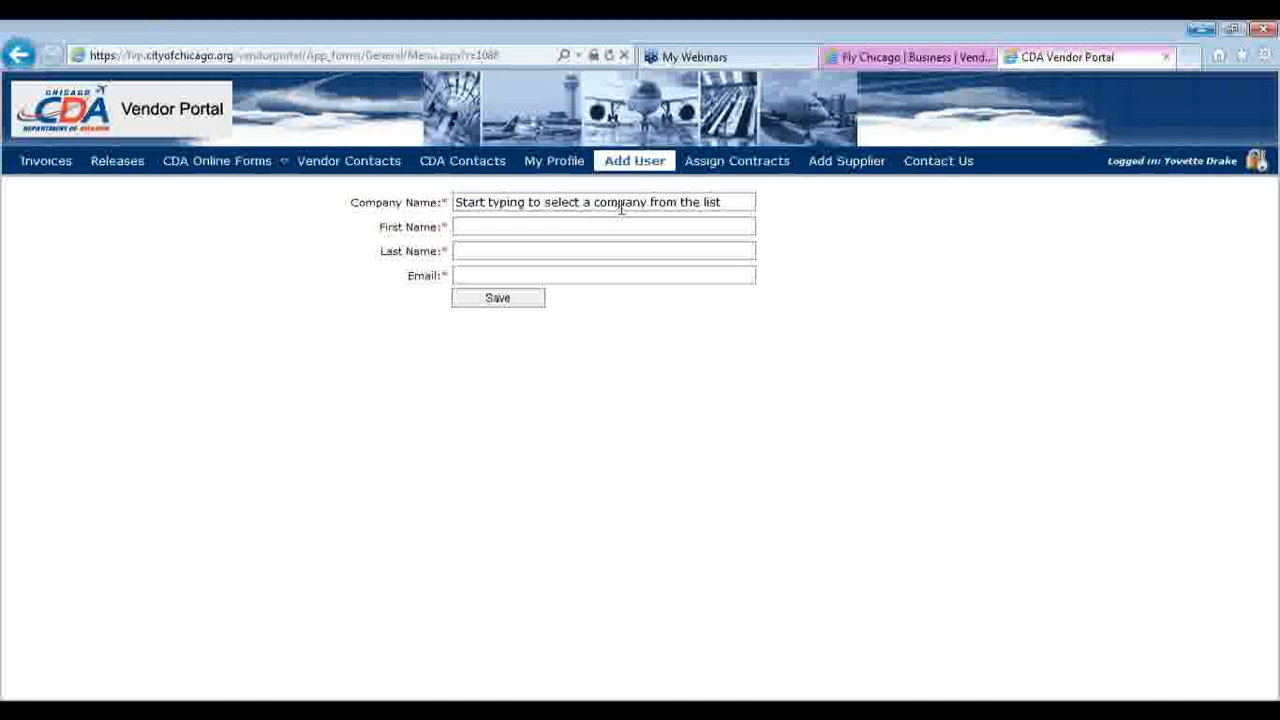
Open the Add Supplier request form and scroll down to Submit and back to the top
{"action": "left_click", "coordinate": [845, 172]}
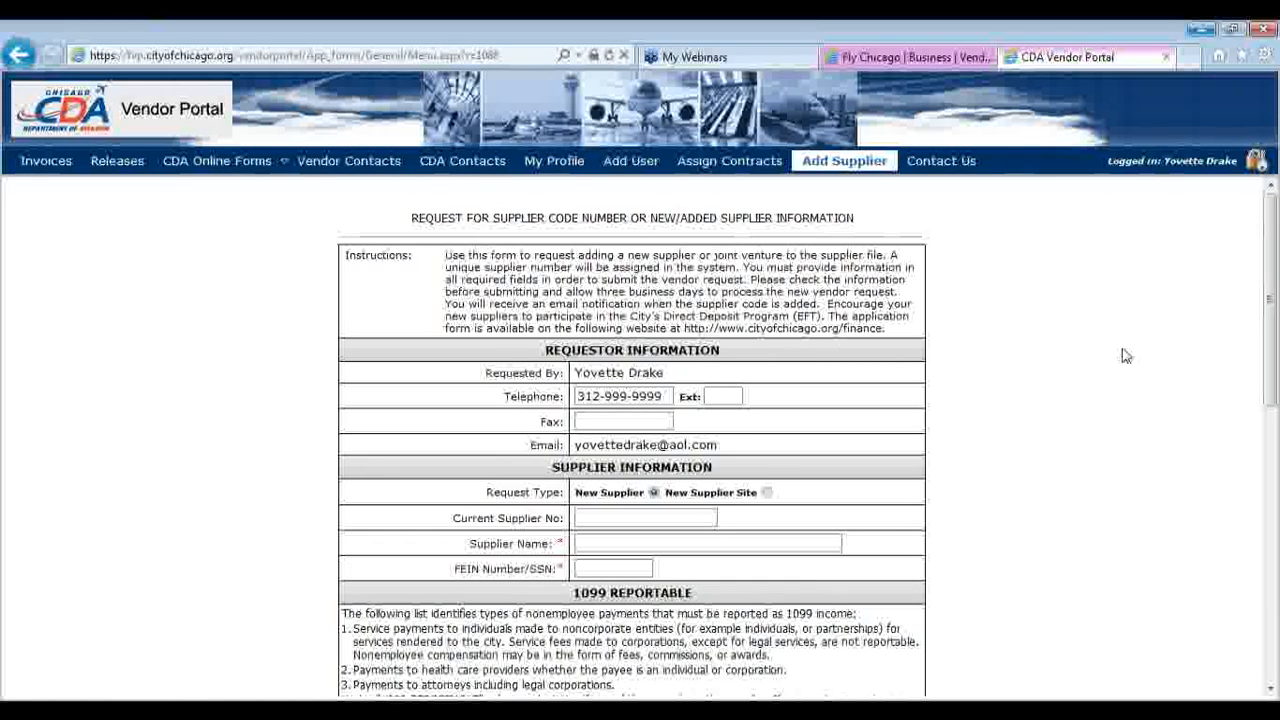
{"action": "left_click_drag", "start_coordinate": [1265, 343], "coordinate": [1264, 420]}
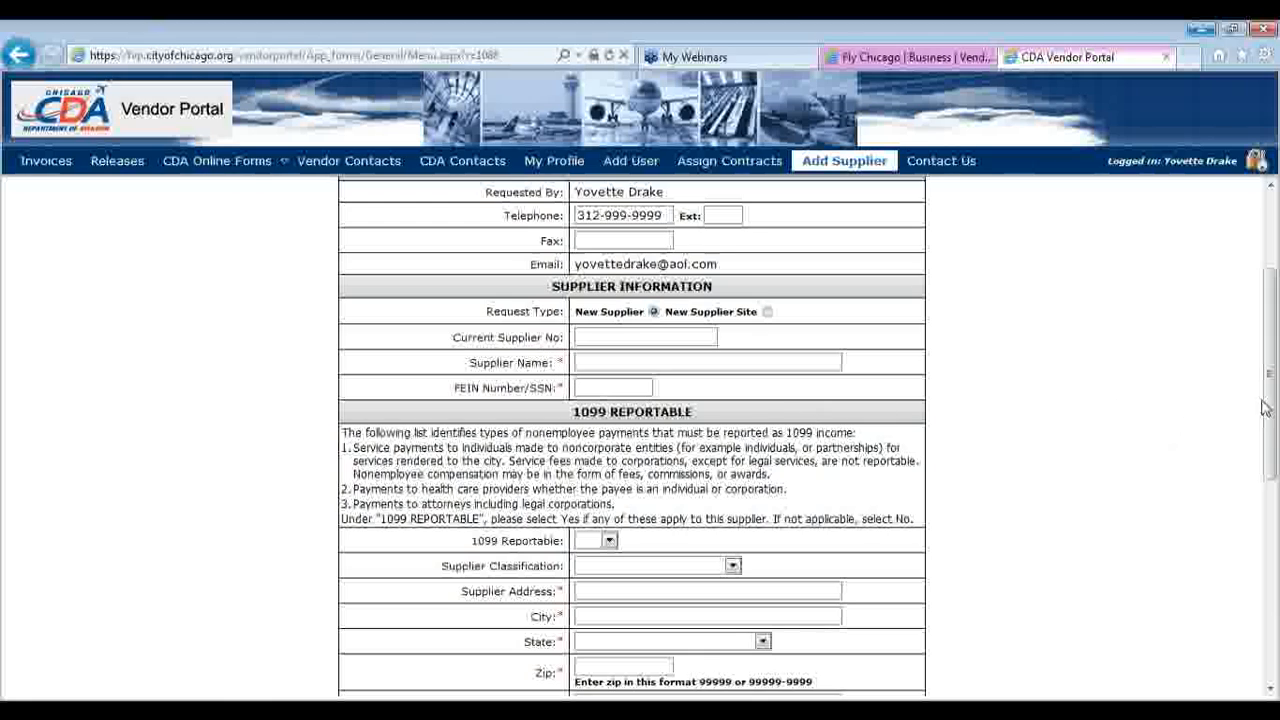
{"action": "left_click_drag", "start_coordinate": [1268, 412], "coordinate": [1272, 640]}
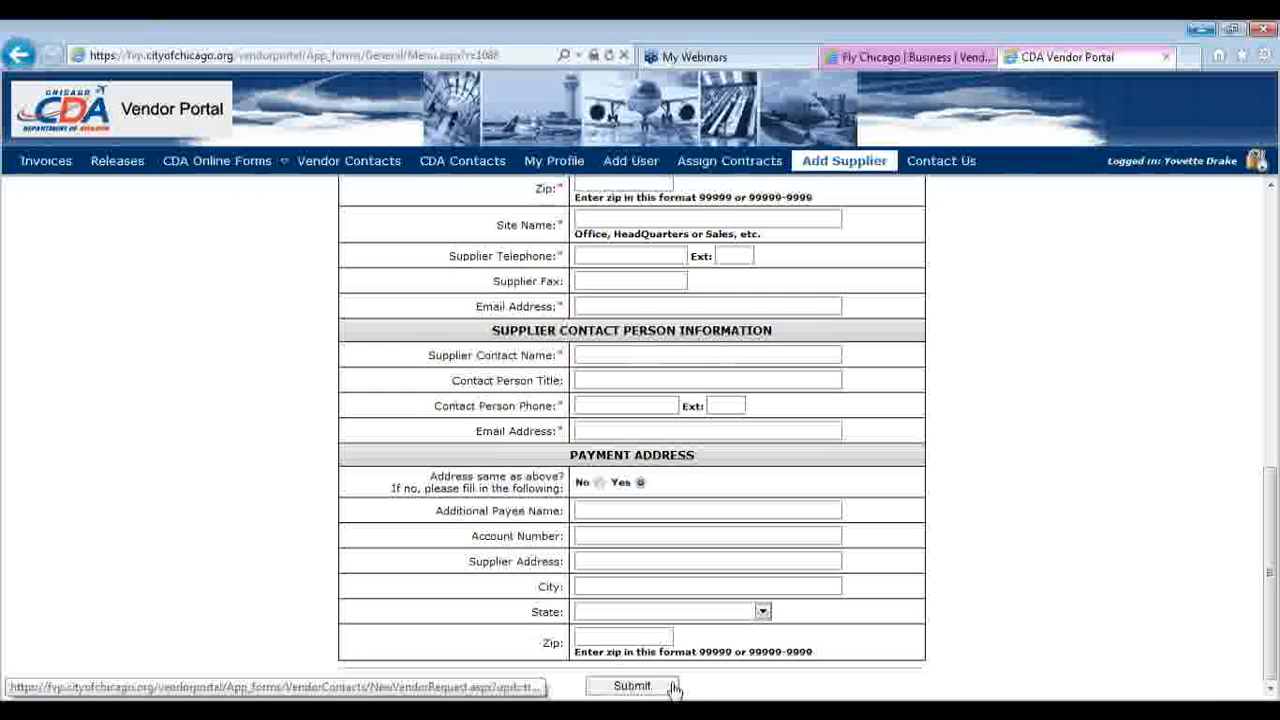
{"action": "left_click_drag", "start_coordinate": [1273, 515], "coordinate": [1272, 237]}
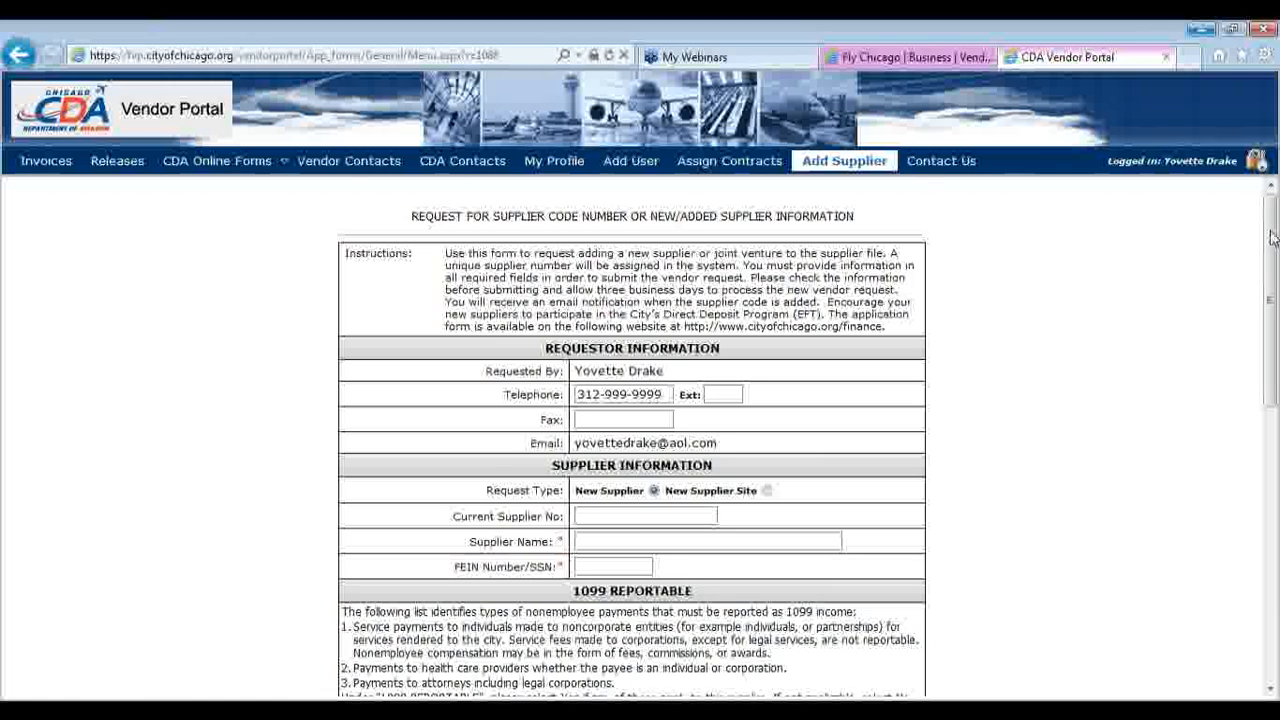
From Contact Us, view the three CDA contacts for contract 18069 - NAK-MAN CORPORATION
{"action": "left_click", "coordinate": [965, 164]}
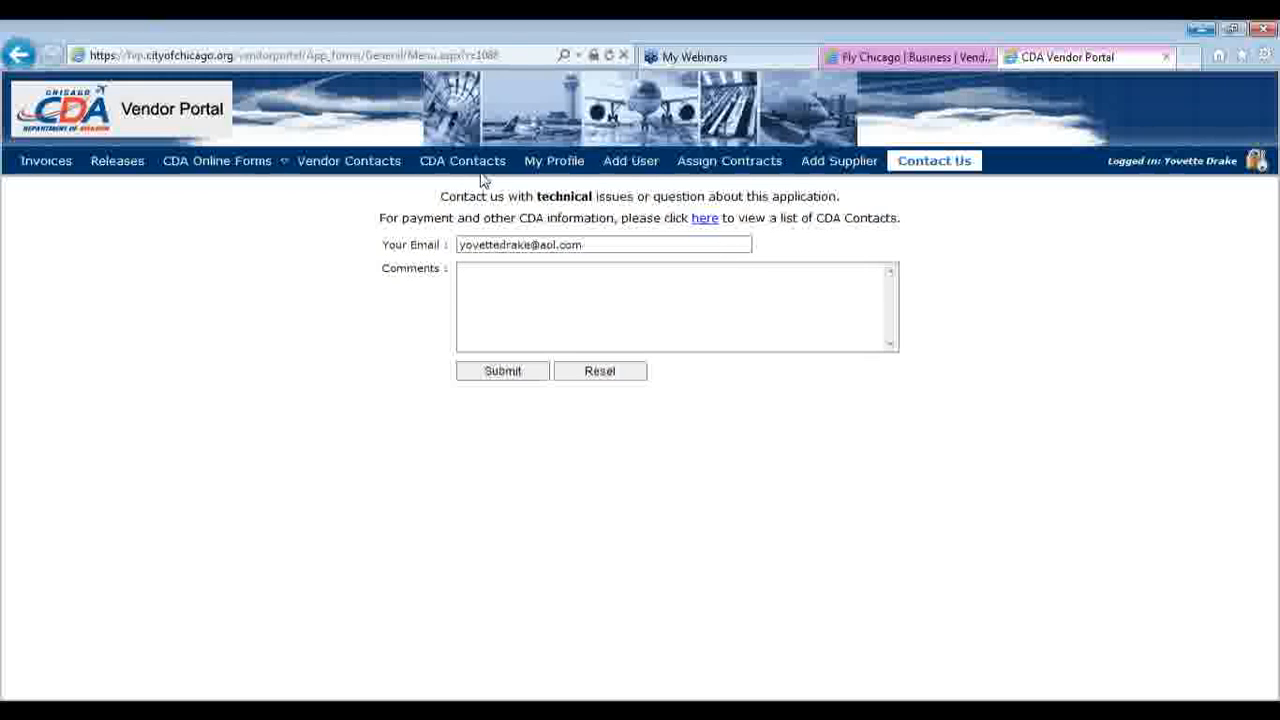
{"action": "left_click", "coordinate": [697, 221]}
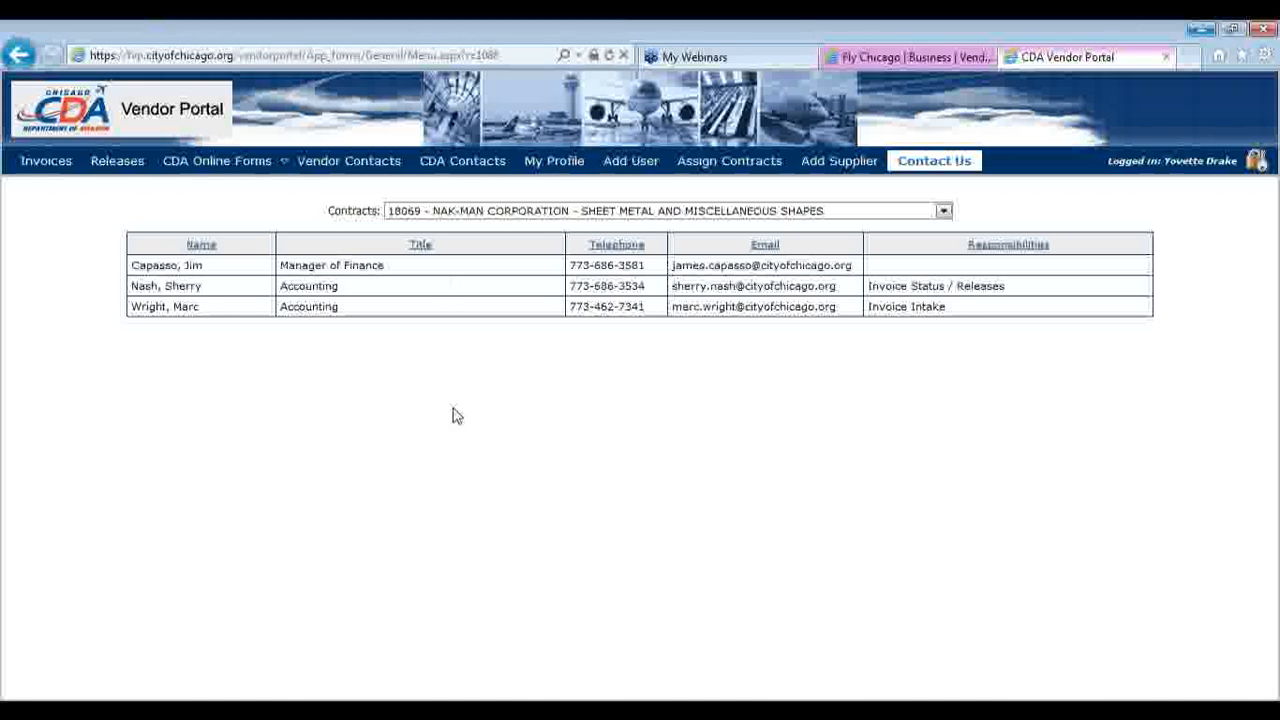
Go to CDA Online Forms > Previously Saved Forms to list the six saved forms
{"action": "mouse_move", "coordinate": [205, 165]}
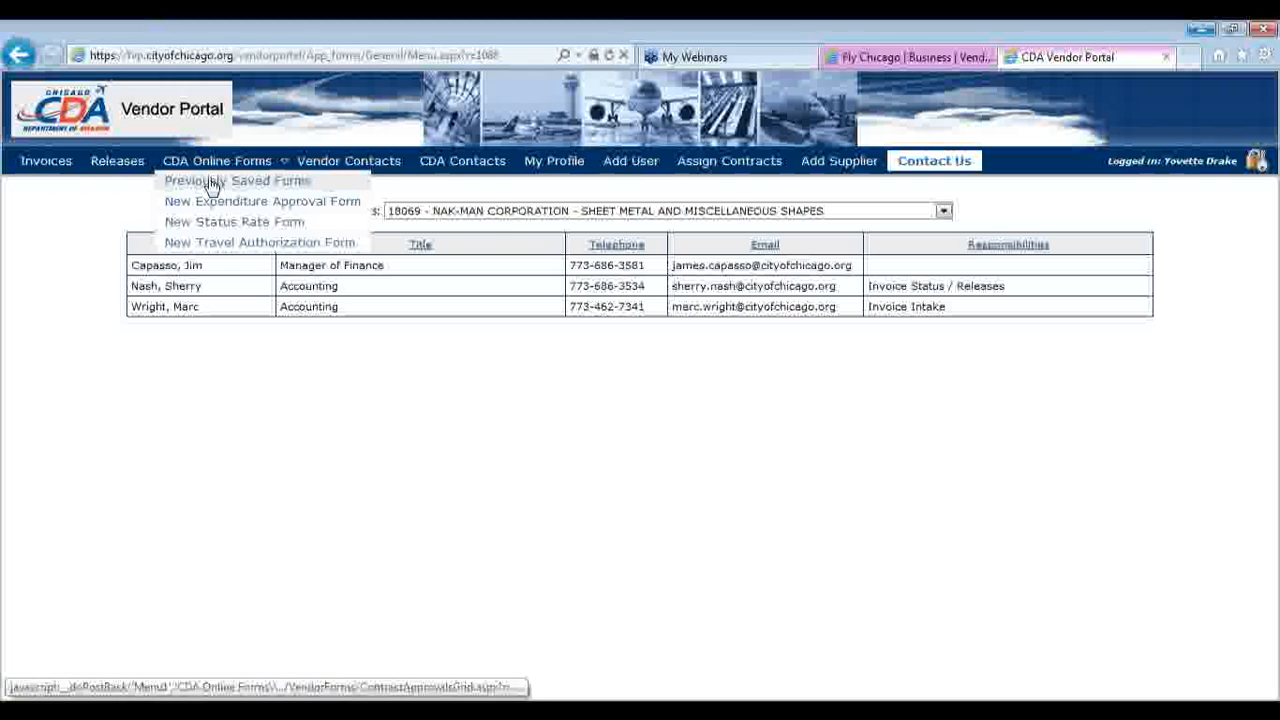
{"action": "left_click", "coordinate": [213, 183]}
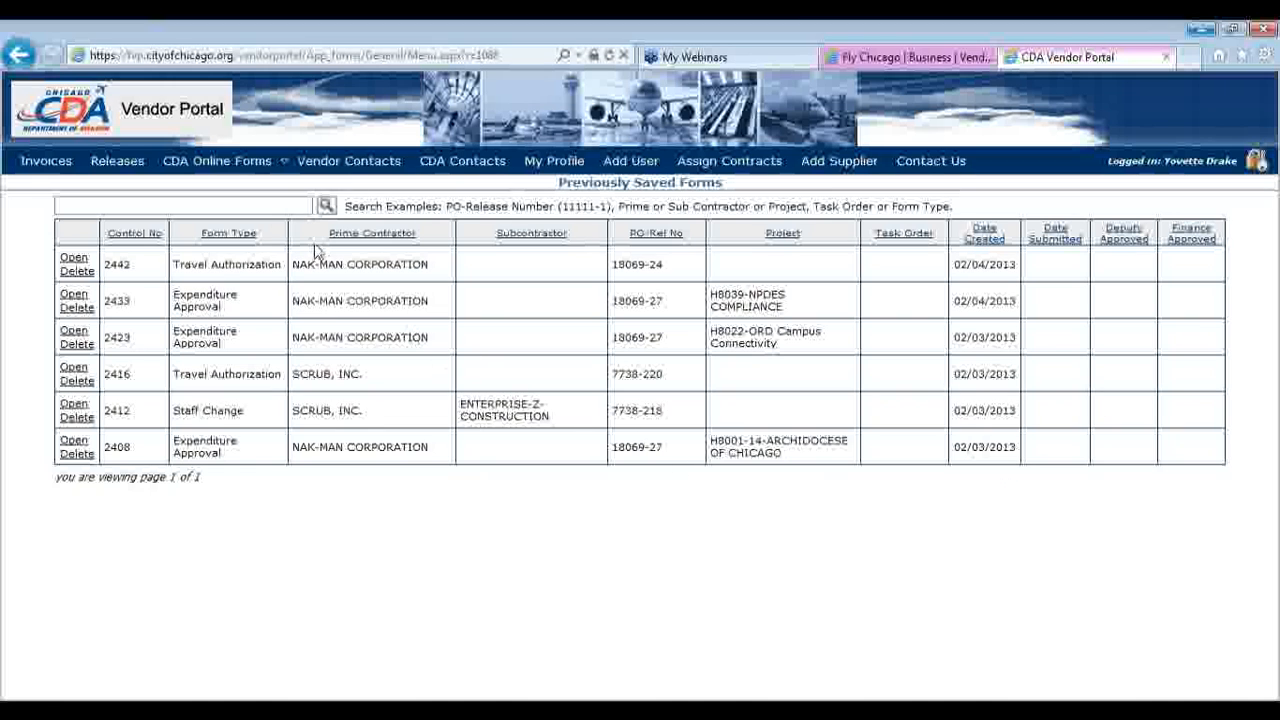
{"action": "mouse_move", "coordinate": [246, 165]}
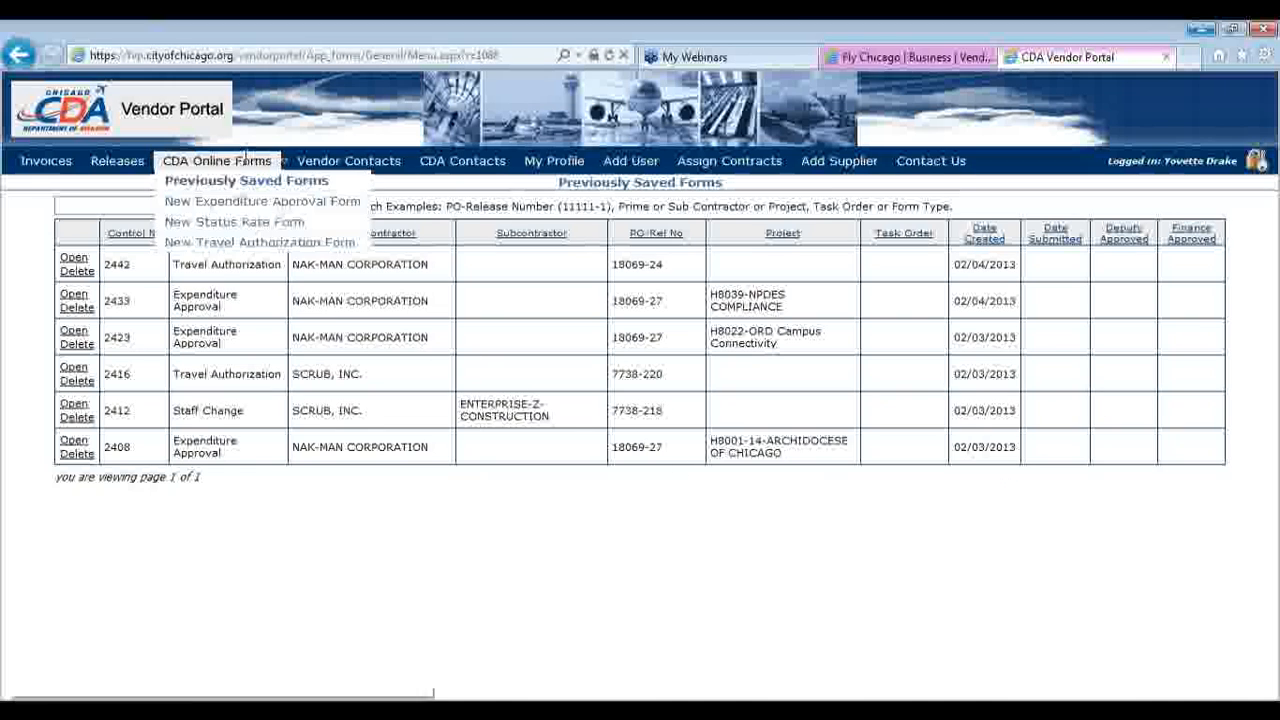
Start a new Expenditure Approval form for contract 18069, release 27
{"action": "left_click", "coordinate": [253, 204]}
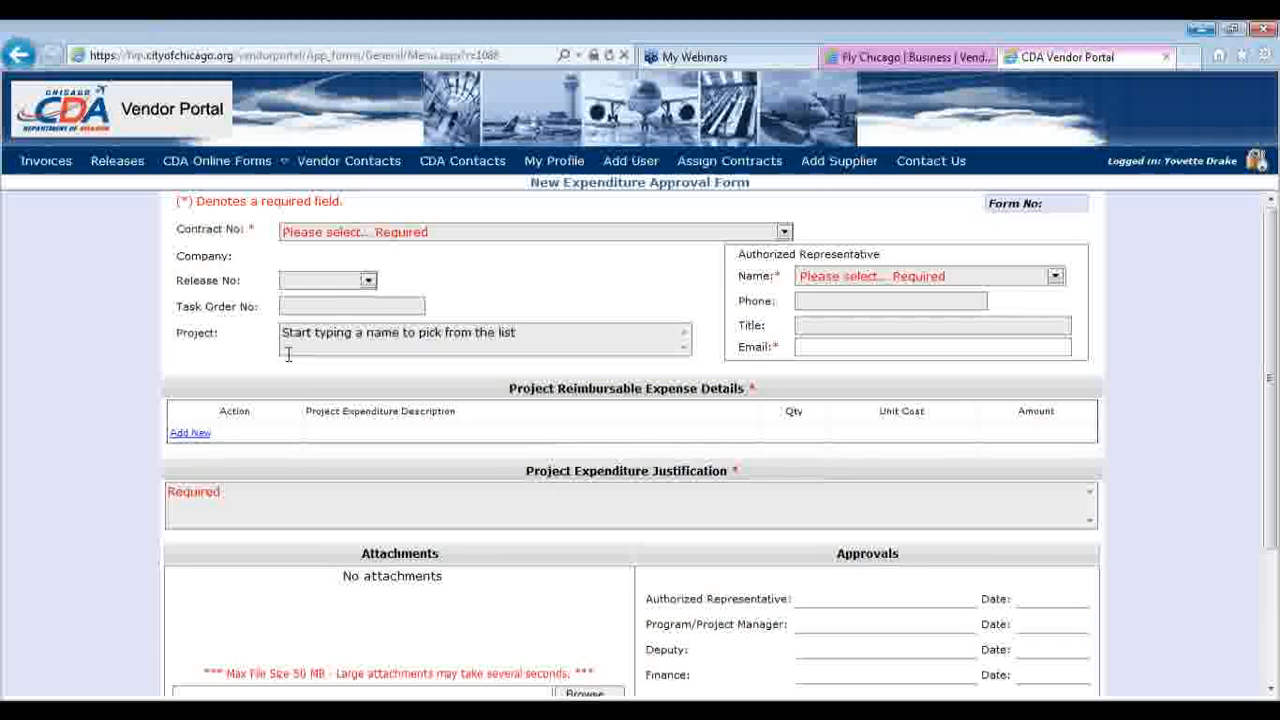
{"action": "left_click", "coordinate": [446, 233]}
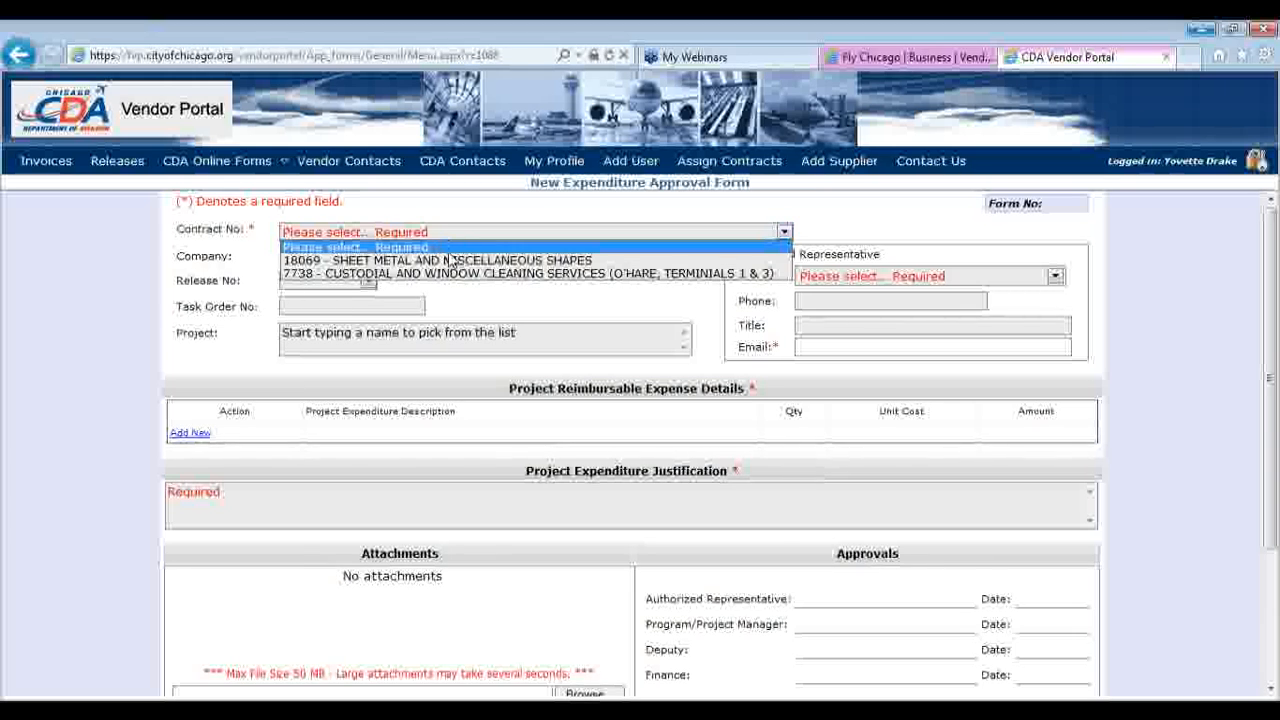
{"action": "left_click", "coordinate": [449, 261]}
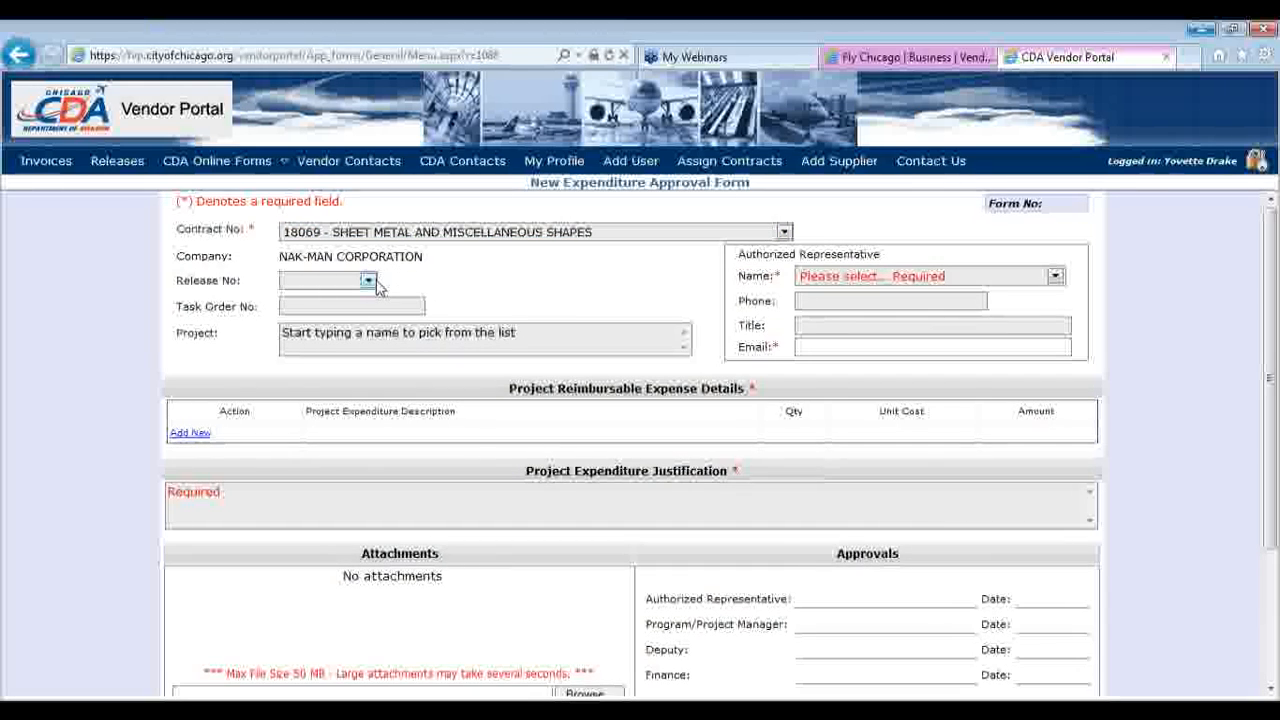
{"action": "left_click", "coordinate": [369, 281]}
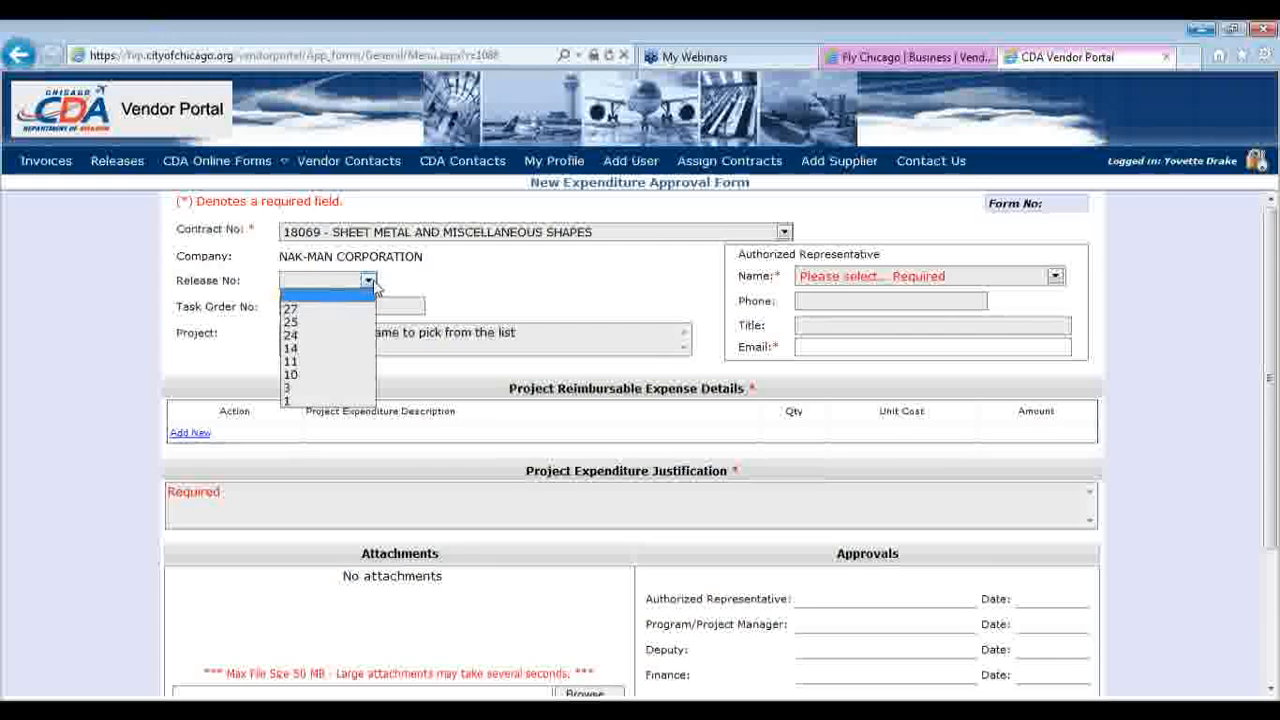
{"action": "left_click", "coordinate": [365, 302]}
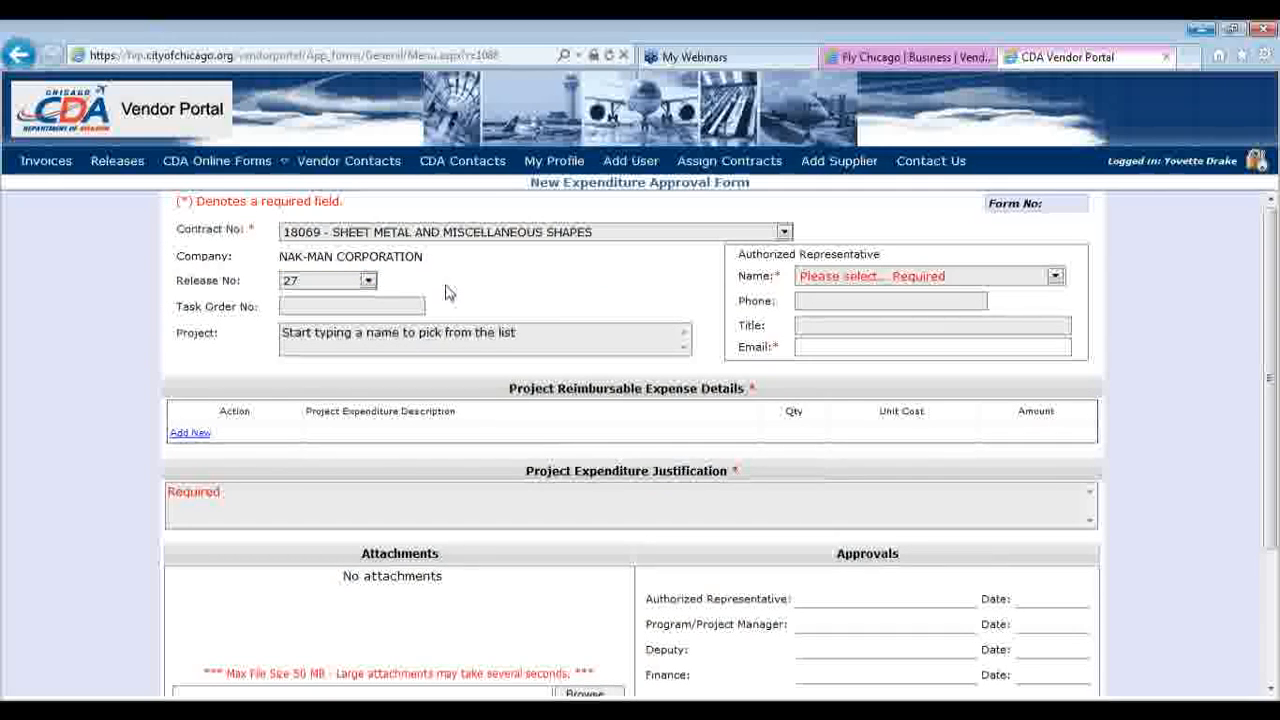
Set the project to H8022-ORD Campus Connectivity using the 'h8' autocomplete
{"action": "left_click", "coordinate": [384, 305]}
{"action": "left_click", "coordinate": [392, 342]}
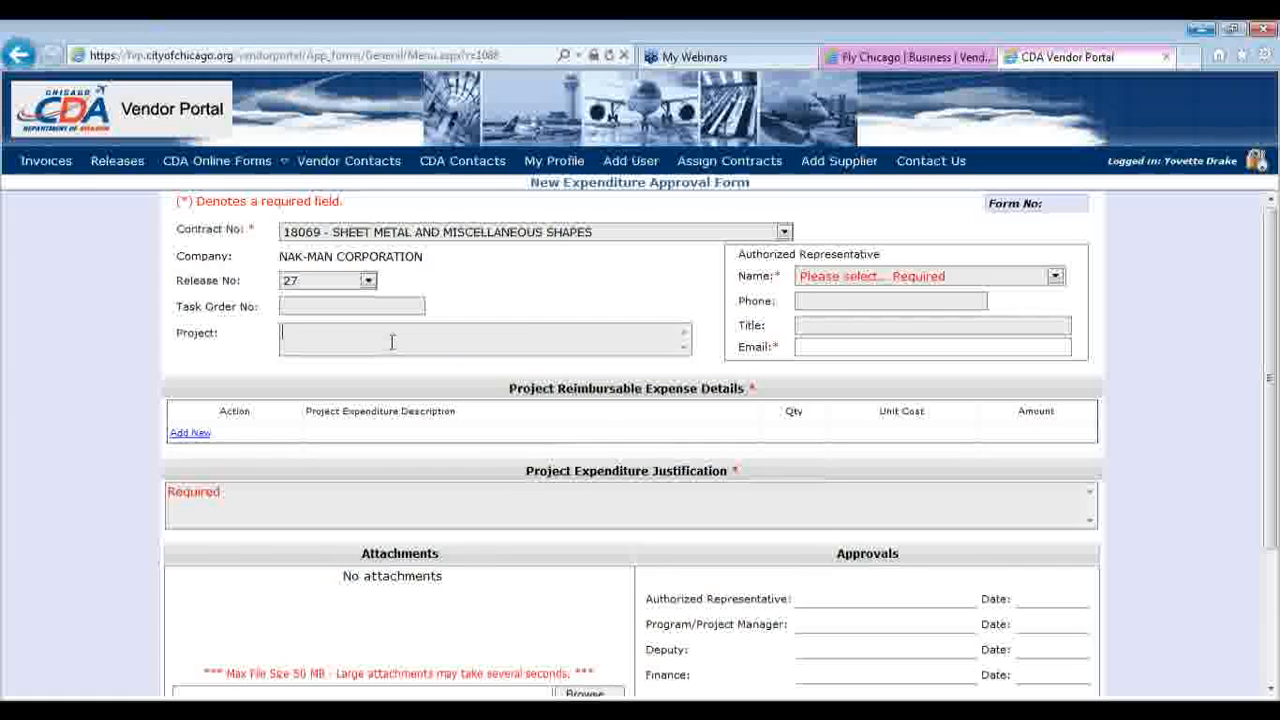
{"action": "type", "text": "h8"}
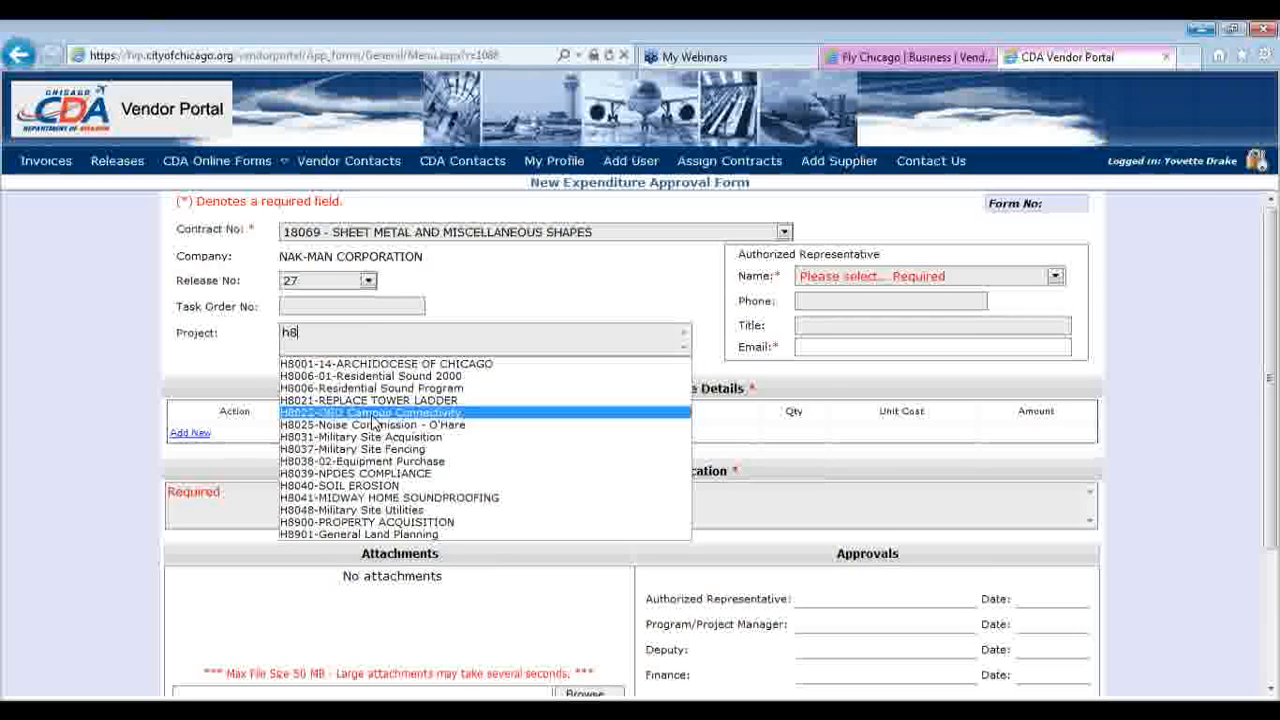
{"action": "left_click", "coordinate": [372, 420]}
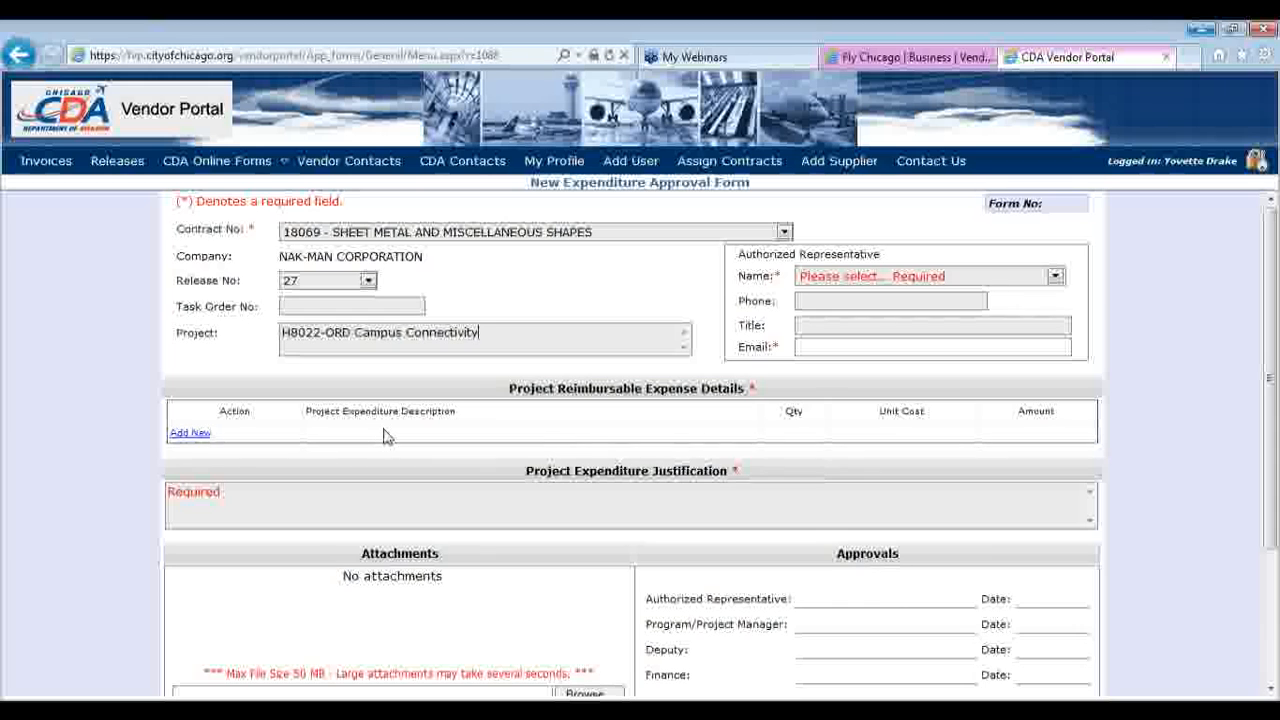
{"action": "left_click", "coordinate": [925, 283]}
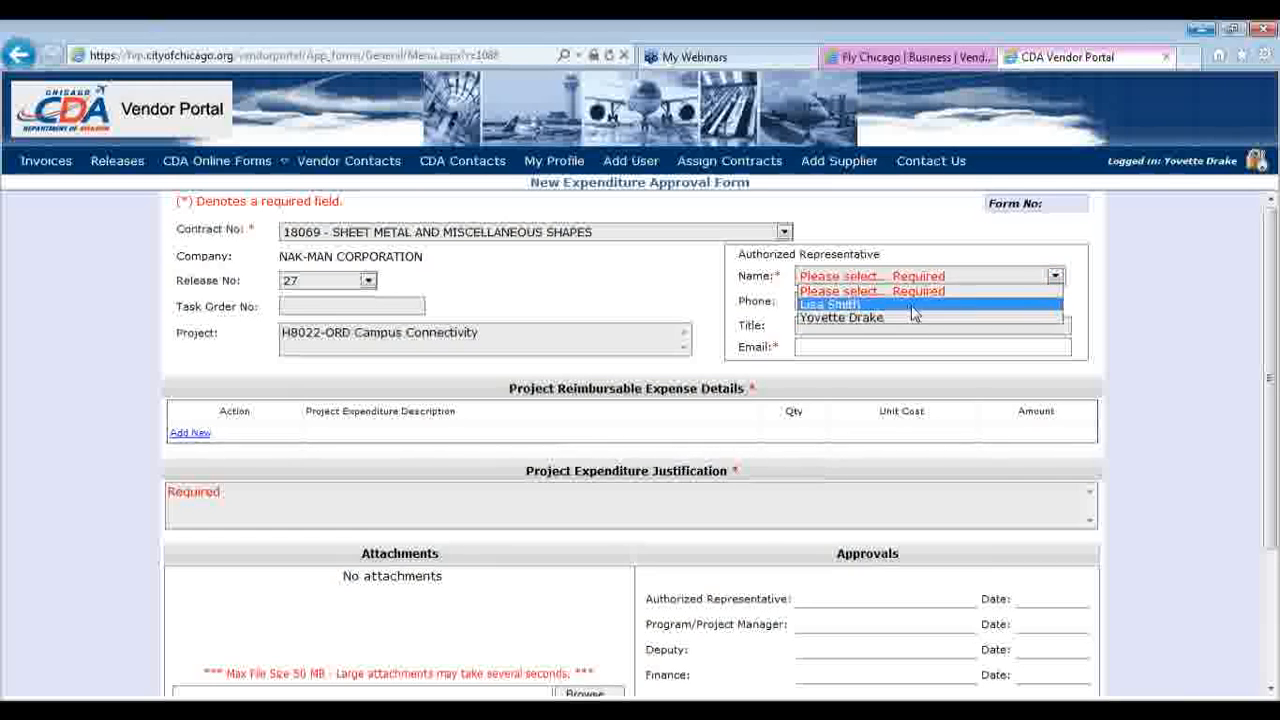
Choose the authorized representative and add an Airfare expense line at $600
{"action": "left_click", "coordinate": [912, 305]}
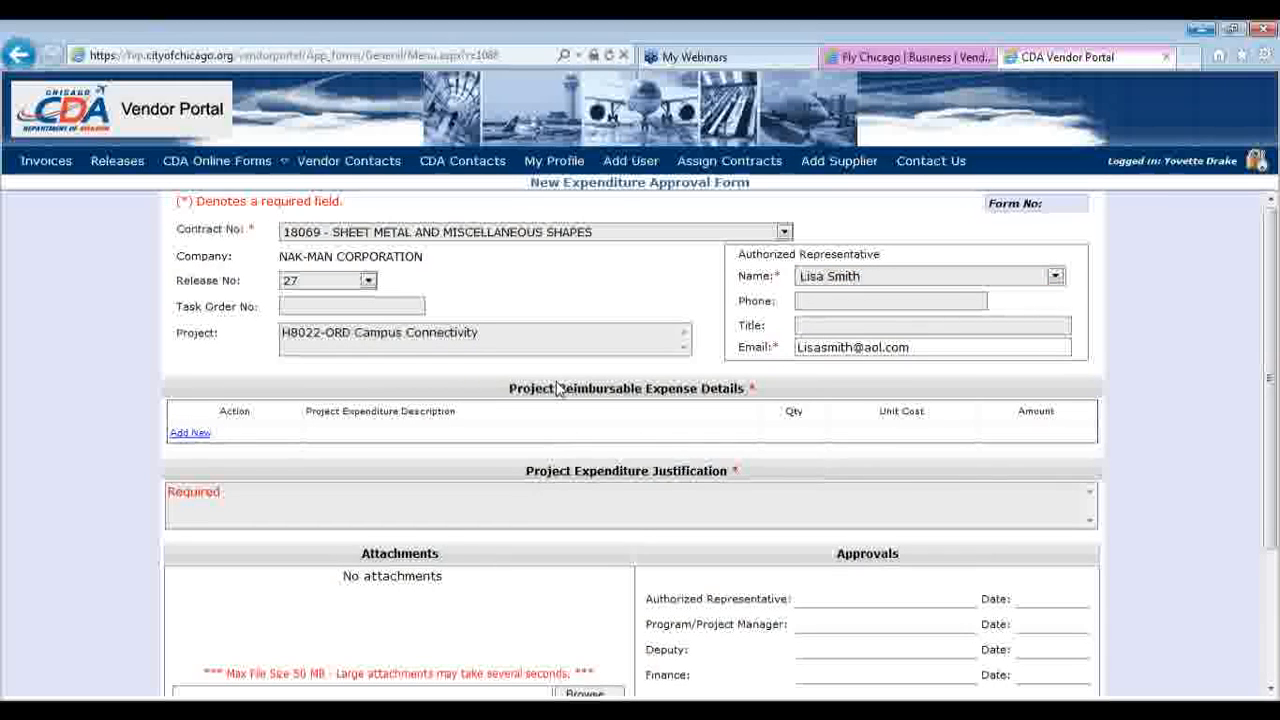
{"action": "left_click", "coordinate": [197, 436]}
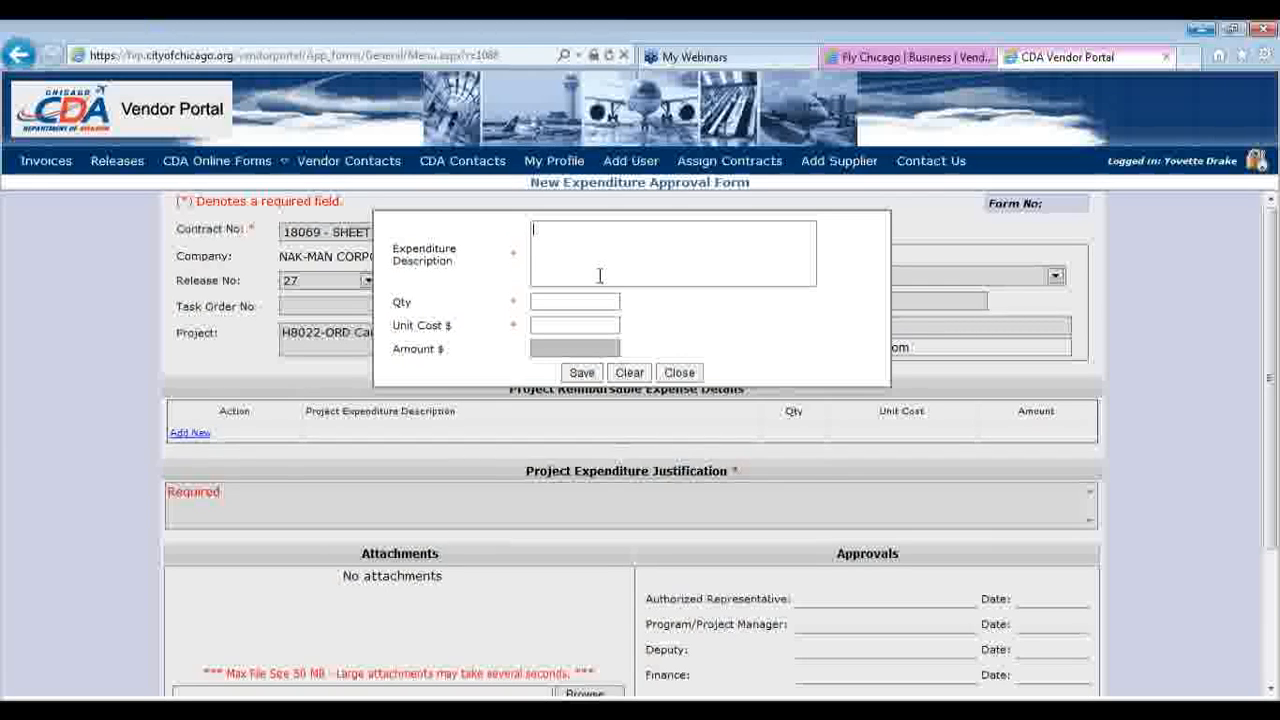
{"action": "type", "text": "Airfare"}
{"action": "left_click", "coordinate": [595, 324]}
{"action": "type", "text": "600"}
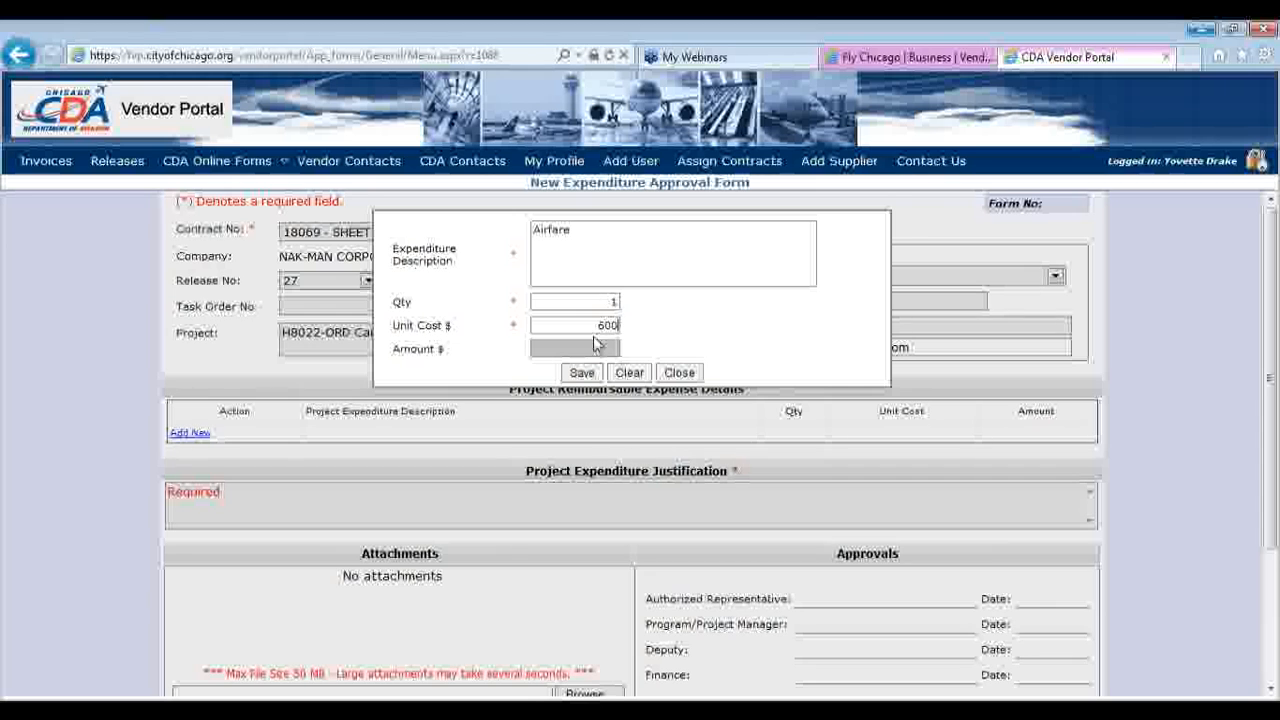
{"action": "left_click", "coordinate": [584, 373]}
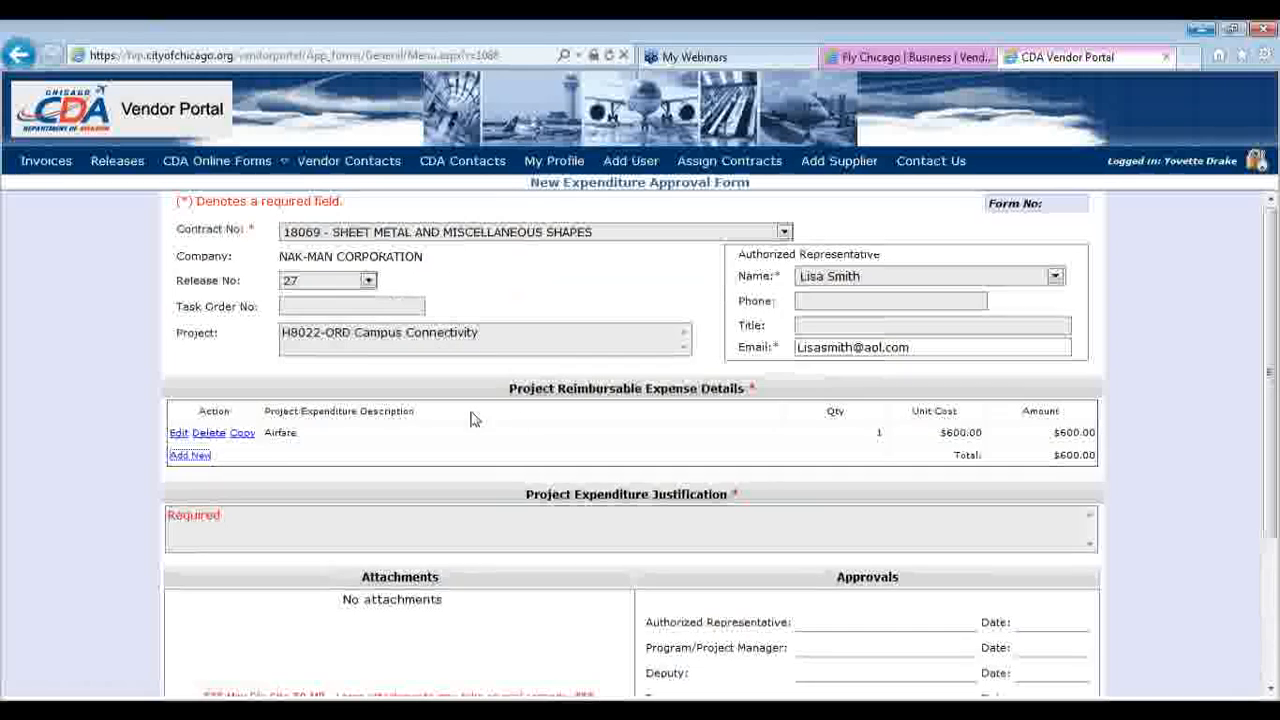
Add a Hotel line (quantity 2 at $250) and a Per Diem line of 250
{"action": "left_click", "coordinate": [203, 457]}
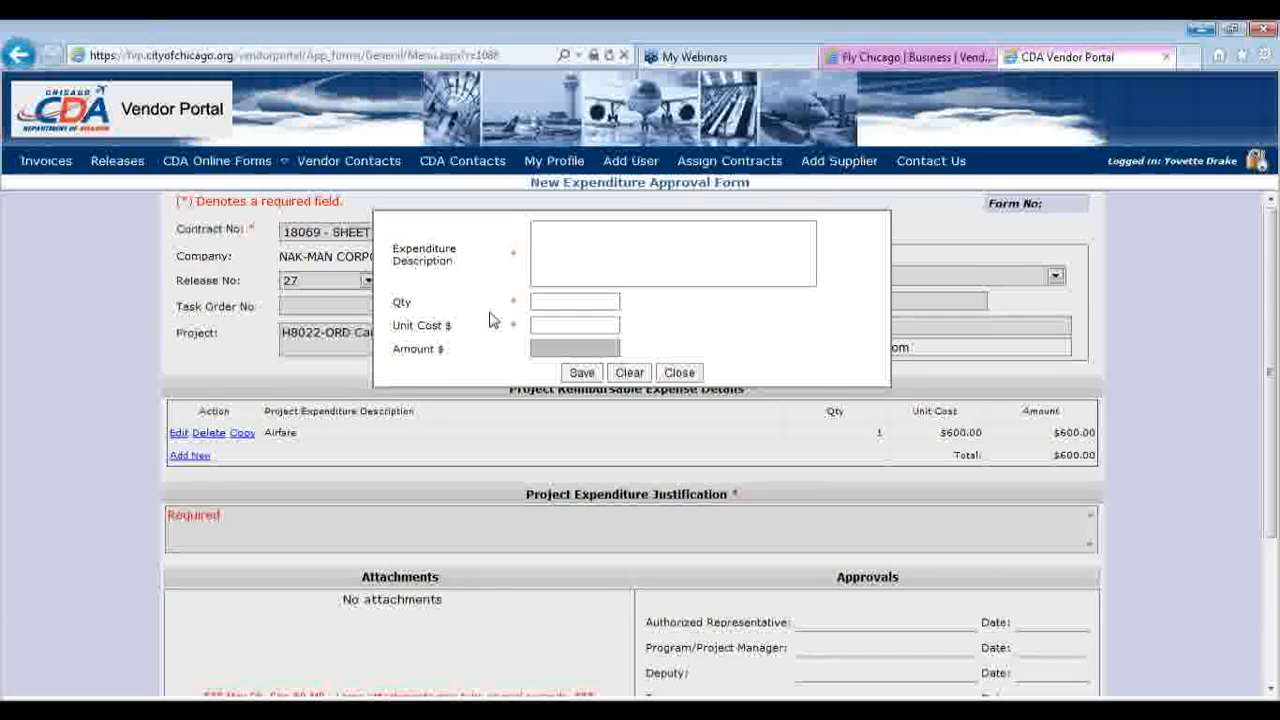
{"action": "type", "text": "Hotel"}
{"action": "left_click", "coordinate": [571, 299]}
{"action": "type", "text": "2"}
{"action": "left_click", "coordinate": [580, 319]}
{"action": "type", "text": "250"}
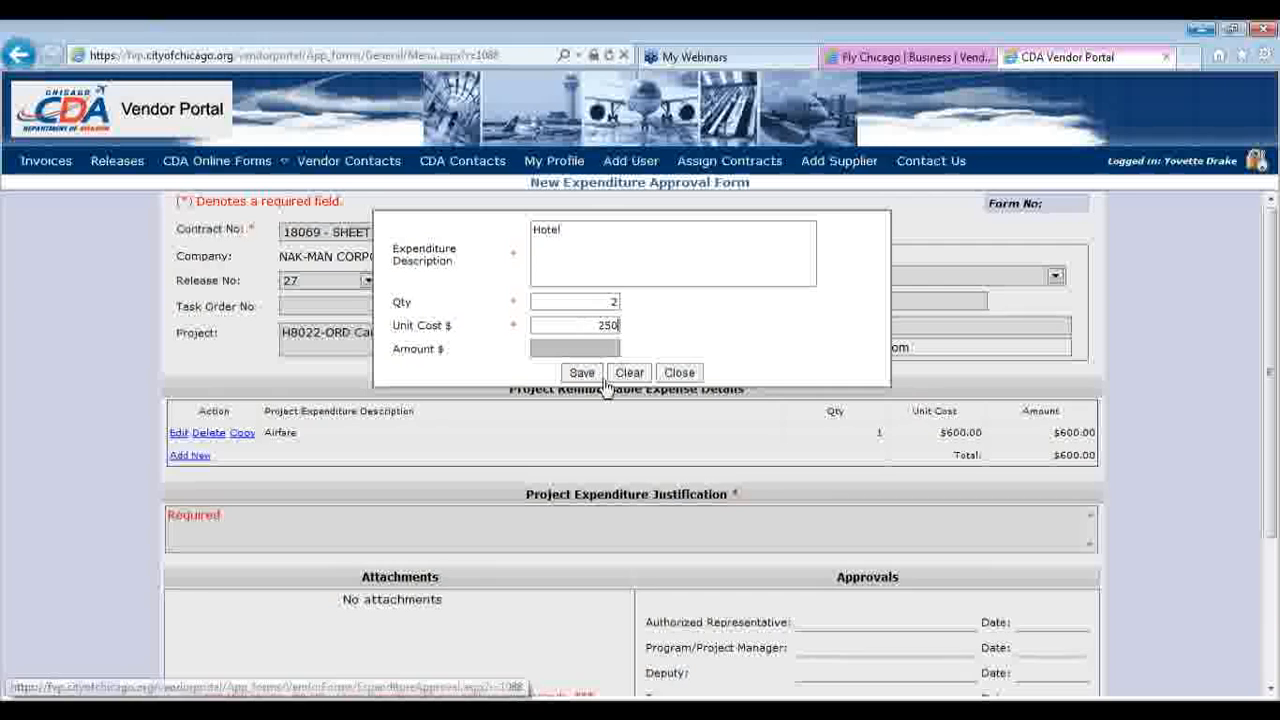
{"action": "left_click", "coordinate": [582, 373]}
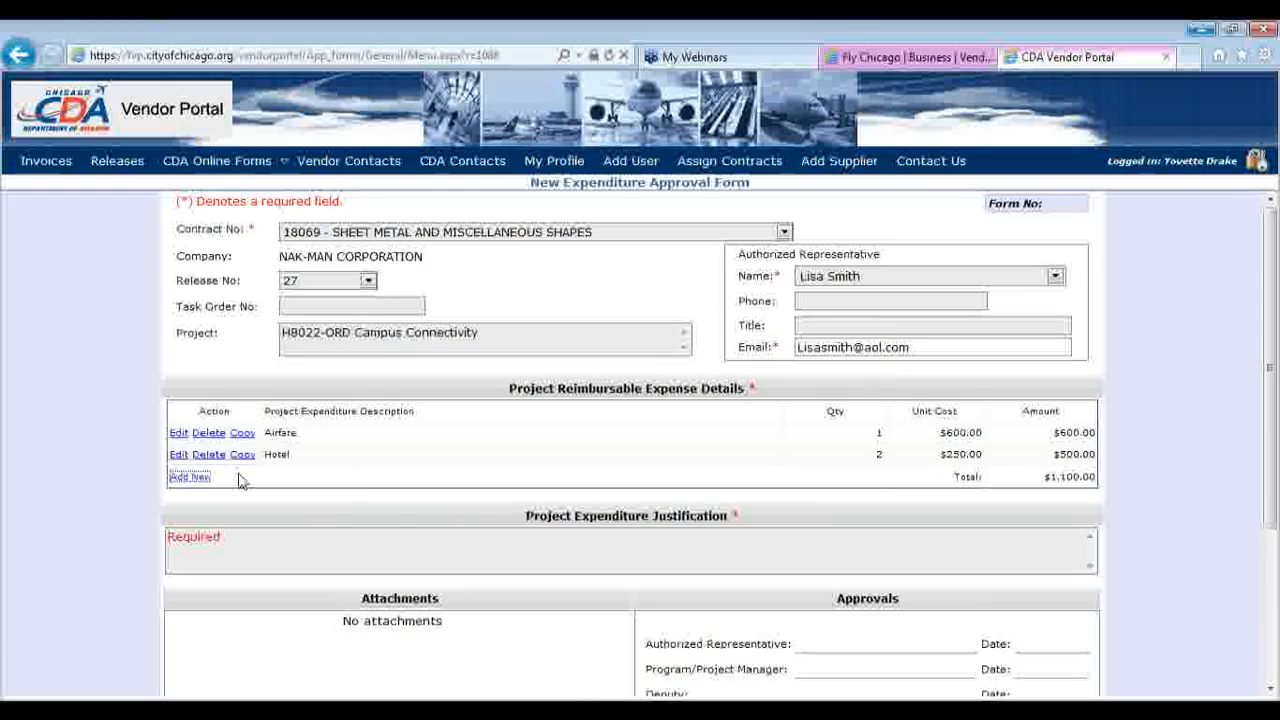
{"action": "left_click", "coordinate": [191, 477]}
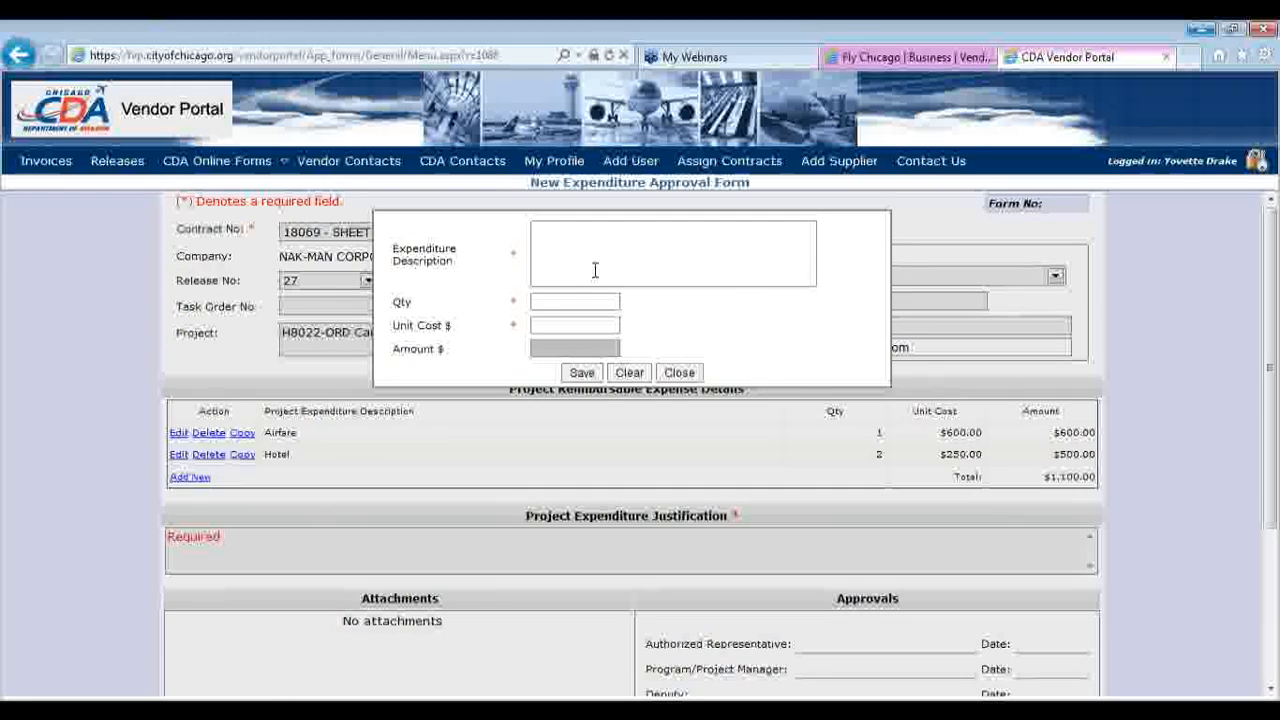
{"action": "type", "text": "Per Diem"}
{"action": "left_click", "coordinate": [583, 302]}
{"action": "type", "text": "2"}
{"action": "type", "text": "50"}
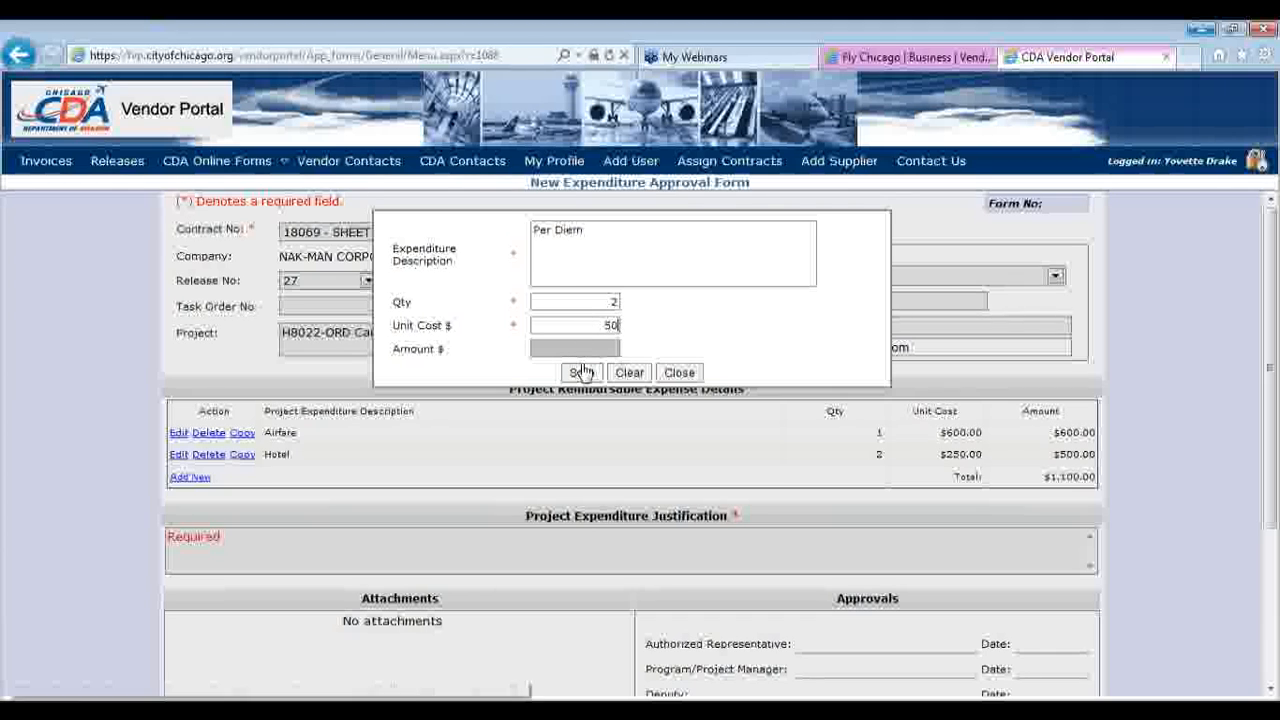
{"action": "left_click", "coordinate": [582, 373]}
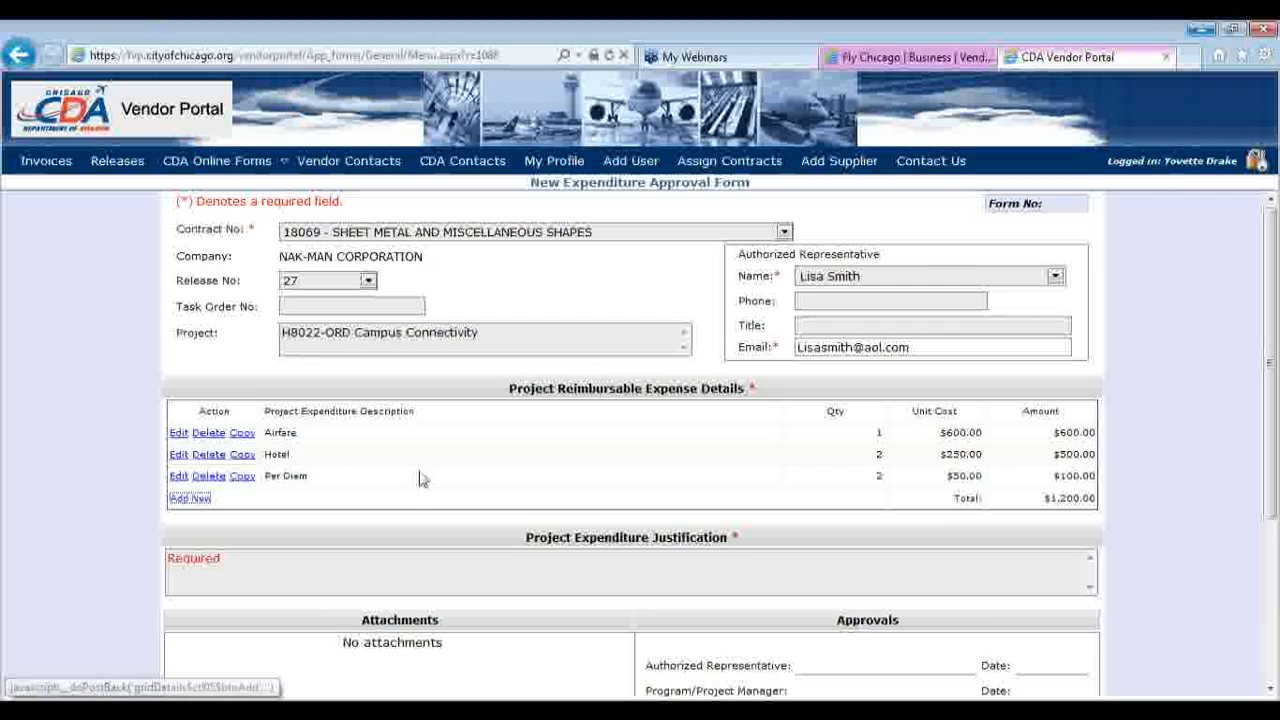
Change the Hotel quantity to 1 and delete the Per Diem line, totalling $850
{"action": "left_click", "coordinate": [179, 455]}
{"action": "double_click", "coordinate": [613, 302]}
{"action": "type", "text": "1"}
{"action": "left_click", "coordinate": [582, 372]}
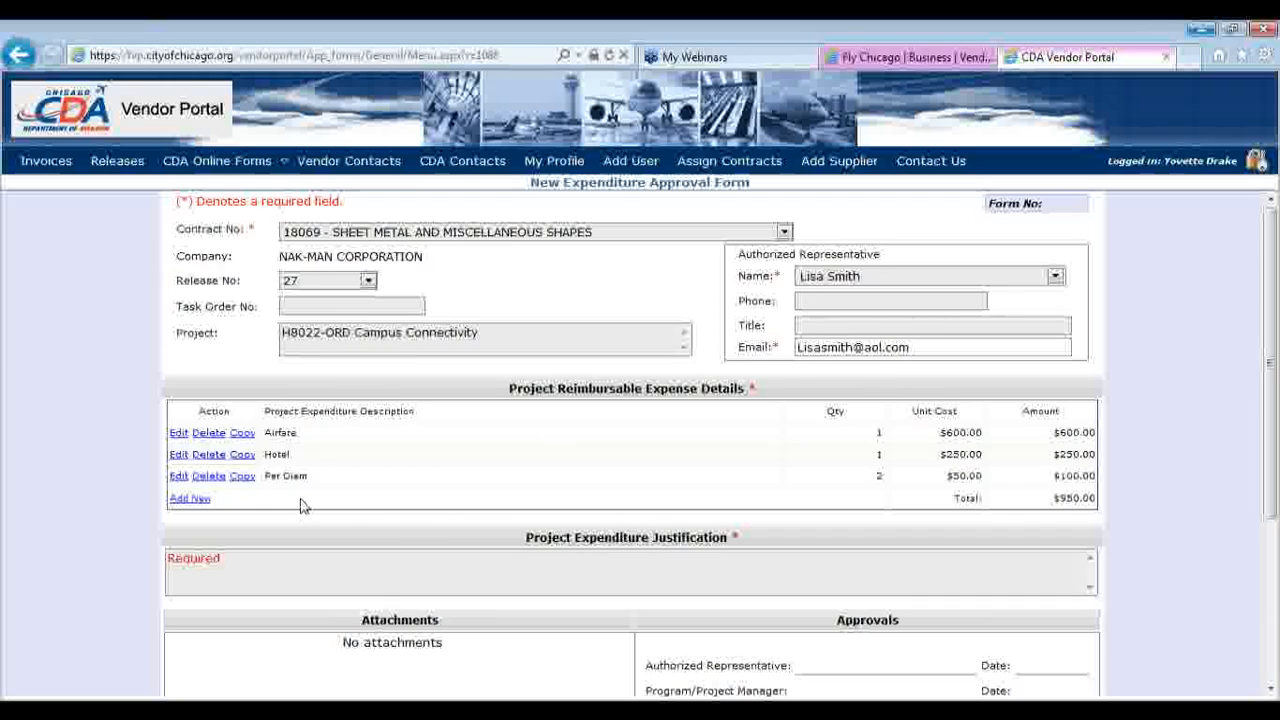
{"action": "left_click", "coordinate": [209, 476]}
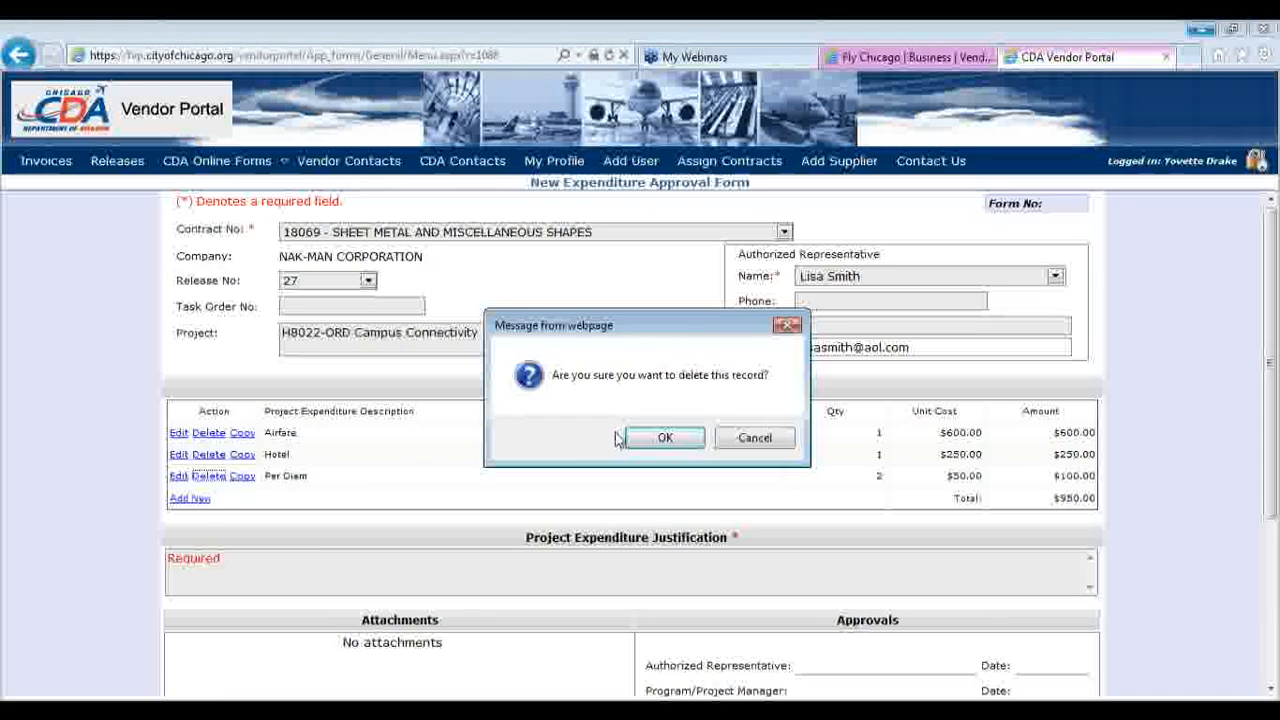
{"action": "left_click", "coordinate": [655, 438]}
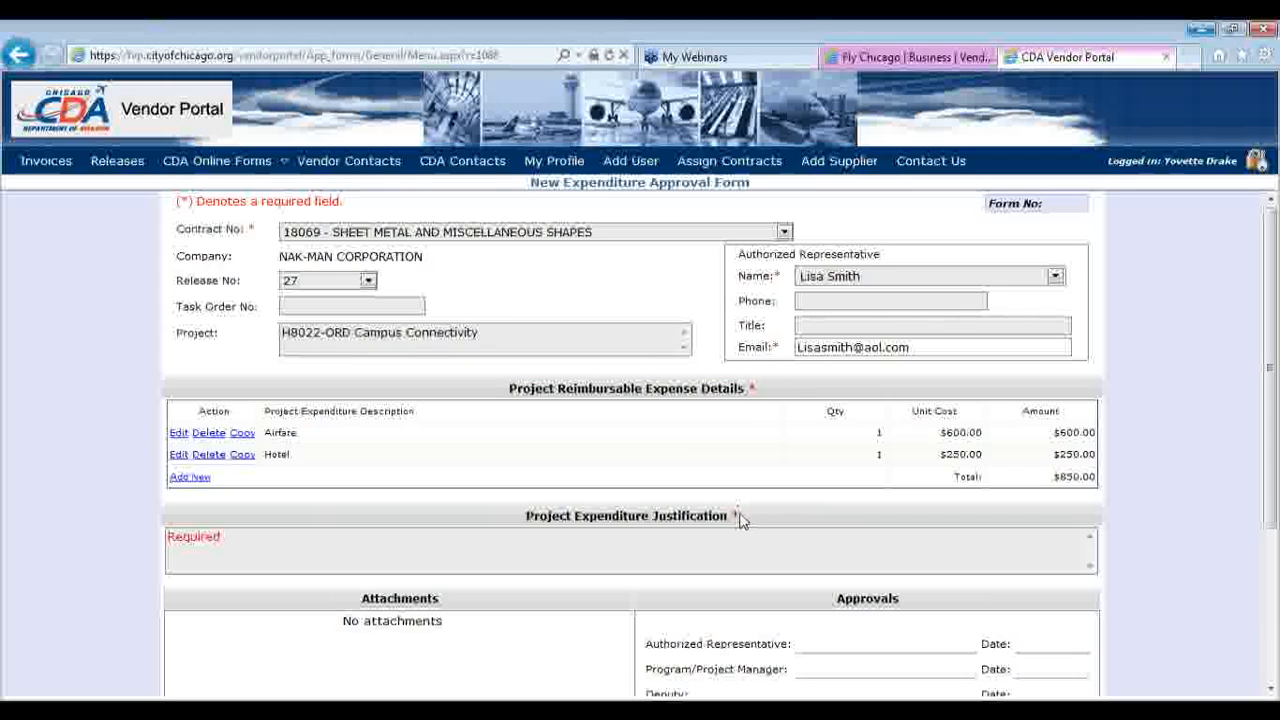
Enter 'Required training' as the Project Expenditure Justification
{"action": "left_click", "coordinate": [365, 551]}
{"action": "type", "text": "Required training"}
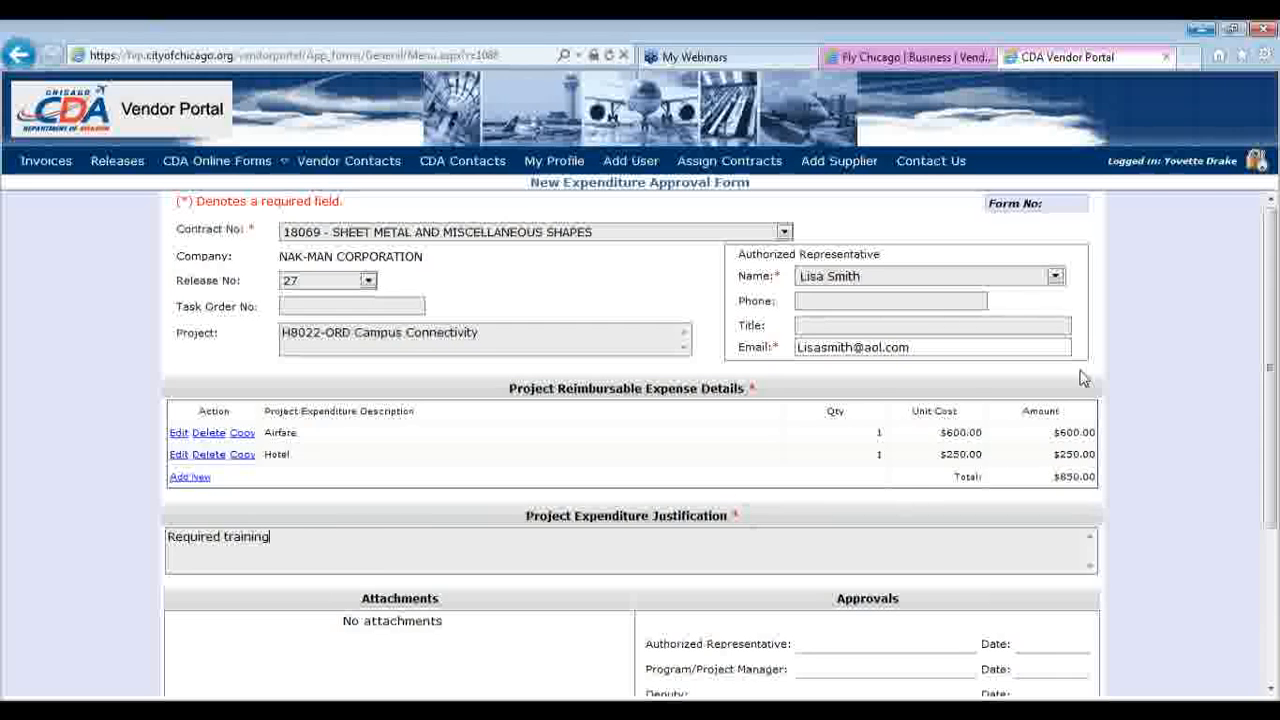
{"action": "scroll", "coordinate": [1272, 336], "scroll_direction": "down", "scroll_amount": 3}
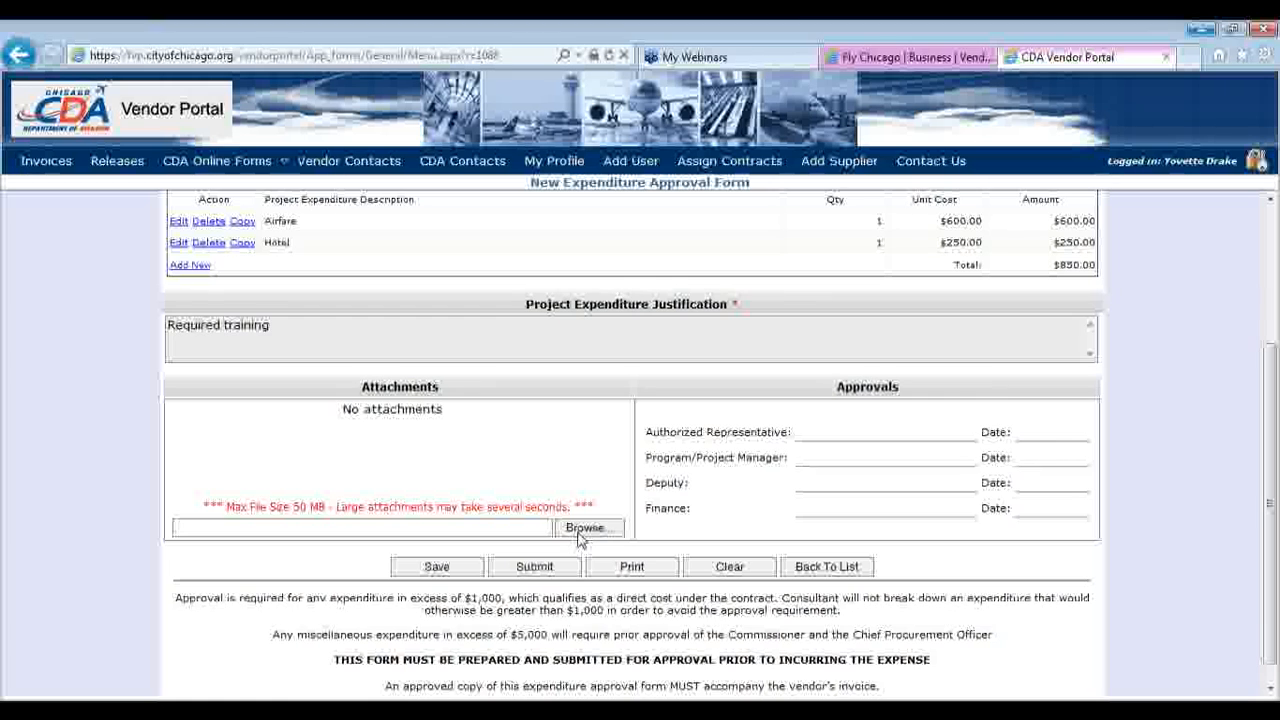
Review the 50 MB file size limit notice for attachments
{"action": "left_click", "coordinate": [580, 538]}
{"action": "left_click_drag", "start_coordinate": [325, 507], "coordinate": [282, 505]}
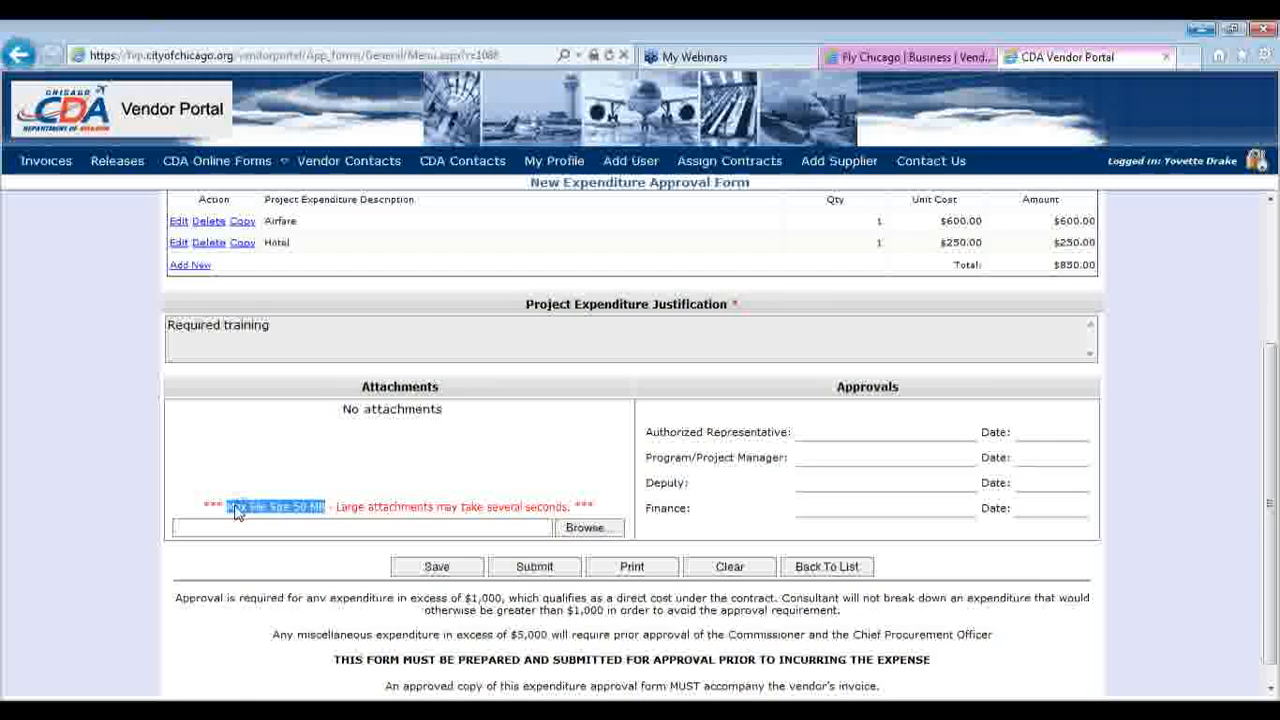
{"action": "left_click", "coordinate": [340, 495]}
Attach 10_540d1.pdf from My Documents > Attachments twice
{"action": "left_click", "coordinate": [583, 527]}
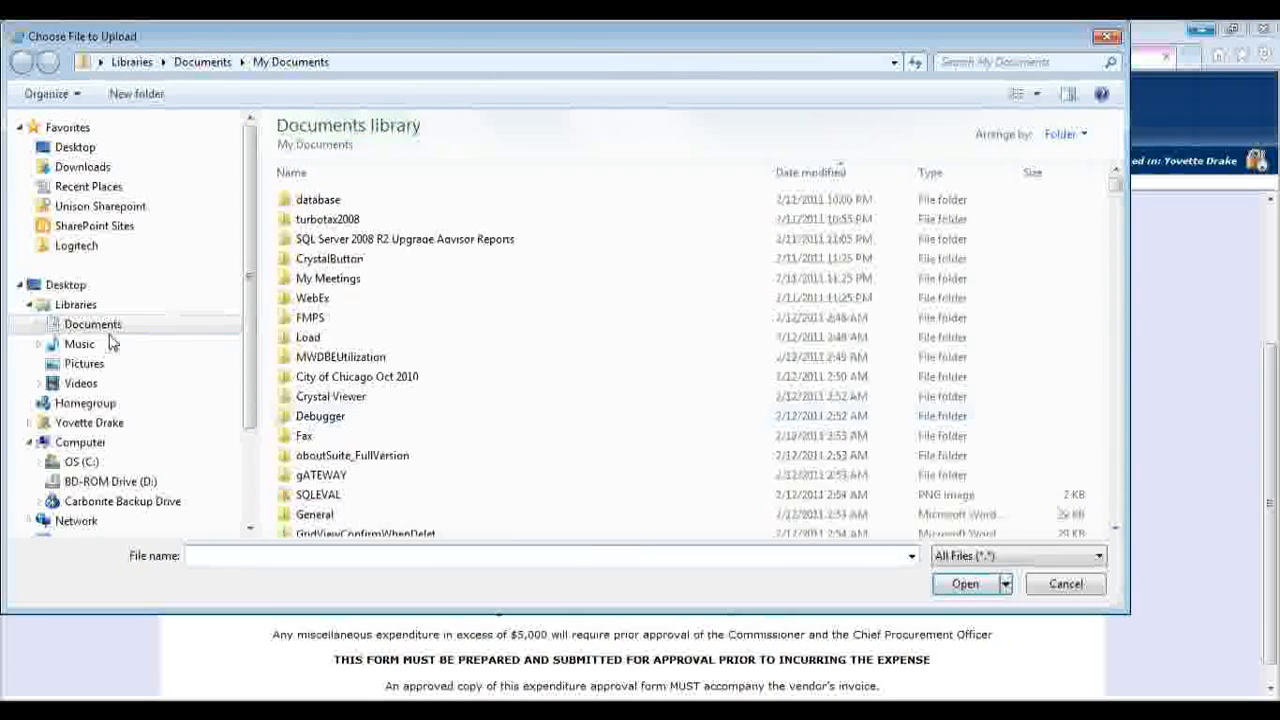
{"action": "left_click", "coordinate": [38, 324]}
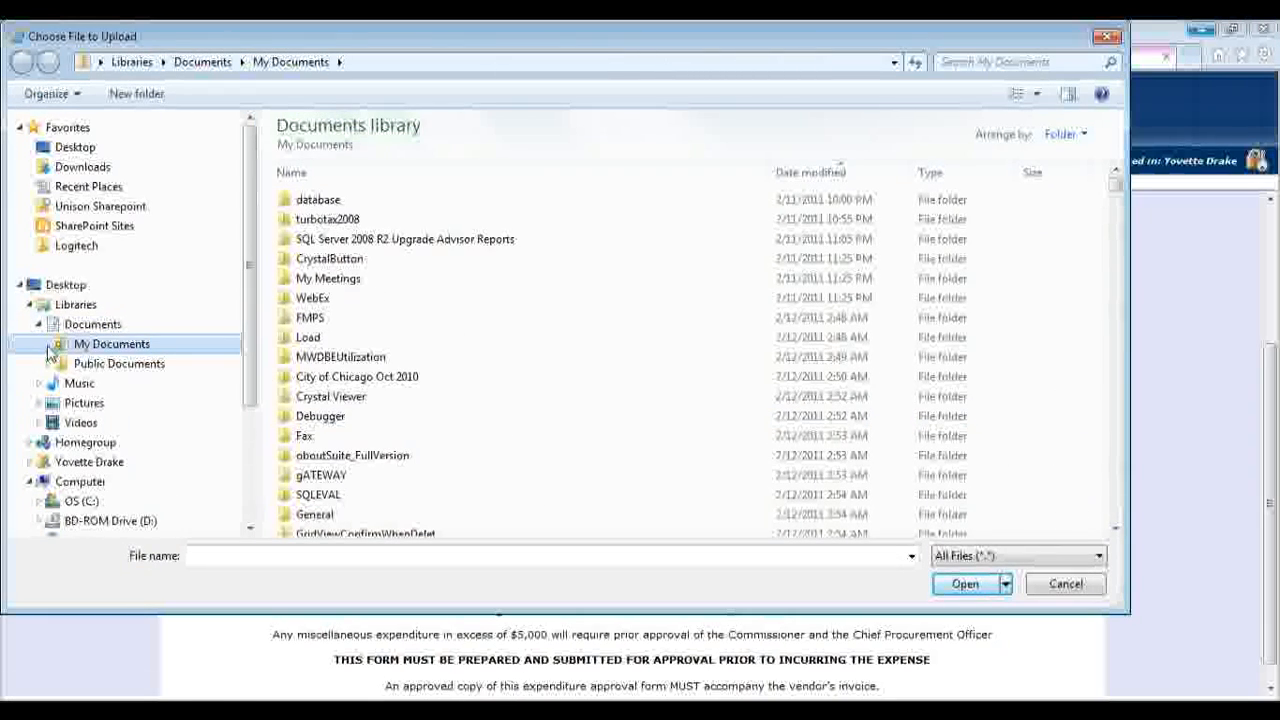
{"action": "left_click", "coordinate": [47, 345]}
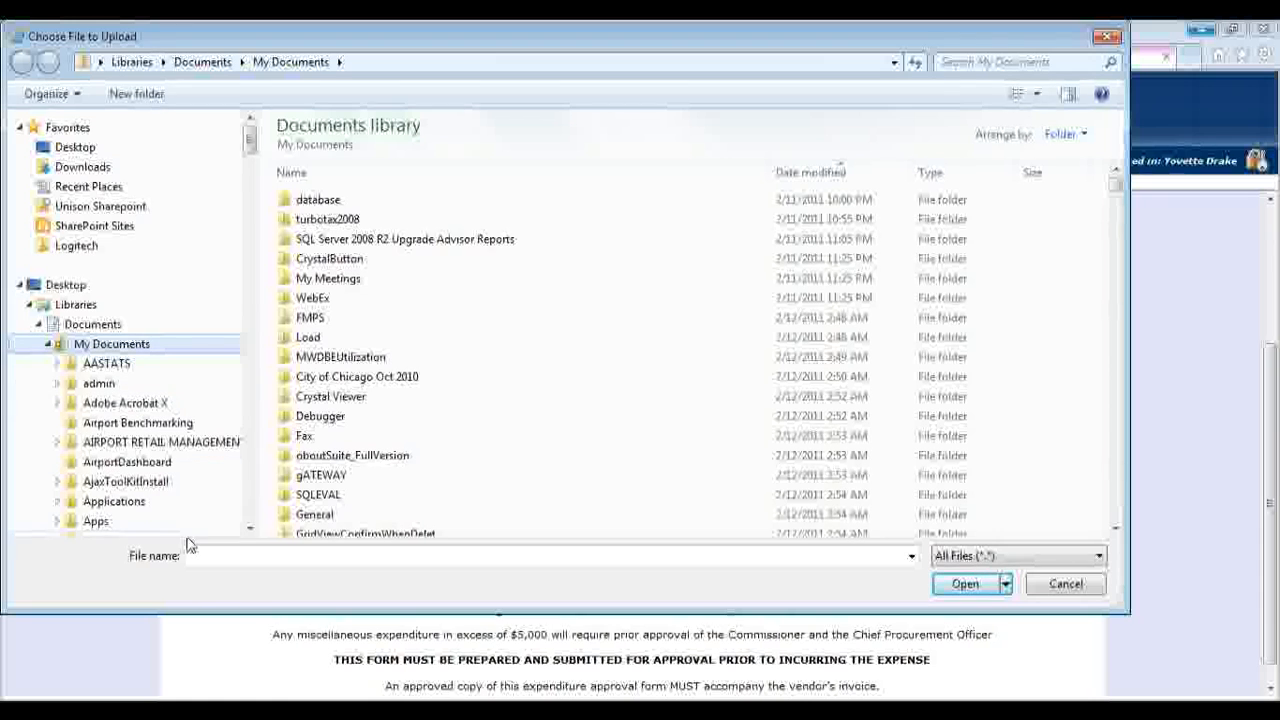
{"action": "left_click", "coordinate": [250, 530]}
{"action": "left_click", "coordinate": [250, 530]}
{"action": "left_click", "coordinate": [250, 533]}
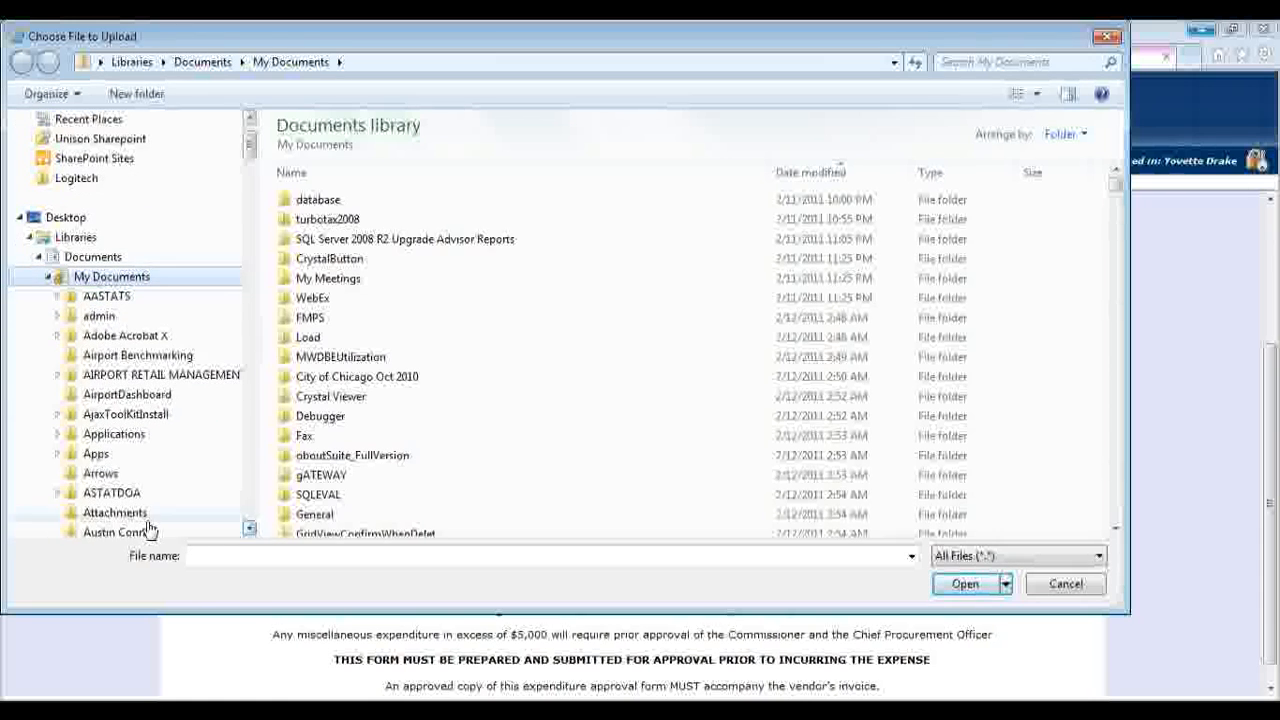
{"action": "scroll", "coordinate": [140, 520], "scroll_direction": "down", "scroll_amount": 1}
{"action": "left_click", "coordinate": [115, 493]}
{"action": "double_click", "coordinate": [330, 200]}
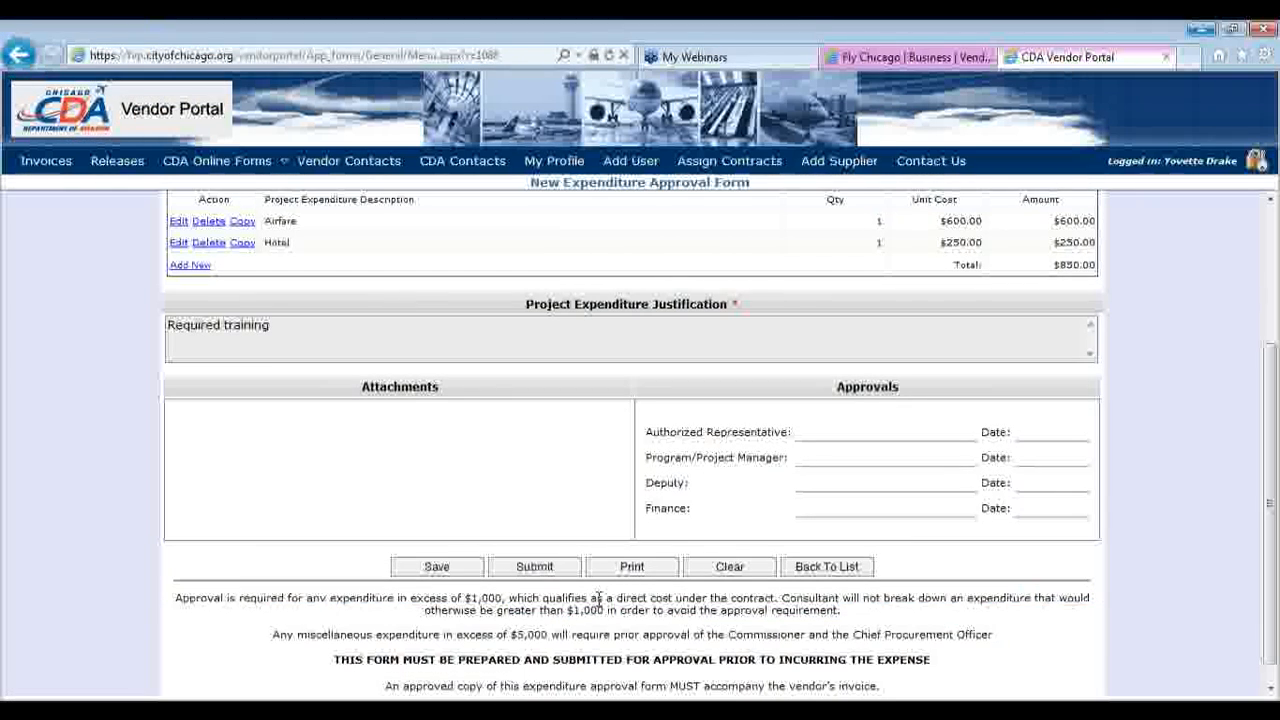
{"action": "left_click", "coordinate": [570, 533]}
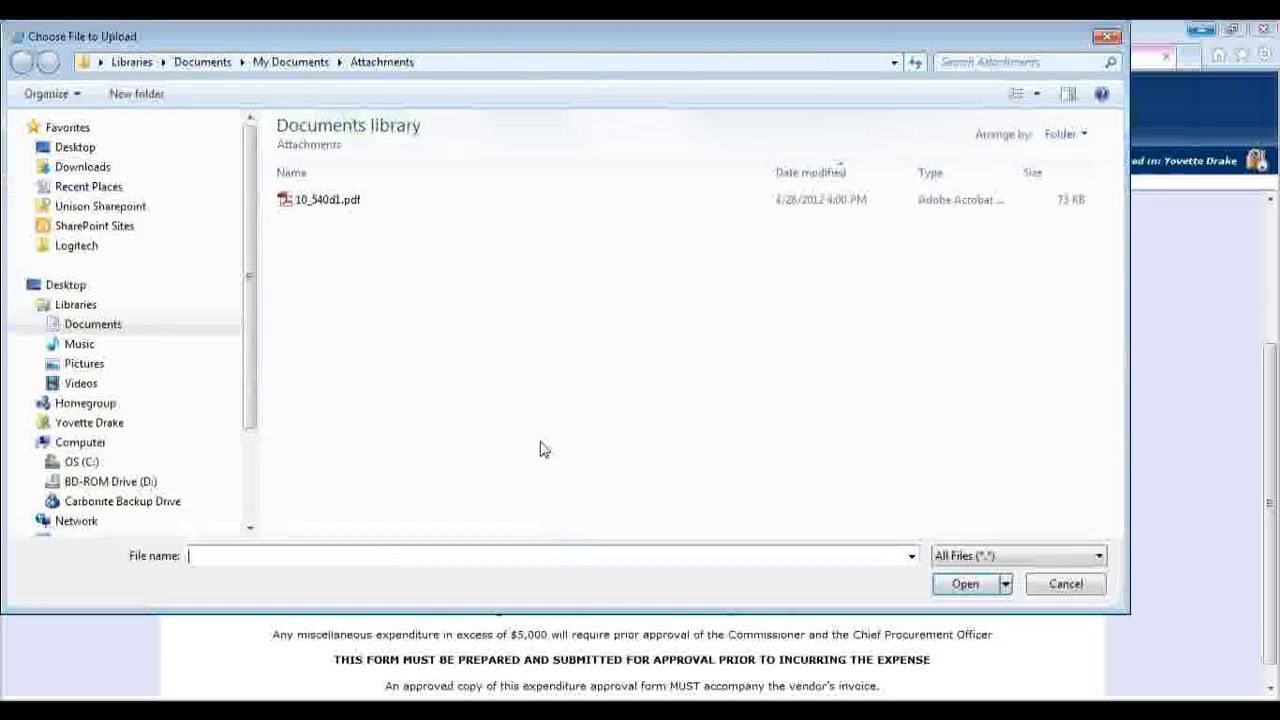
{"action": "double_click", "coordinate": [357, 209]}
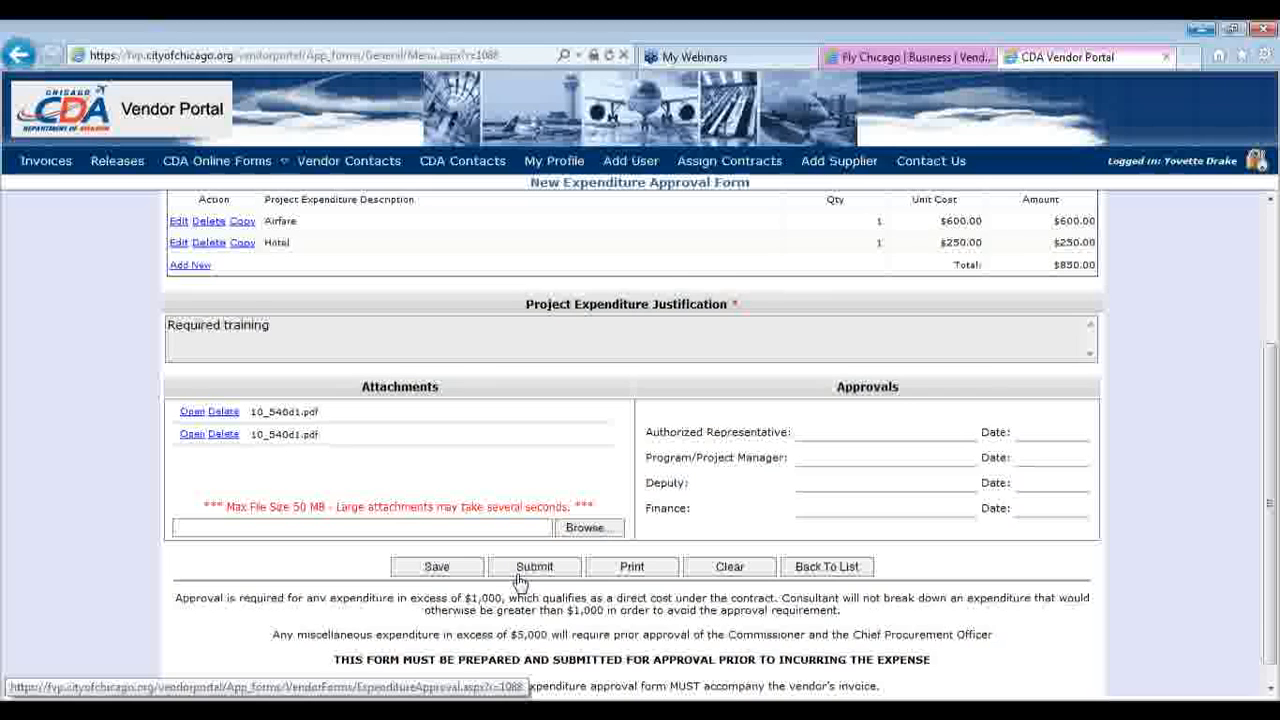
Open the printable view of expenditure form 2451, skip printing, and close it
{"action": "left_click", "coordinate": [630, 570]}
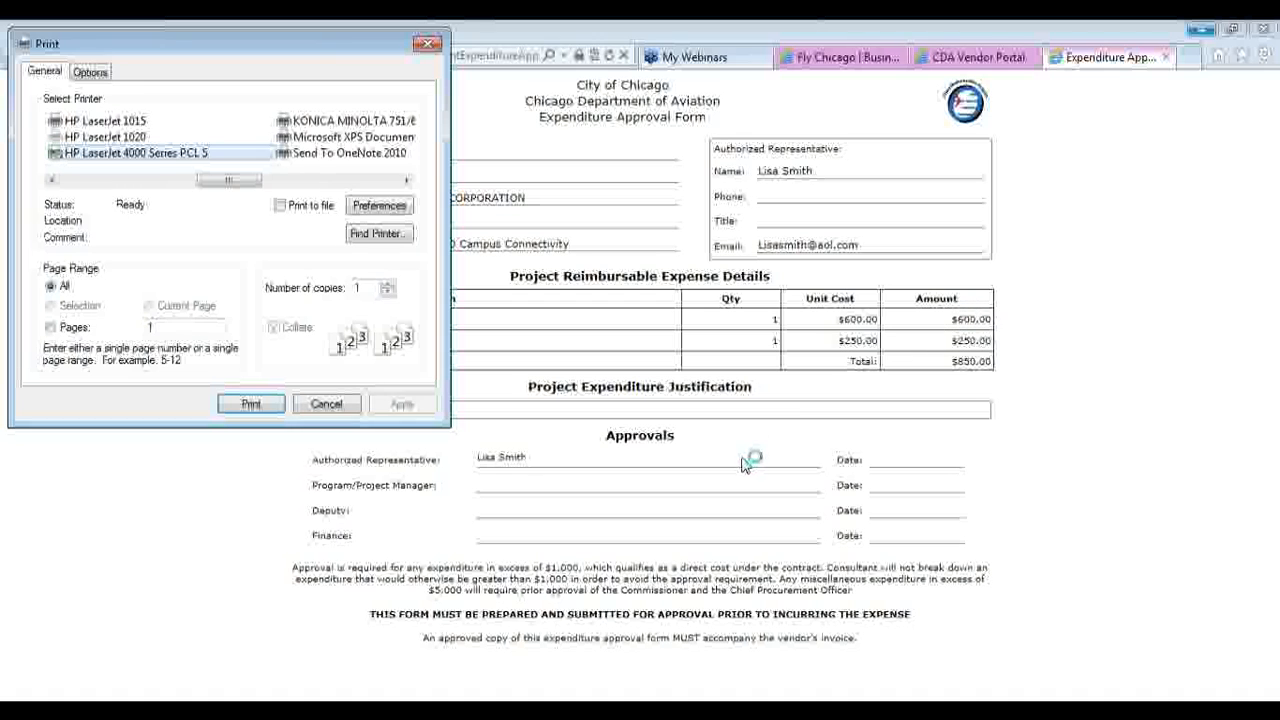
{"action": "left_click", "coordinate": [337, 407]}
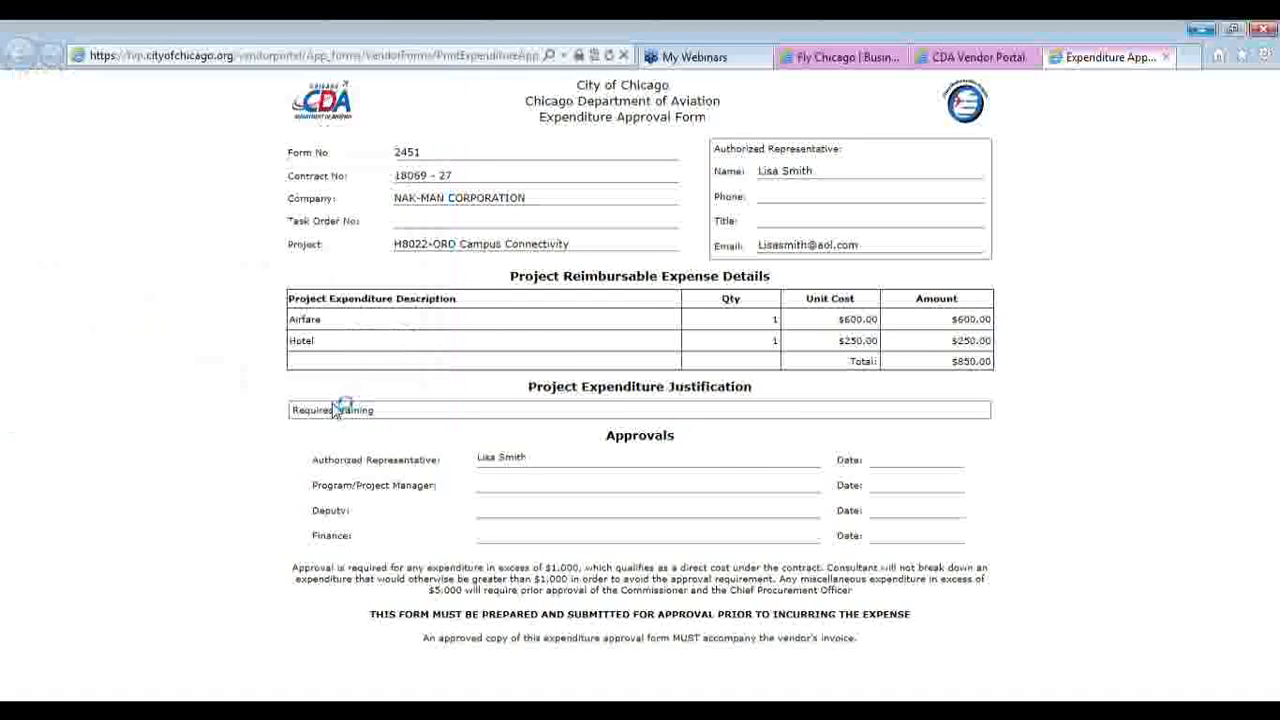
{"action": "left_click", "coordinate": [1166, 57]}
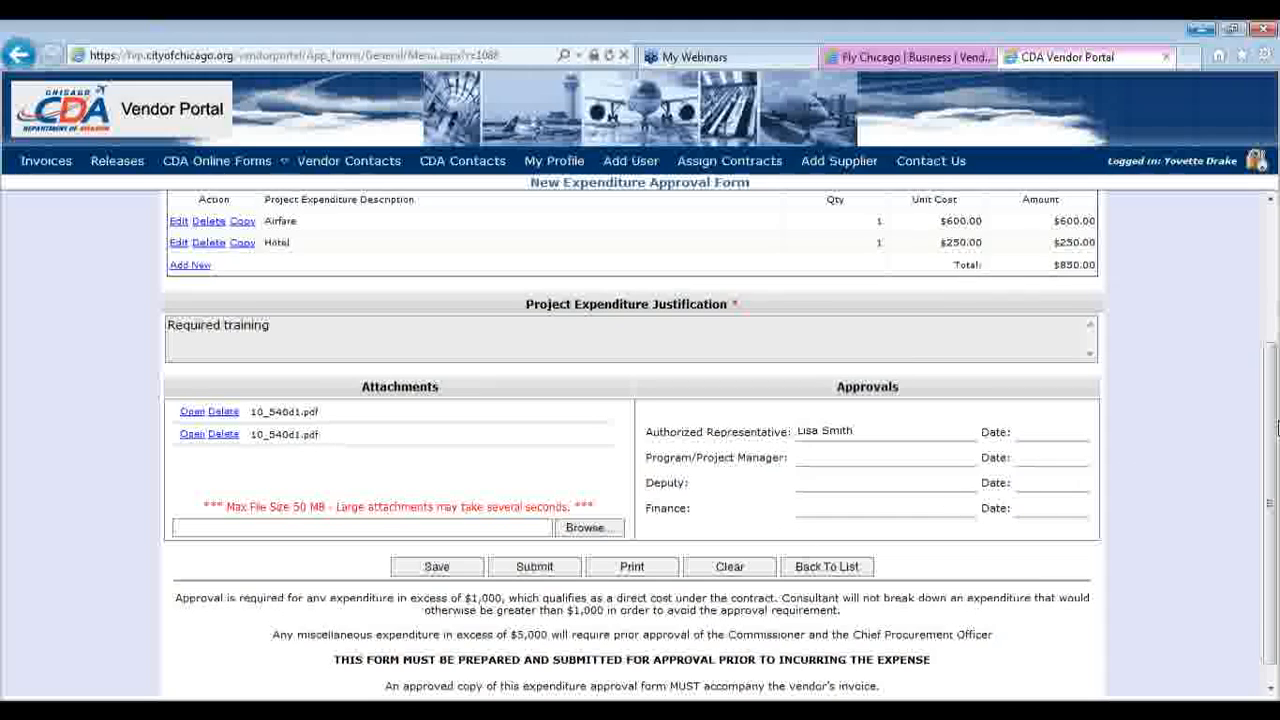
After the authorized-user warning on Submit, select the logged-in user as Authorized Representative
{"action": "left_click_drag", "start_coordinate": [1275, 441], "coordinate": [1278, 480]}
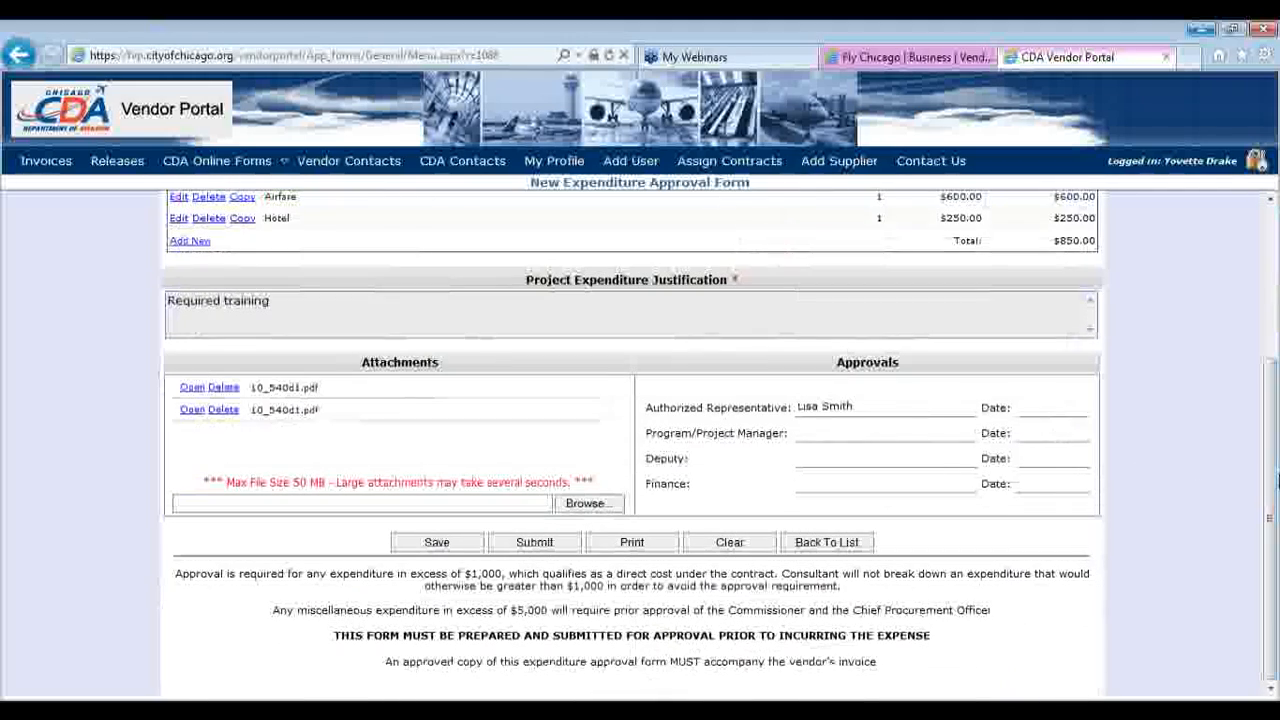
{"action": "left_click", "coordinate": [529, 553]}
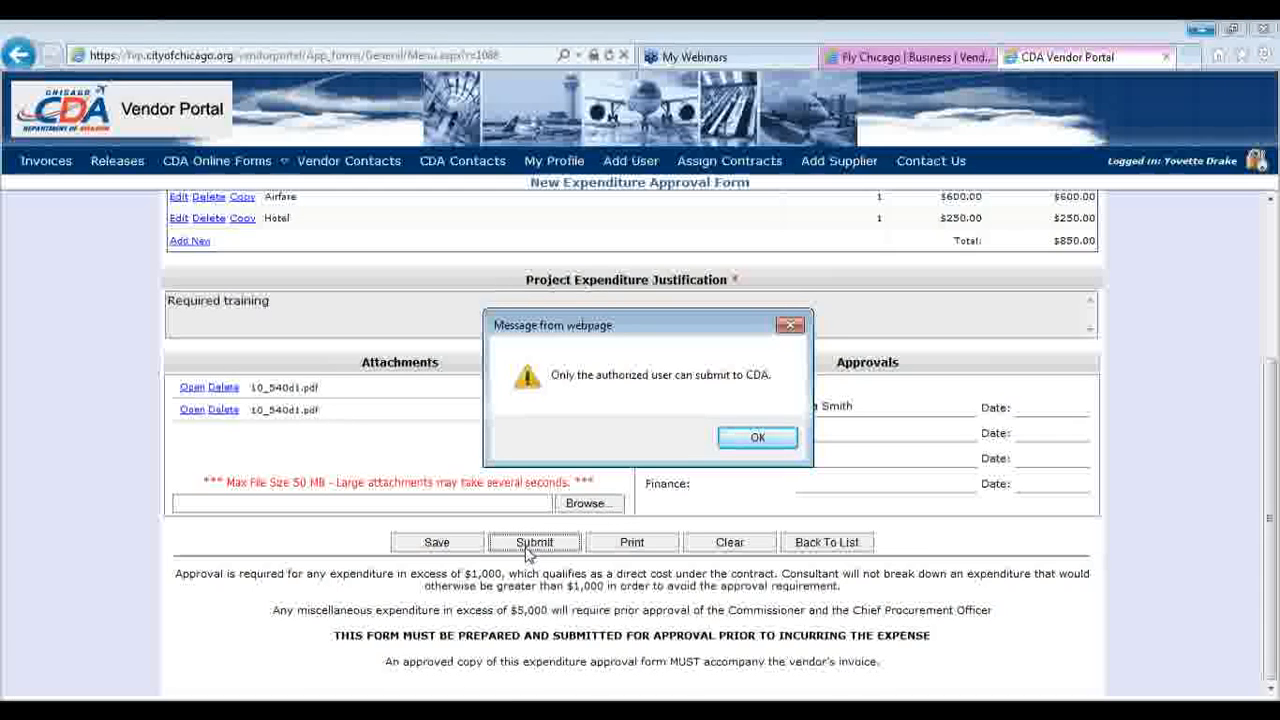
{"action": "left_click", "coordinate": [772, 442]}
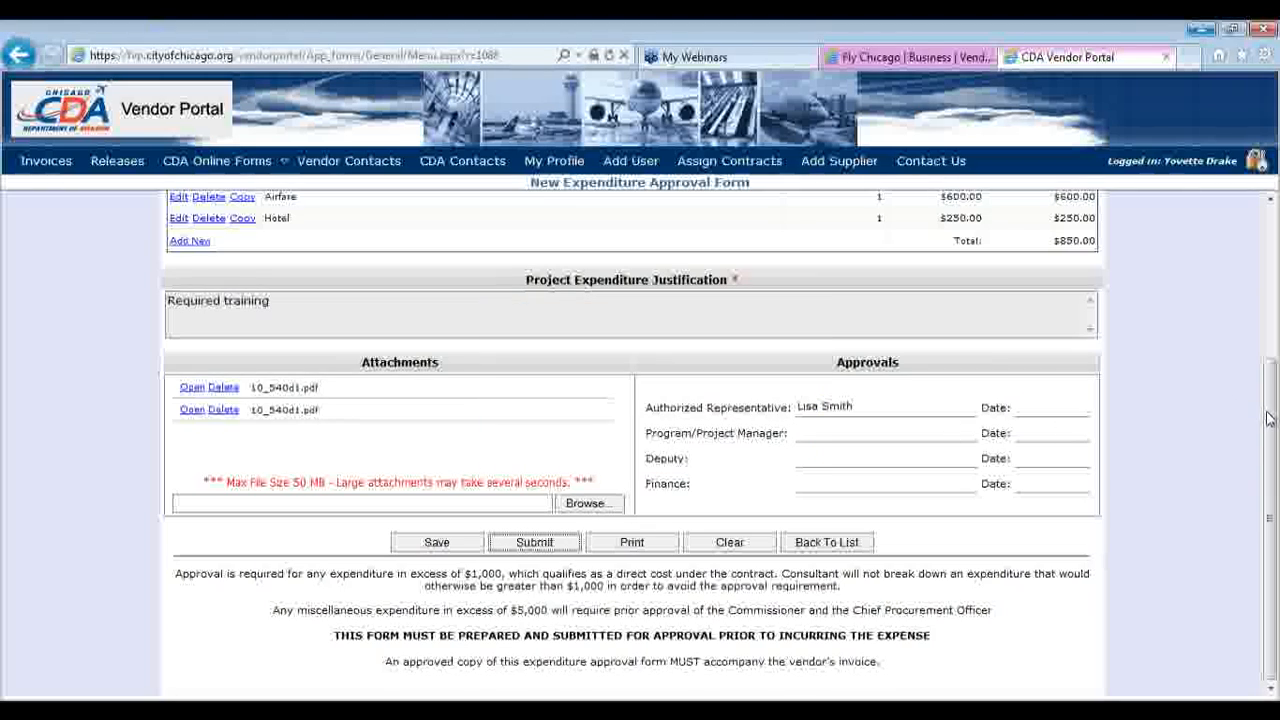
{"action": "left_click_drag", "start_coordinate": [1272, 418], "coordinate": [1271, 279]}
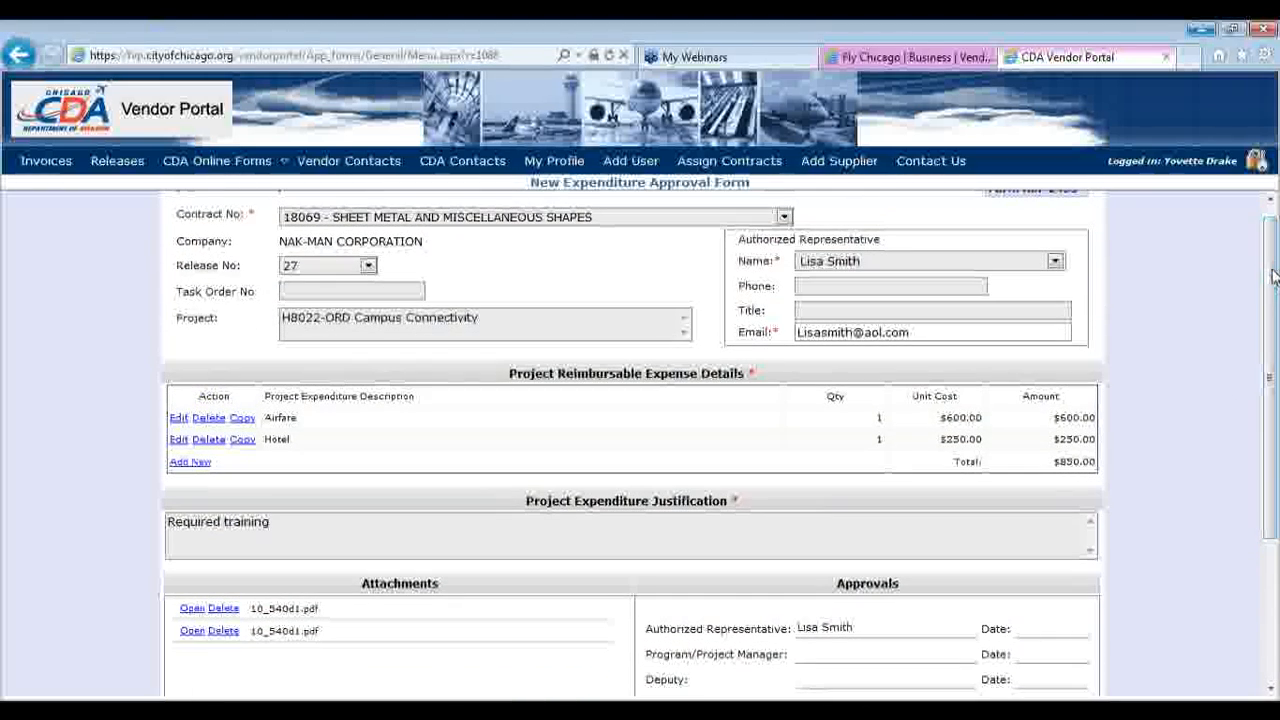
{"action": "left_click", "coordinate": [857, 265]}
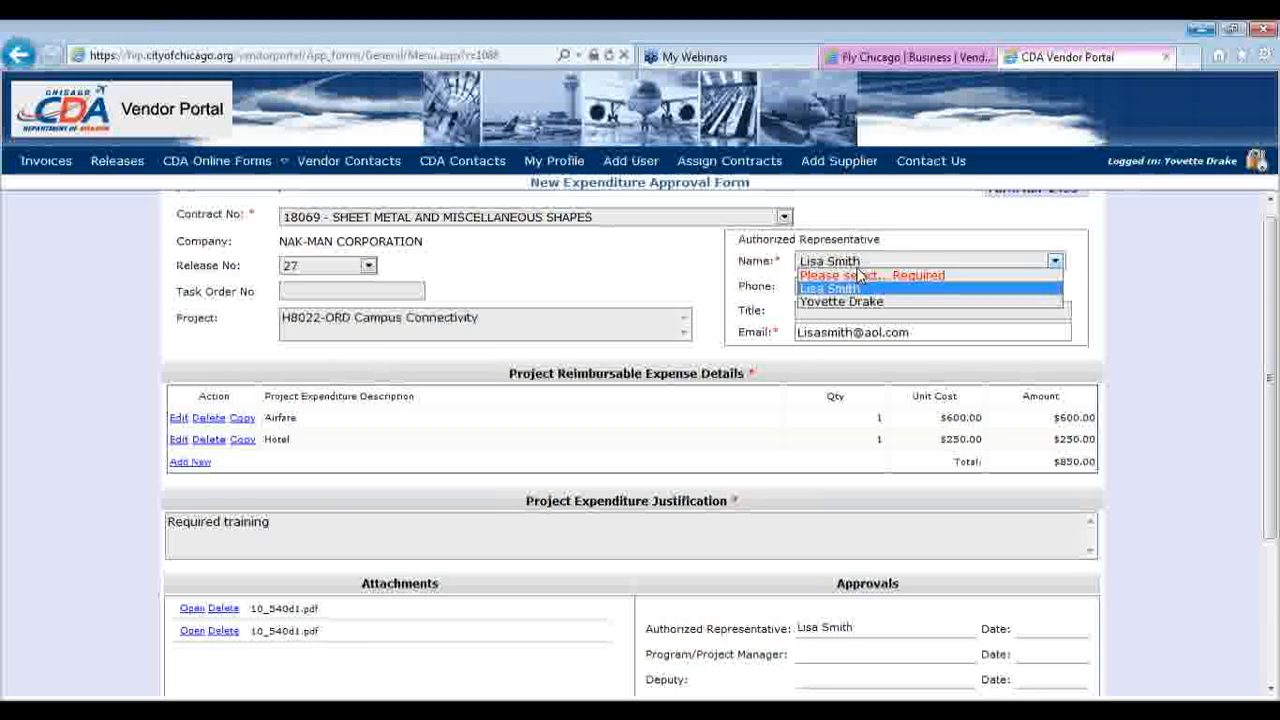
{"action": "left_click", "coordinate": [860, 300]}
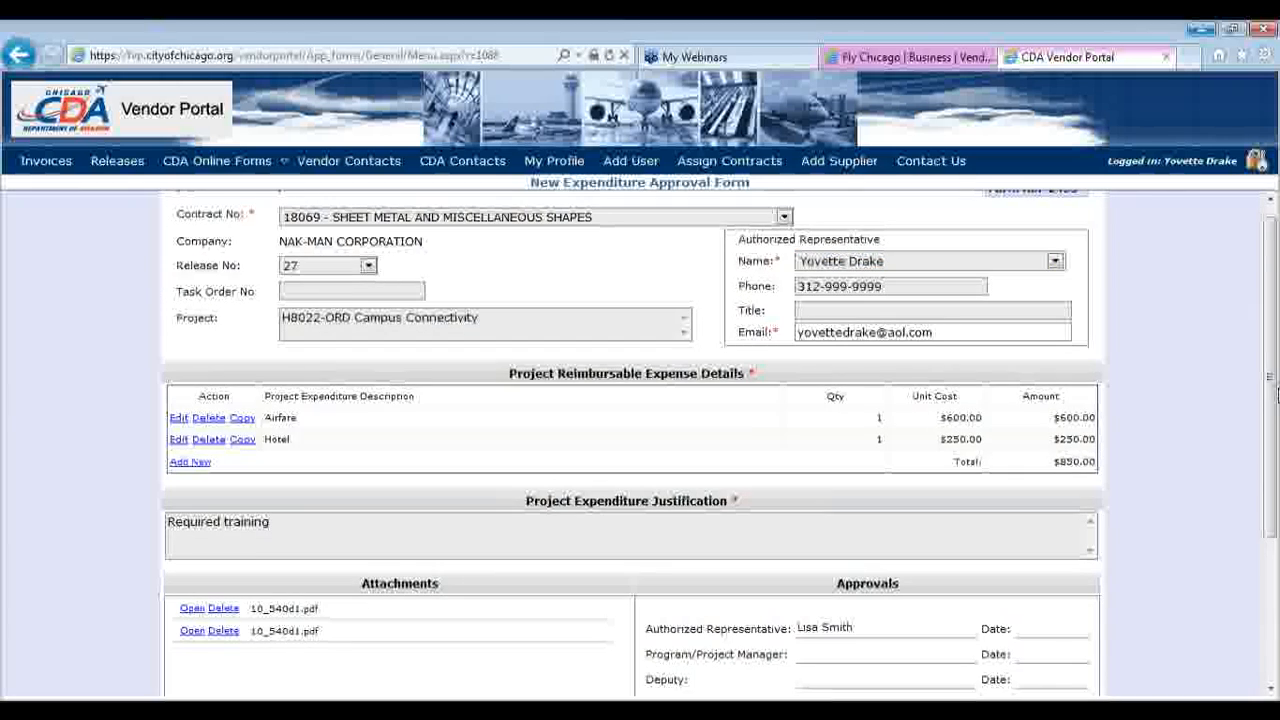
{"action": "scroll", "coordinate": [1003, 580], "scroll_direction": "down", "scroll_amount": 3}
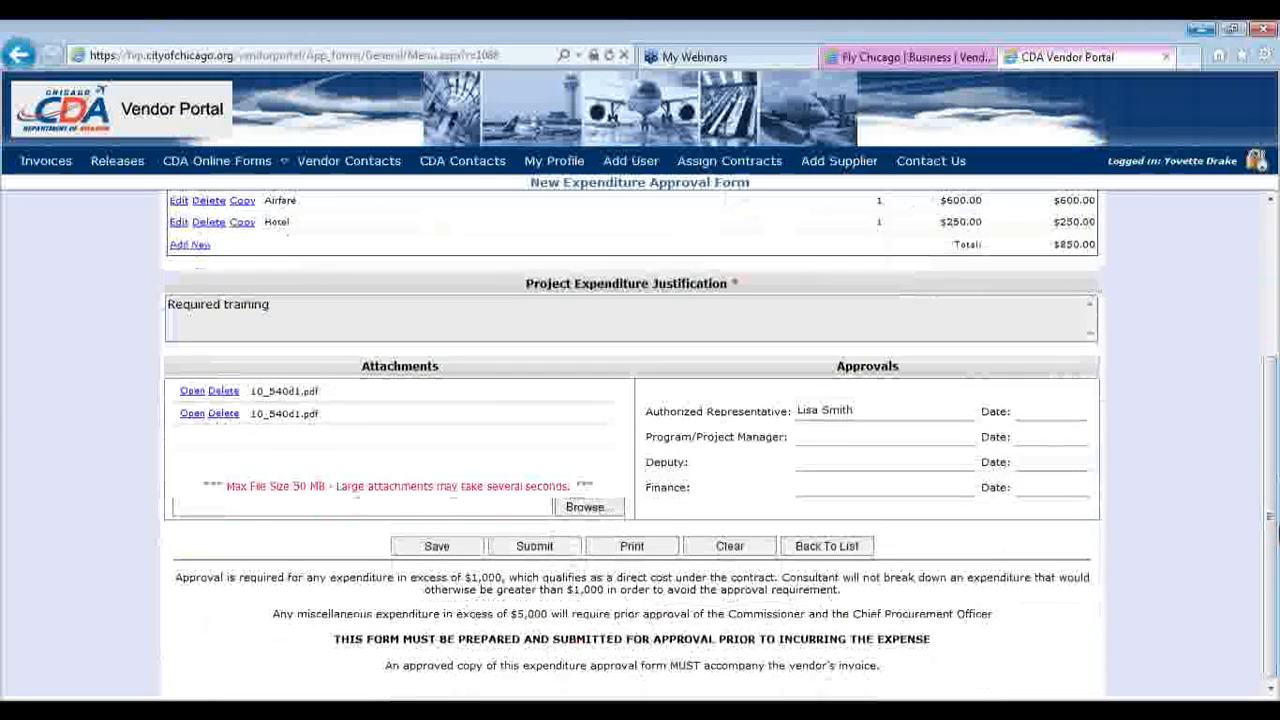
Submit the expenditure form to CDA, confirming and acknowledging form number 2451
{"action": "left_click", "coordinate": [537, 558]}
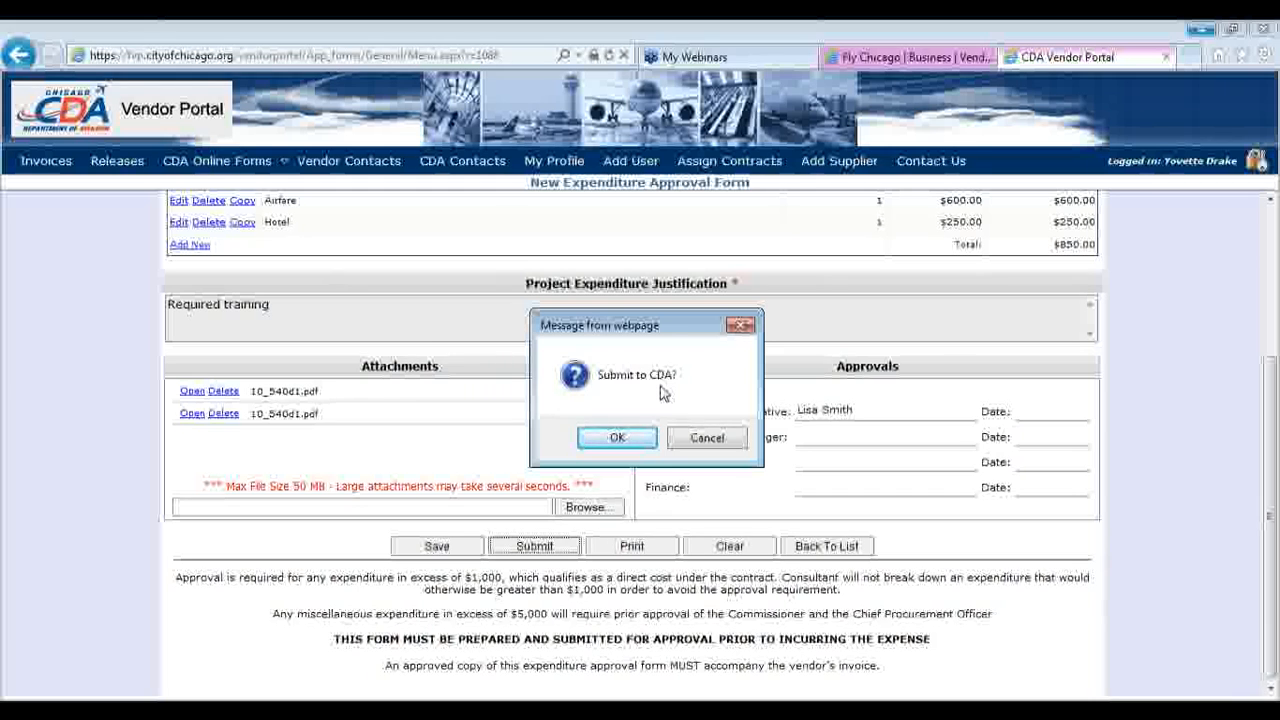
{"action": "left_click", "coordinate": [616, 440]}
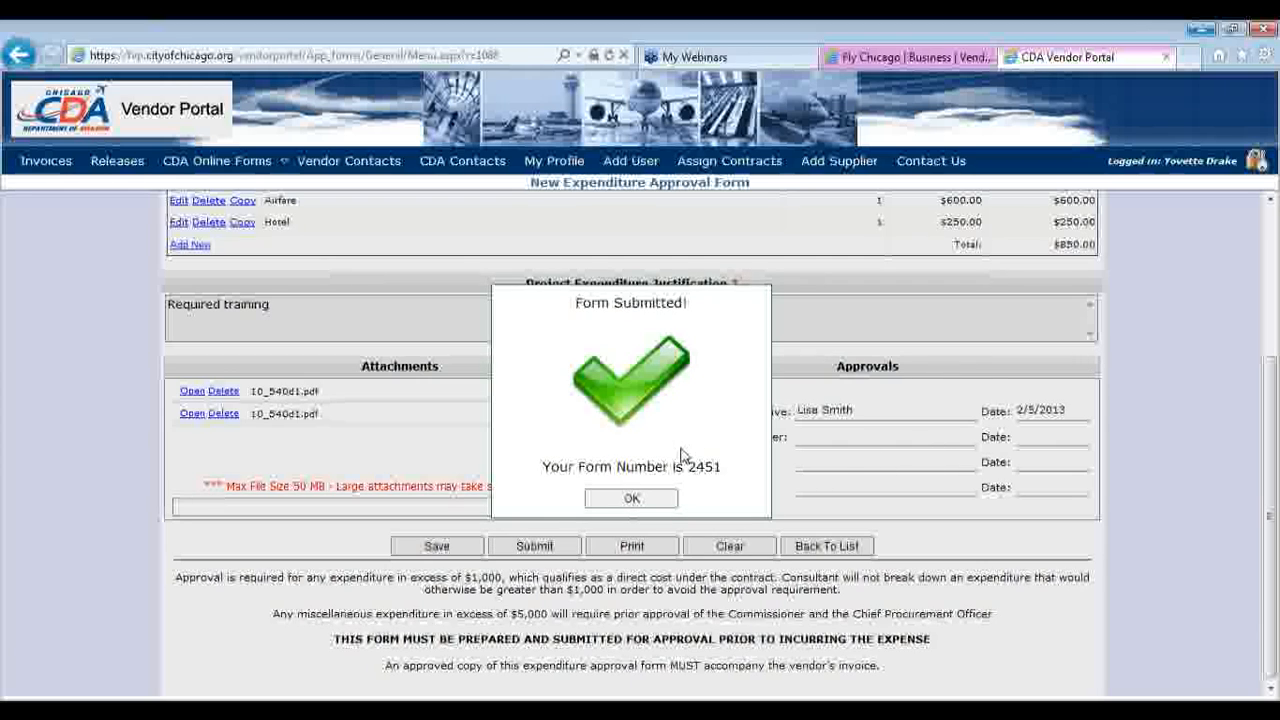
{"action": "left_click", "coordinate": [634, 508]}
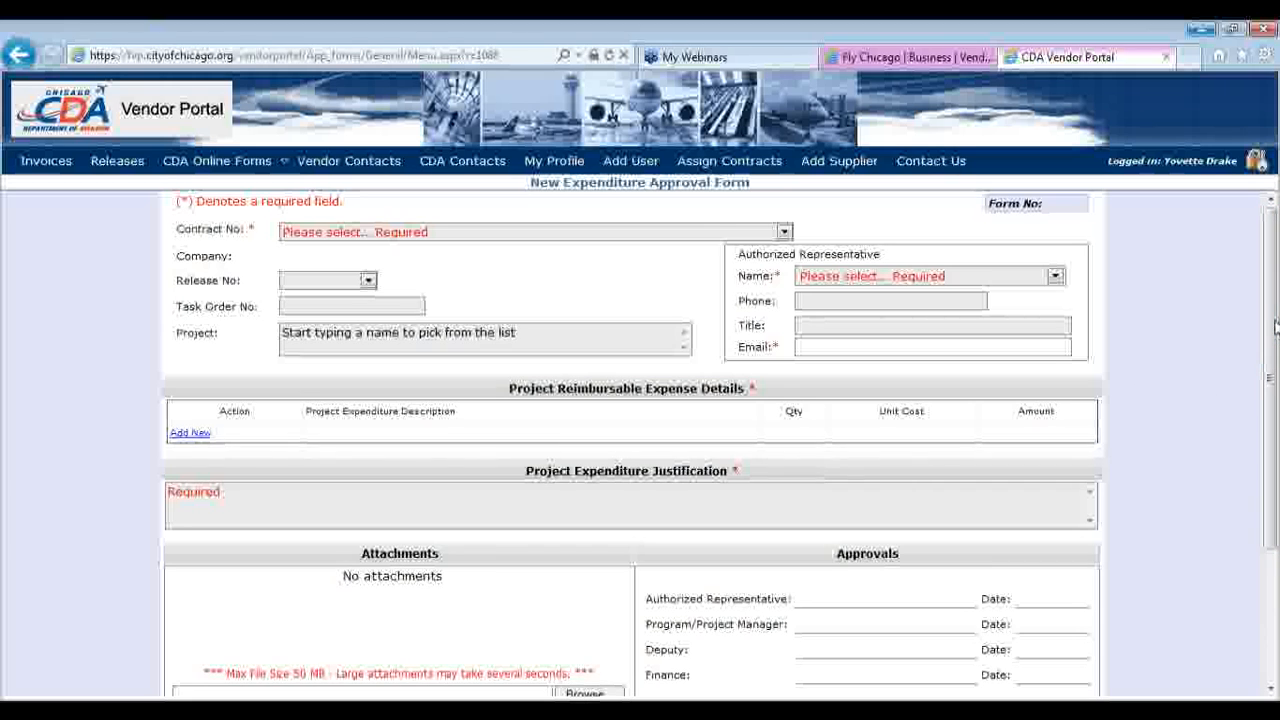
Start a new Status Rate Form for contract 18069, subcontractor NAK-MAN CORPORATION, release 27
{"action": "mouse_move", "coordinate": [236, 165]}
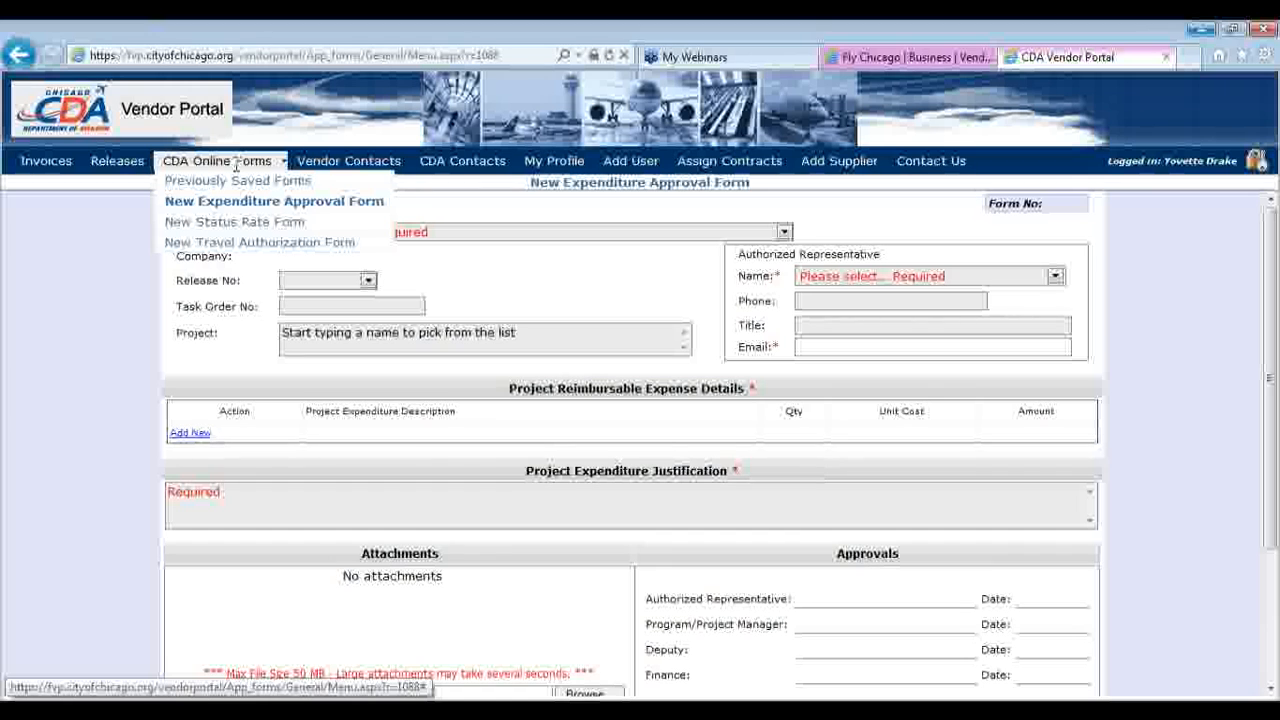
{"action": "left_click", "coordinate": [250, 224]}
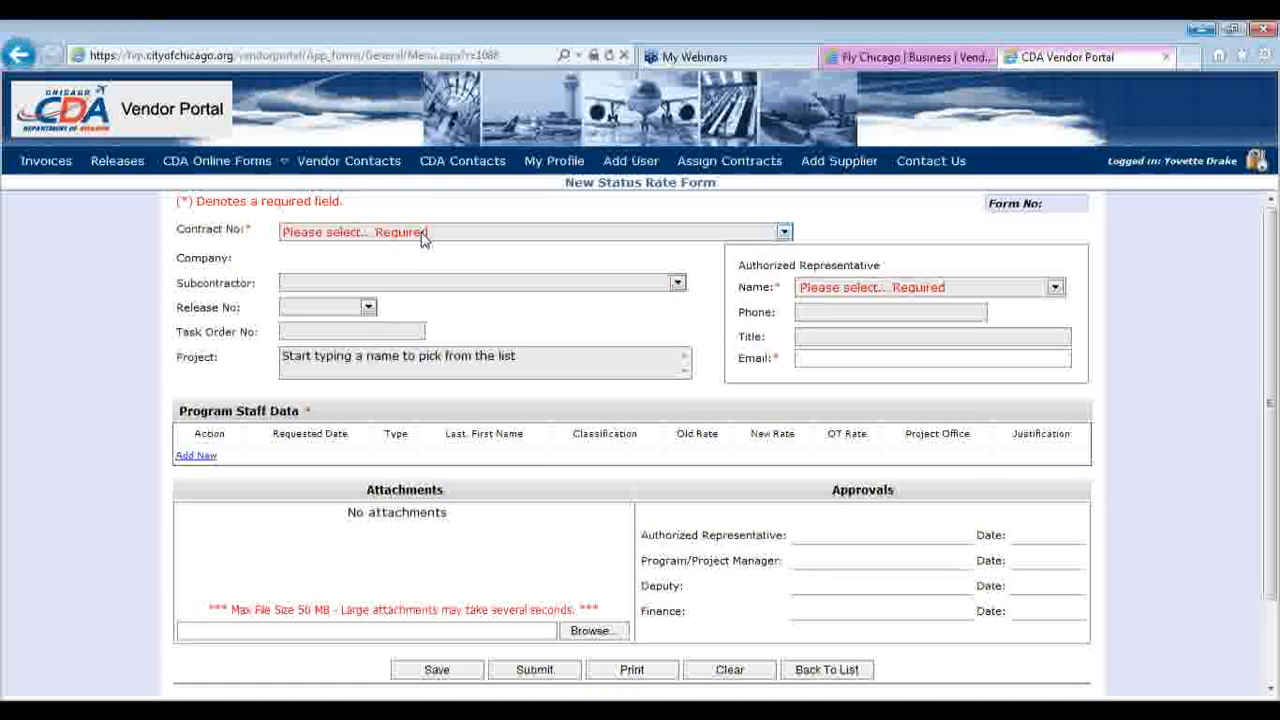
{"action": "left_click", "coordinate": [421, 233]}
{"action": "left_click", "coordinate": [421, 263]}
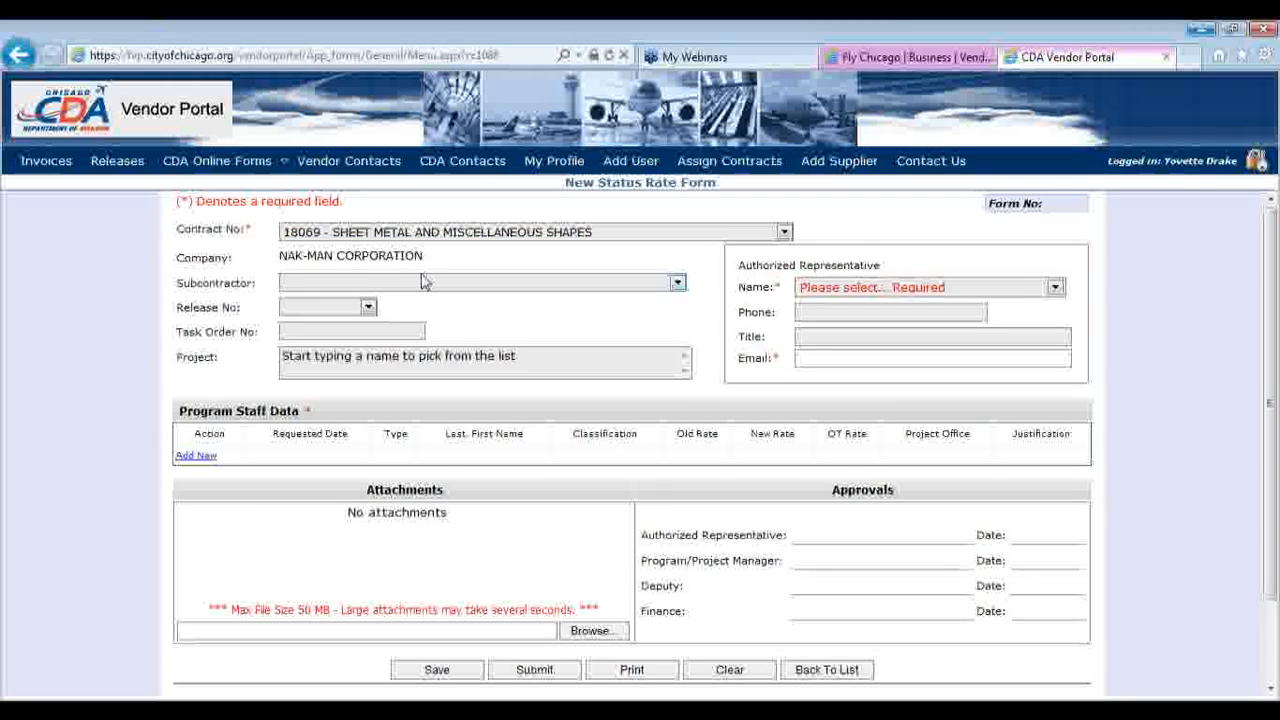
{"action": "left_click", "coordinate": [423, 282]}
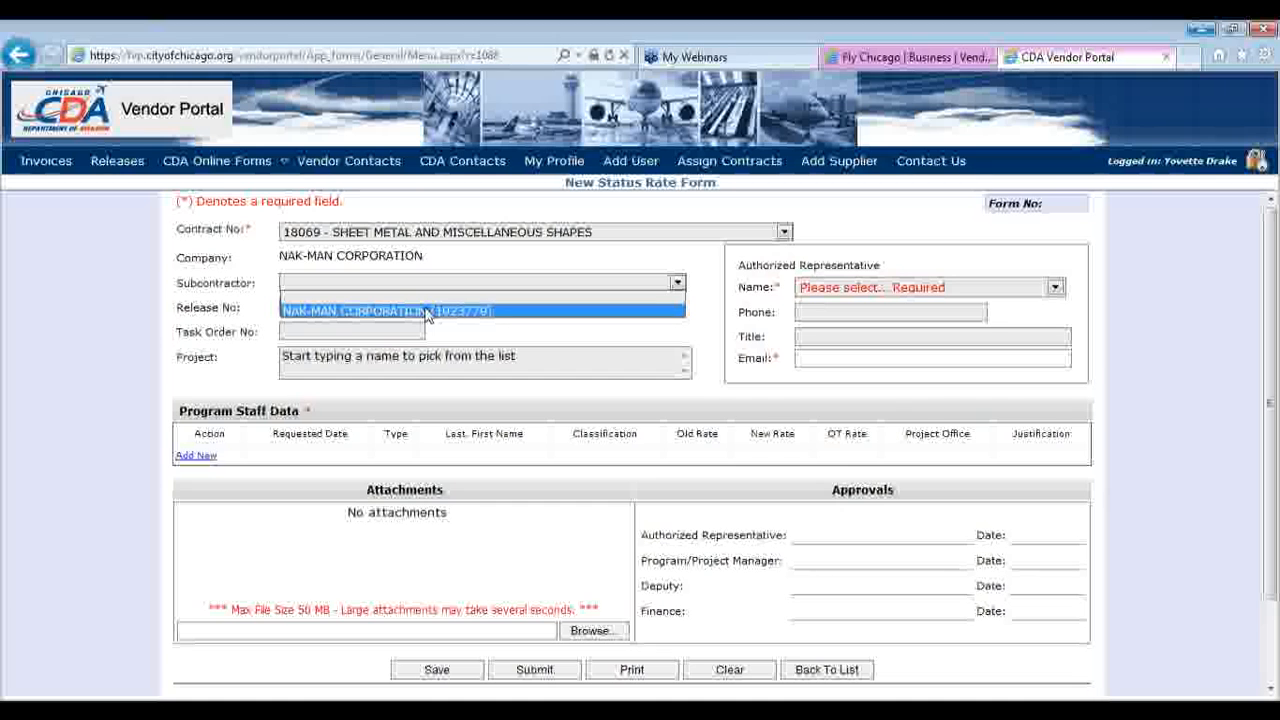
{"action": "left_click", "coordinate": [427, 312]}
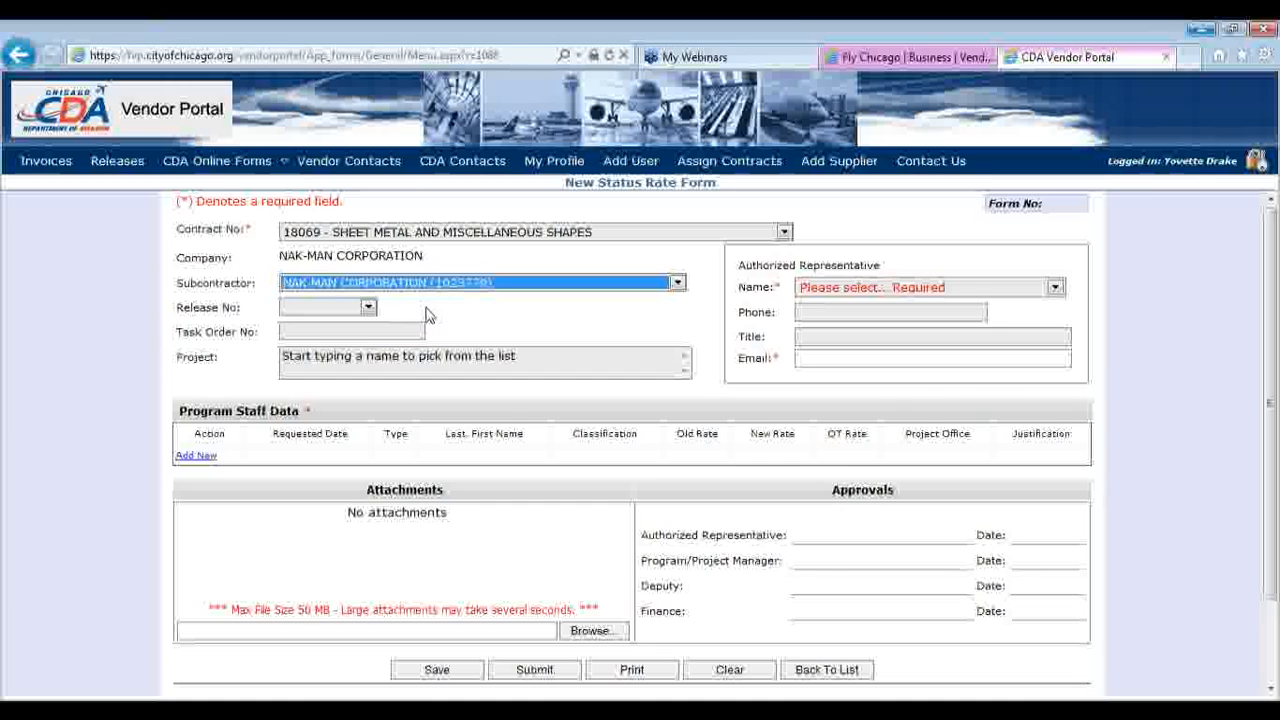
{"action": "left_click", "coordinate": [368, 308]}
{"action": "left_click", "coordinate": [362, 335]}
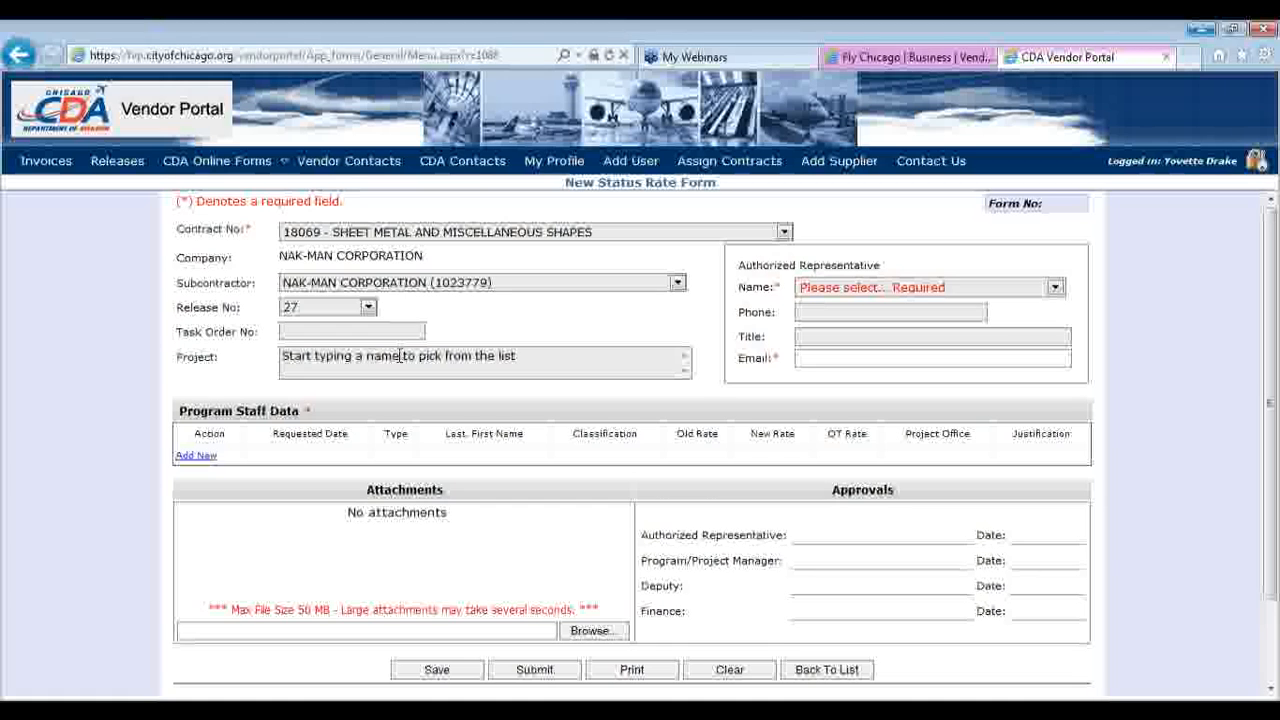
Set project H8006-01-Residential Sound 2000 via 'h80' and the logged-in user as representative
{"action": "left_click", "coordinate": [399, 355]}
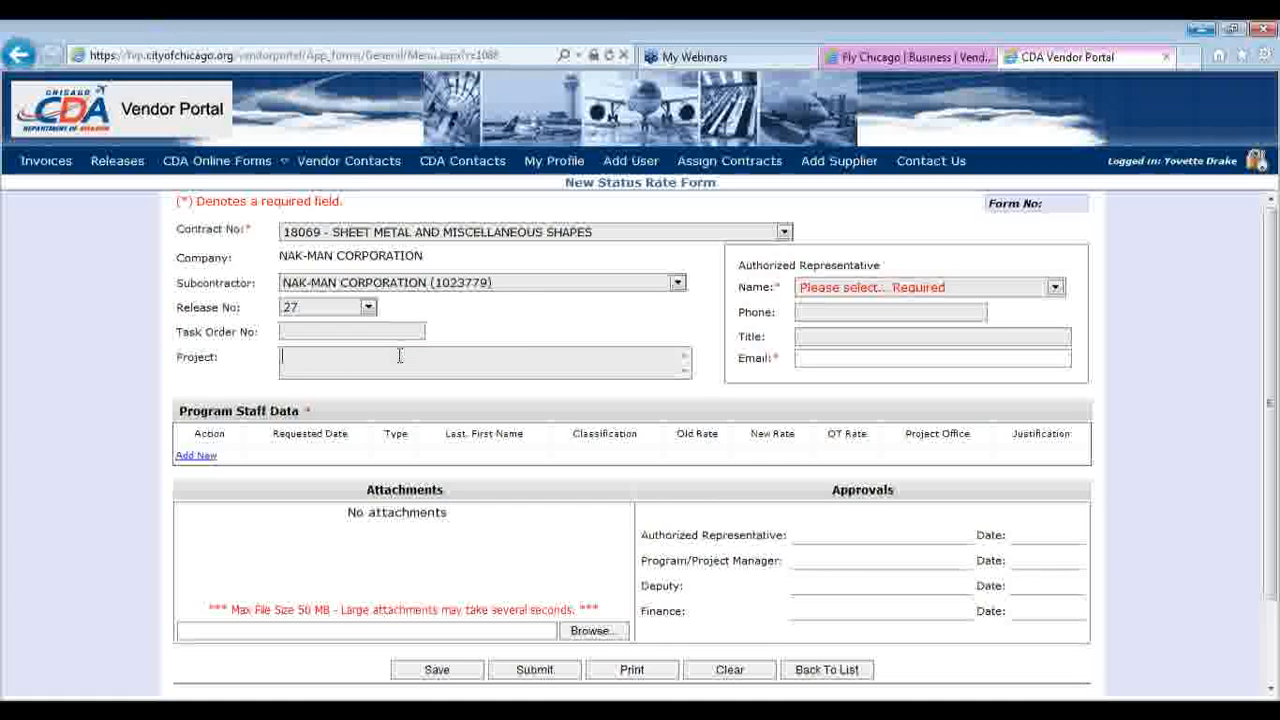
{"action": "type", "text": "h80"}
{"action": "left_click", "coordinate": [380, 426]}
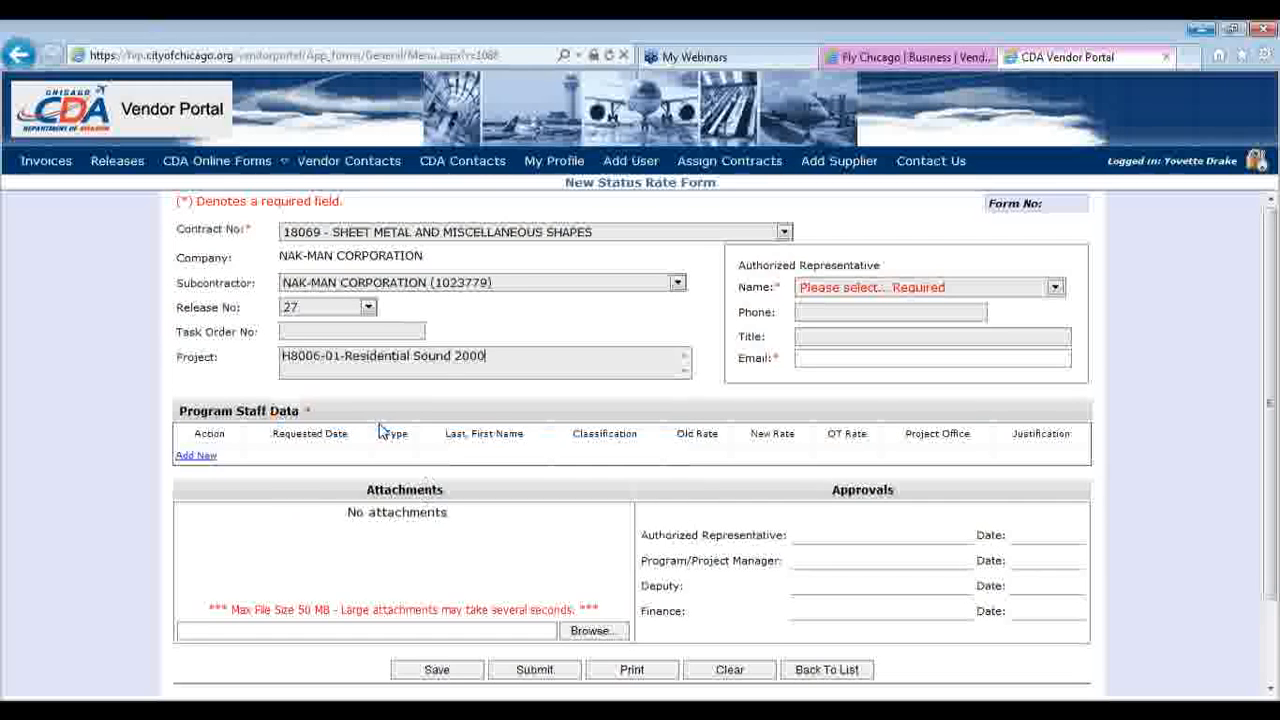
{"action": "left_click", "coordinate": [868, 289]}
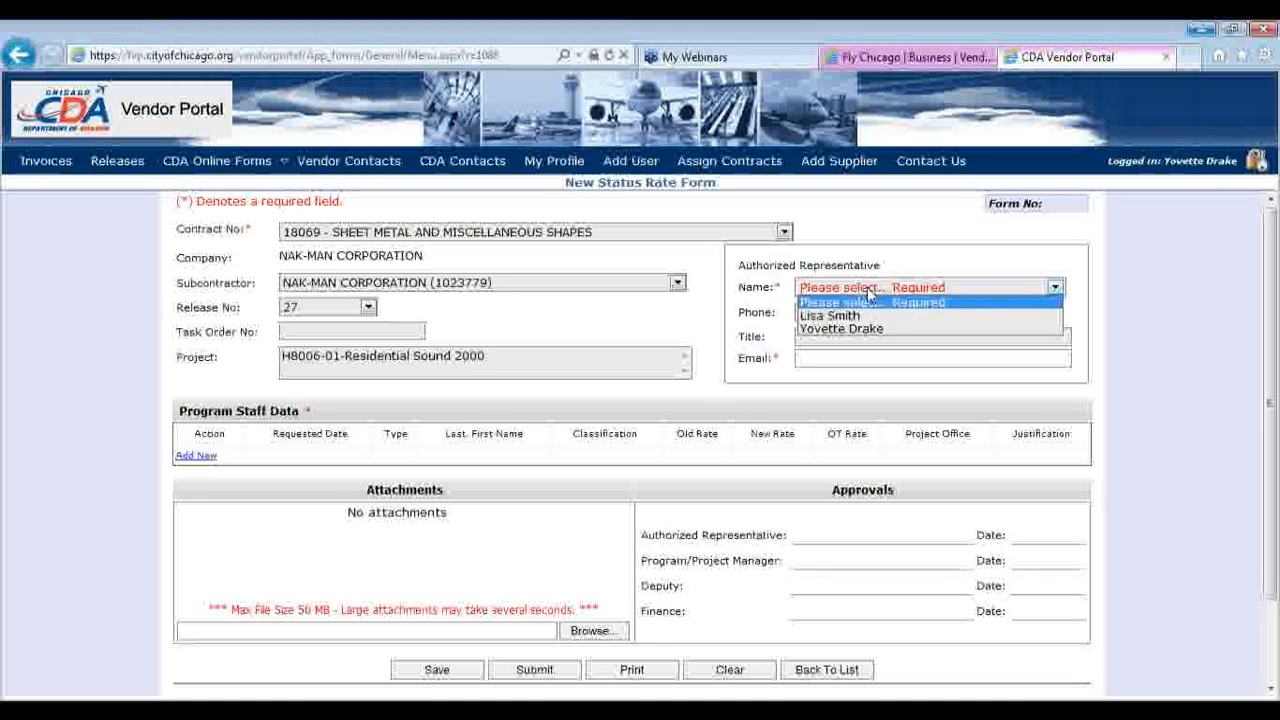
{"action": "left_click", "coordinate": [866, 330]}
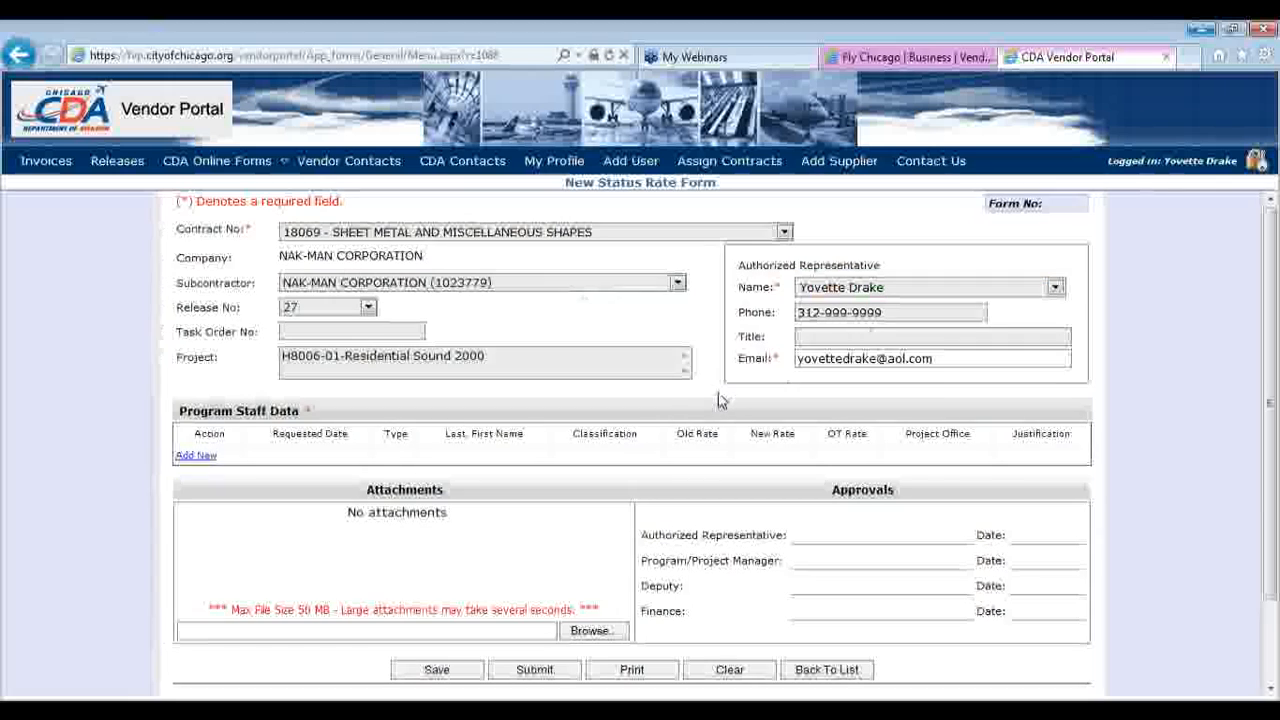
Add a program staff entry of type New with the staff member's first and last name
{"action": "left_click", "coordinate": [205, 463]}
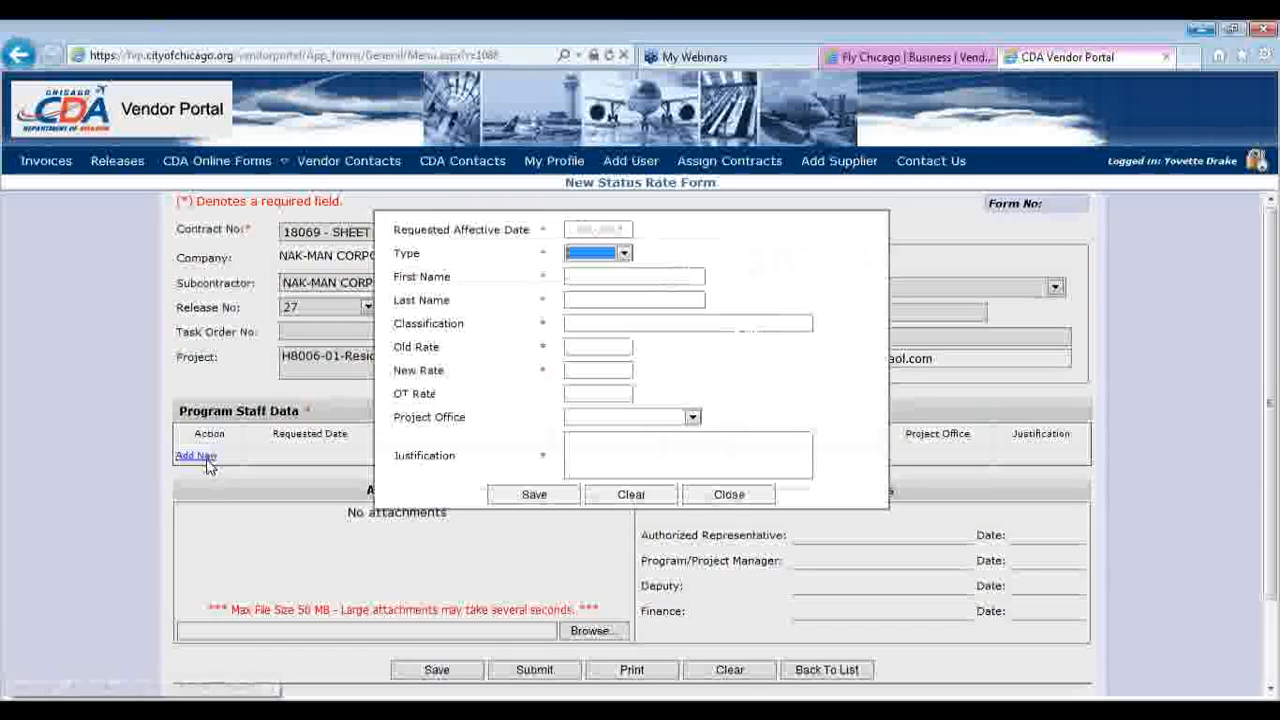
{"action": "left_click", "coordinate": [624, 254]}
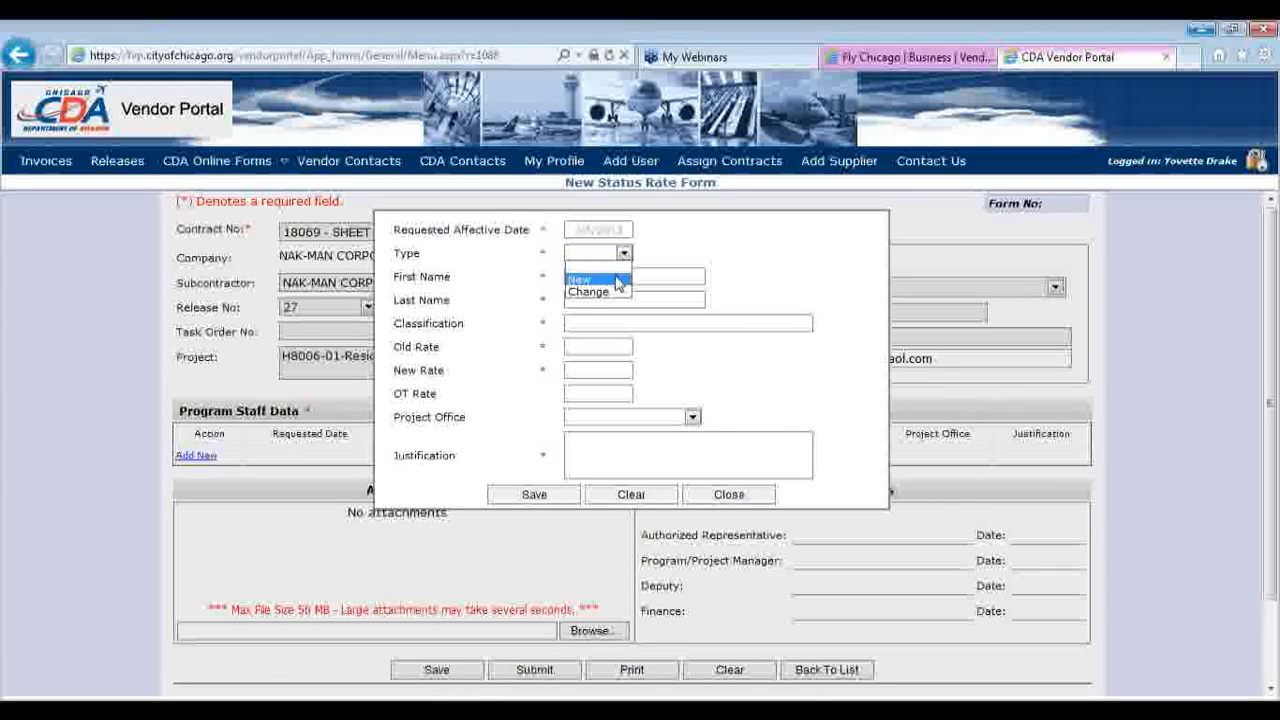
{"action": "left_click", "coordinate": [610, 279]}
{"action": "left_click", "coordinate": [624, 255]}
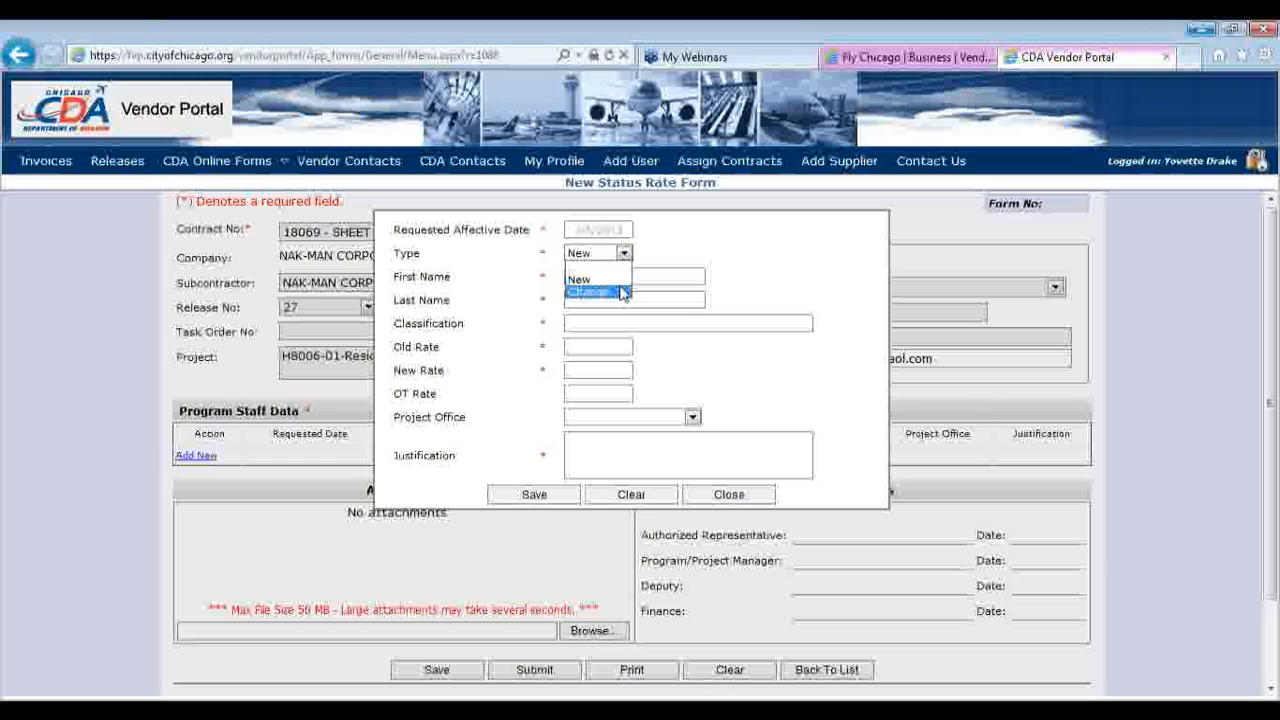
{"action": "left_click", "coordinate": [618, 281]}
{"action": "left_click", "coordinate": [617, 280]}
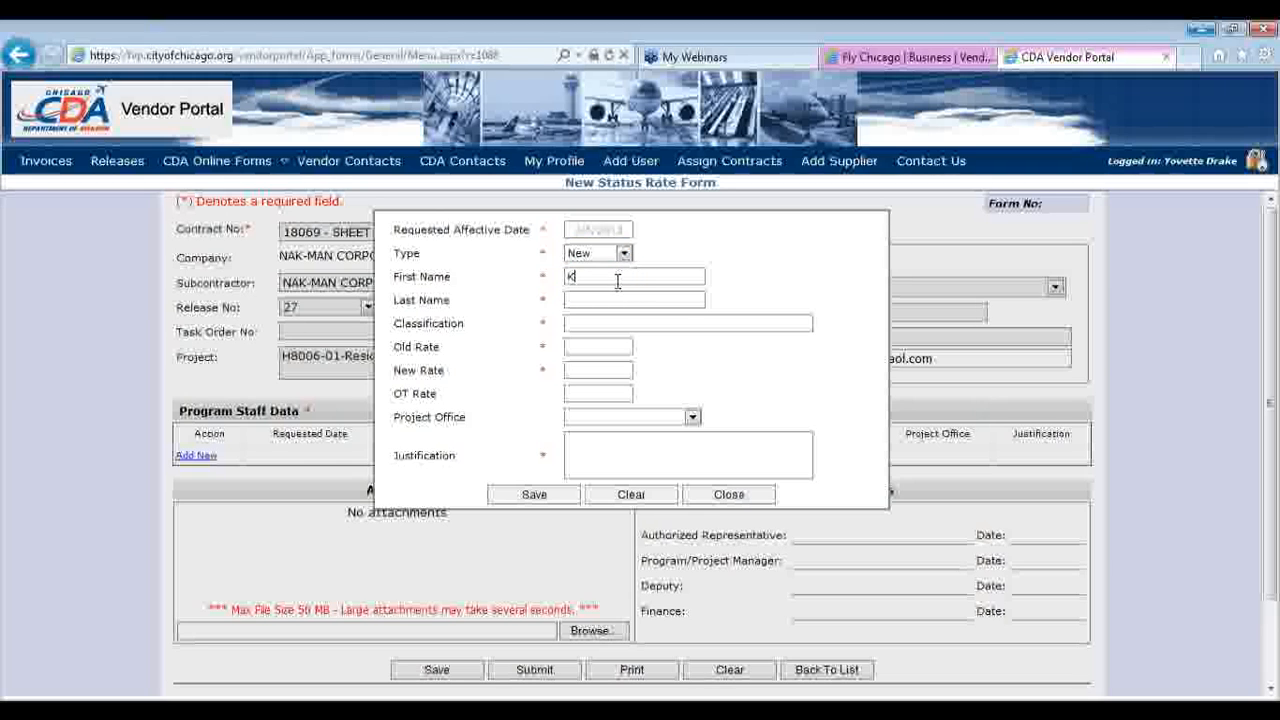
{"action": "key", "text": "Tab"}
Give the entry classification Consultant, Project Office and justification 'Change in scope', then save it
{"action": "left_click", "coordinate": [607, 322]}
{"action": "type", "text": "Consultant"}
{"action": "left_click", "coordinate": [607, 347]}
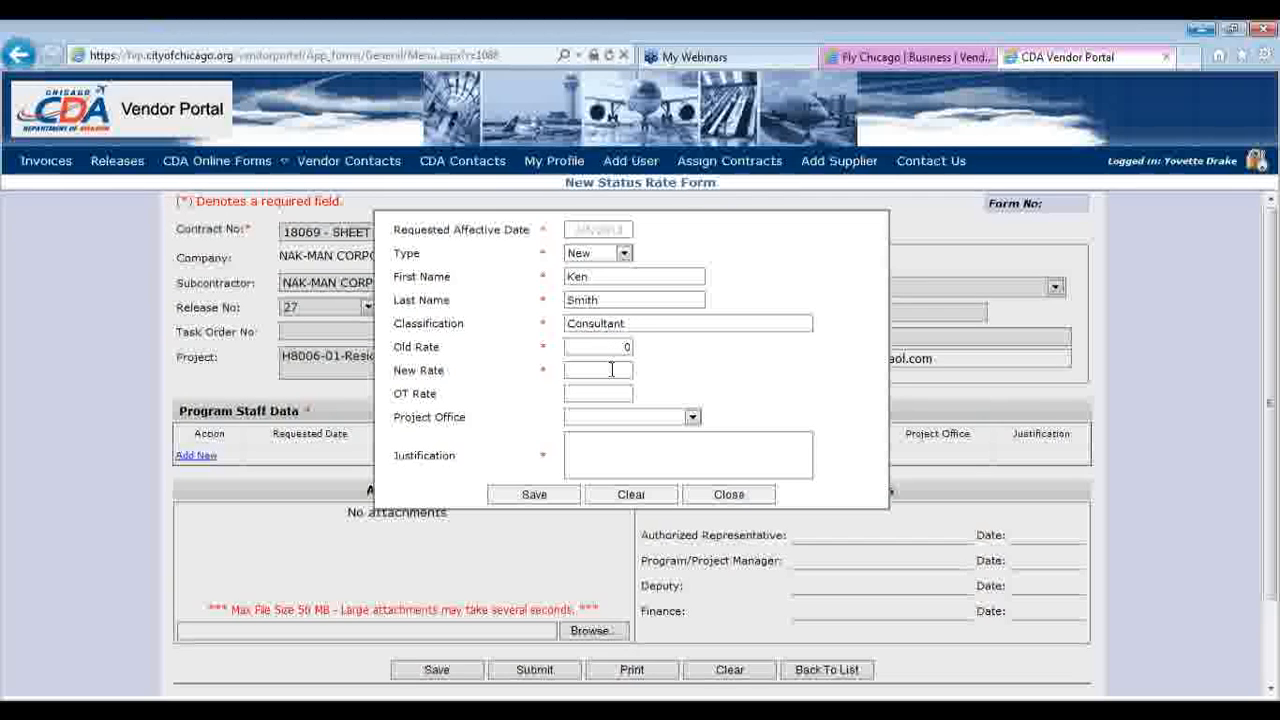
{"action": "left_click", "coordinate": [612, 370]}
{"action": "left_click", "coordinate": [625, 418]}
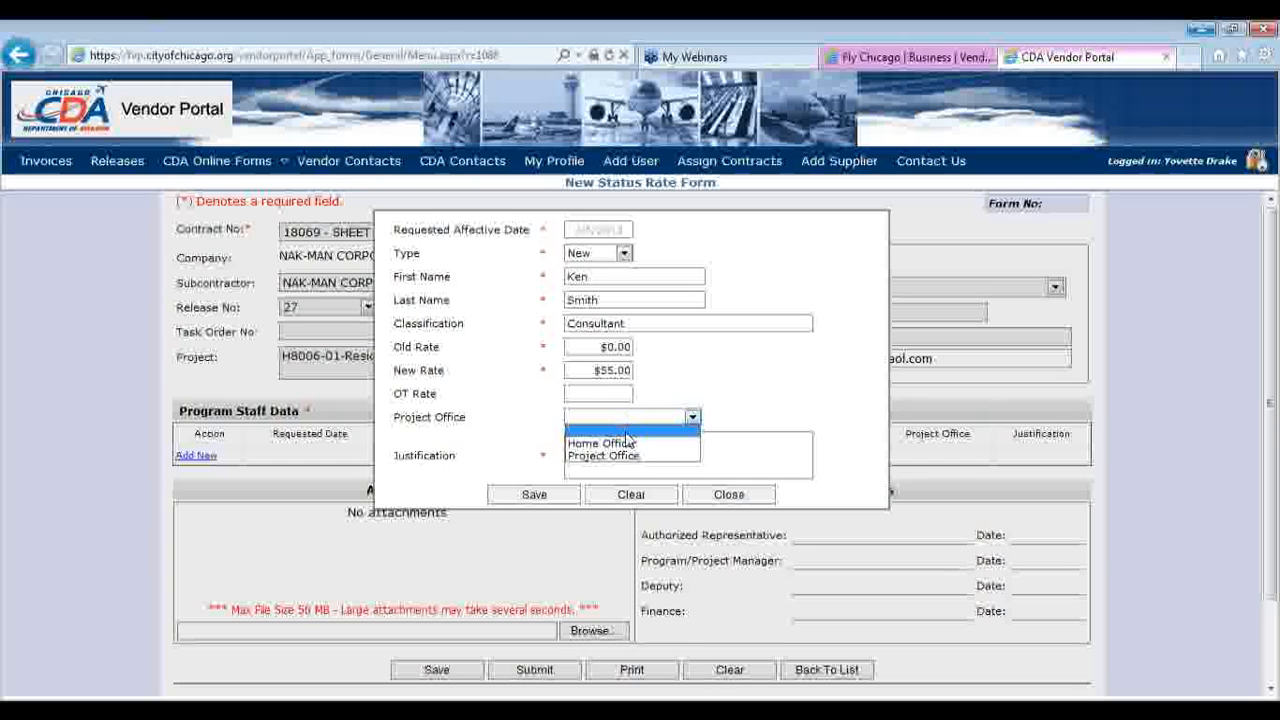
{"action": "left_click", "coordinate": [627, 455]}
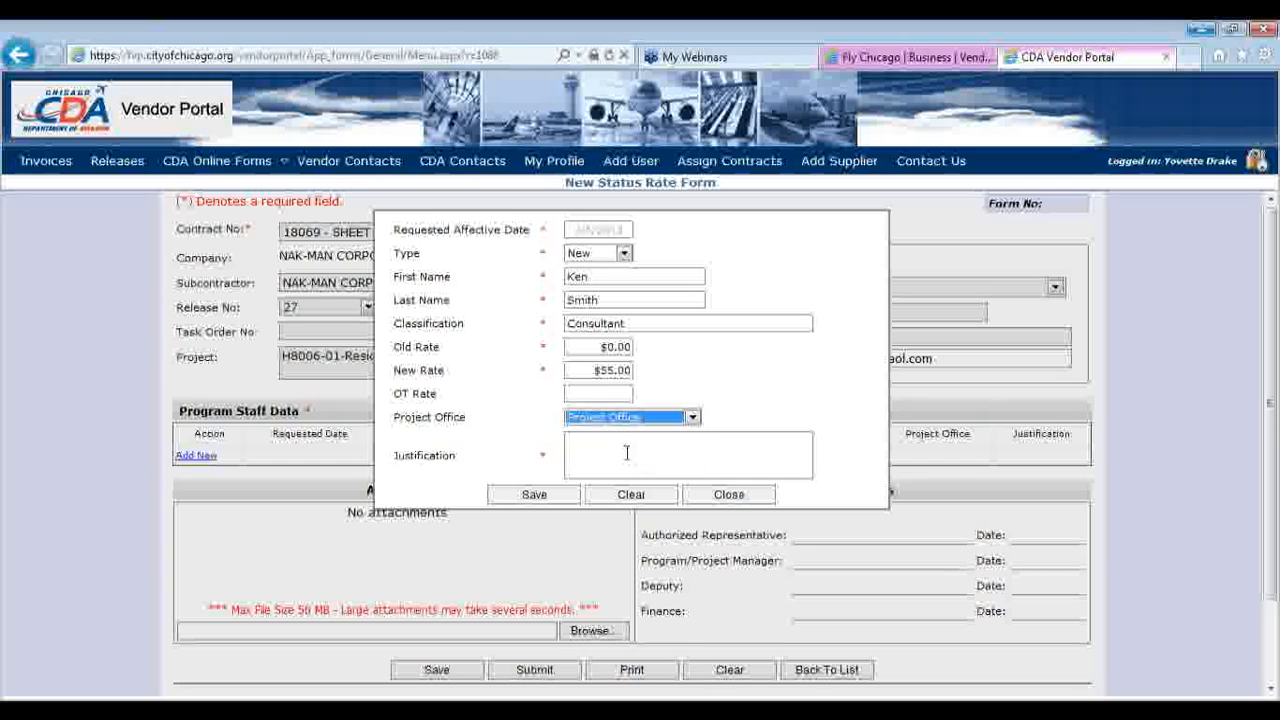
{"action": "left_click", "coordinate": [627, 453]}
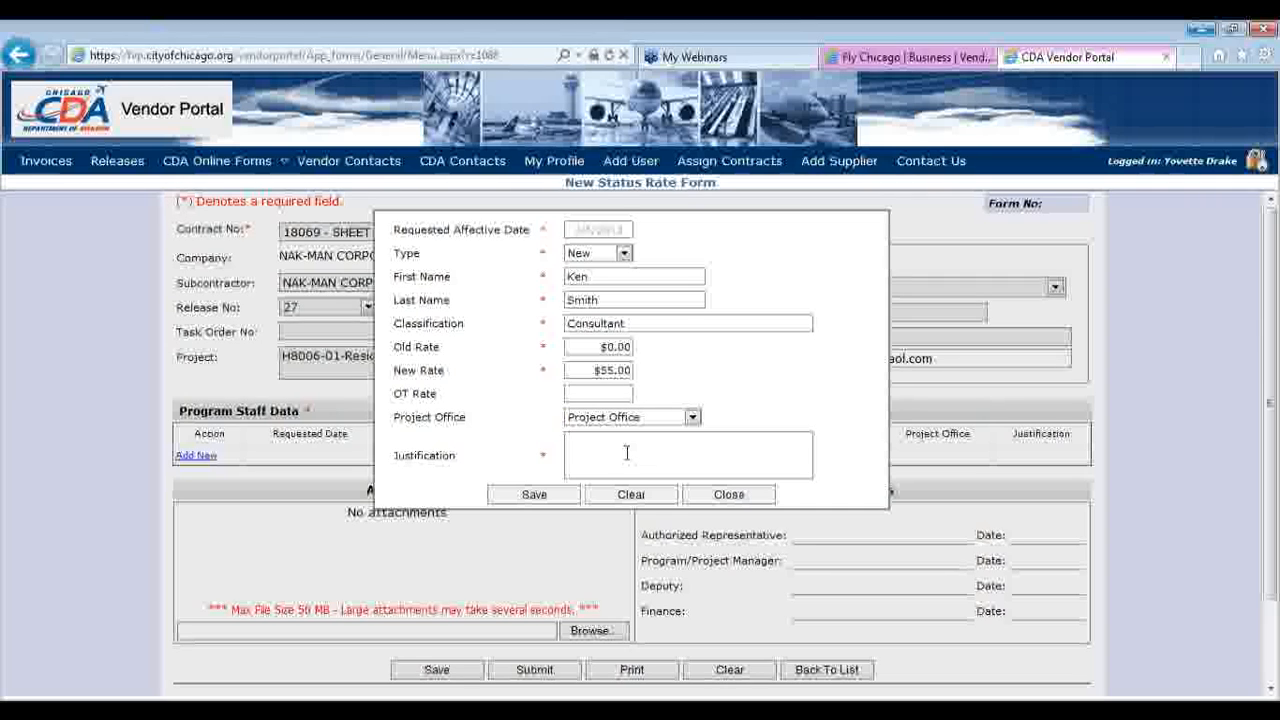
{"action": "type", "text": "Change in scope"}
{"action": "left_click", "coordinate": [566, 494]}
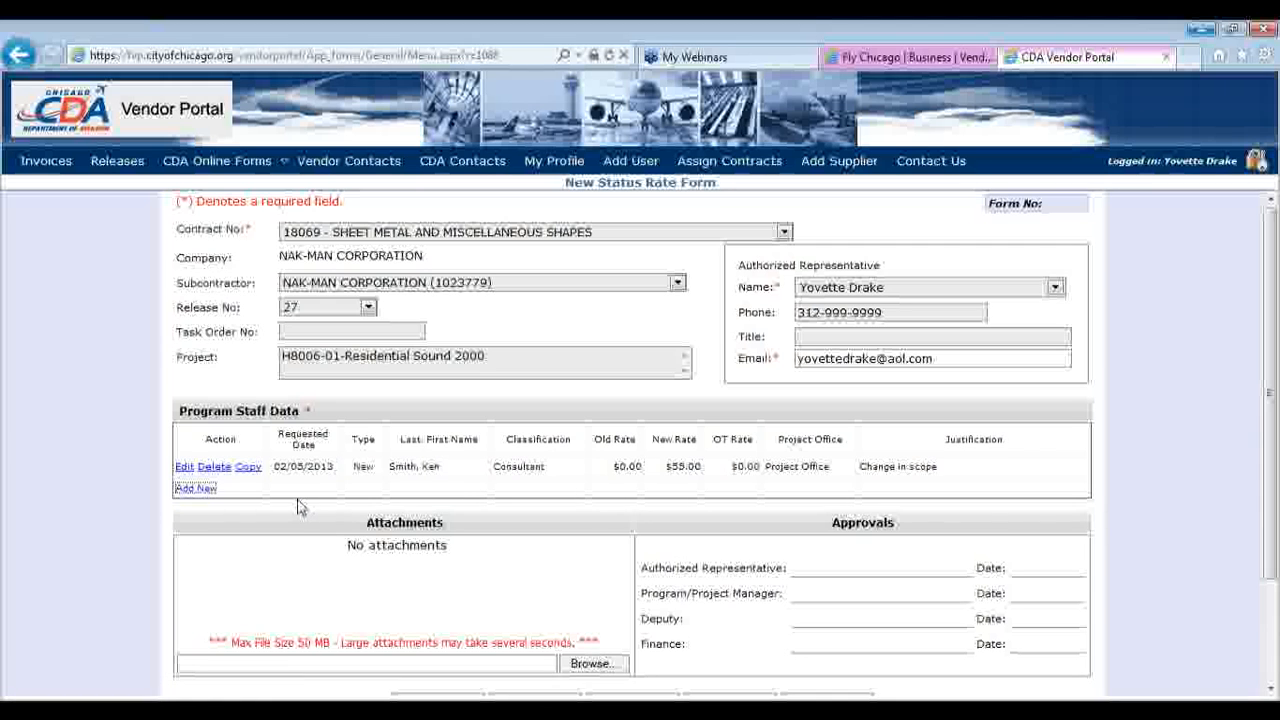
{"action": "left_click", "coordinate": [199, 489]}
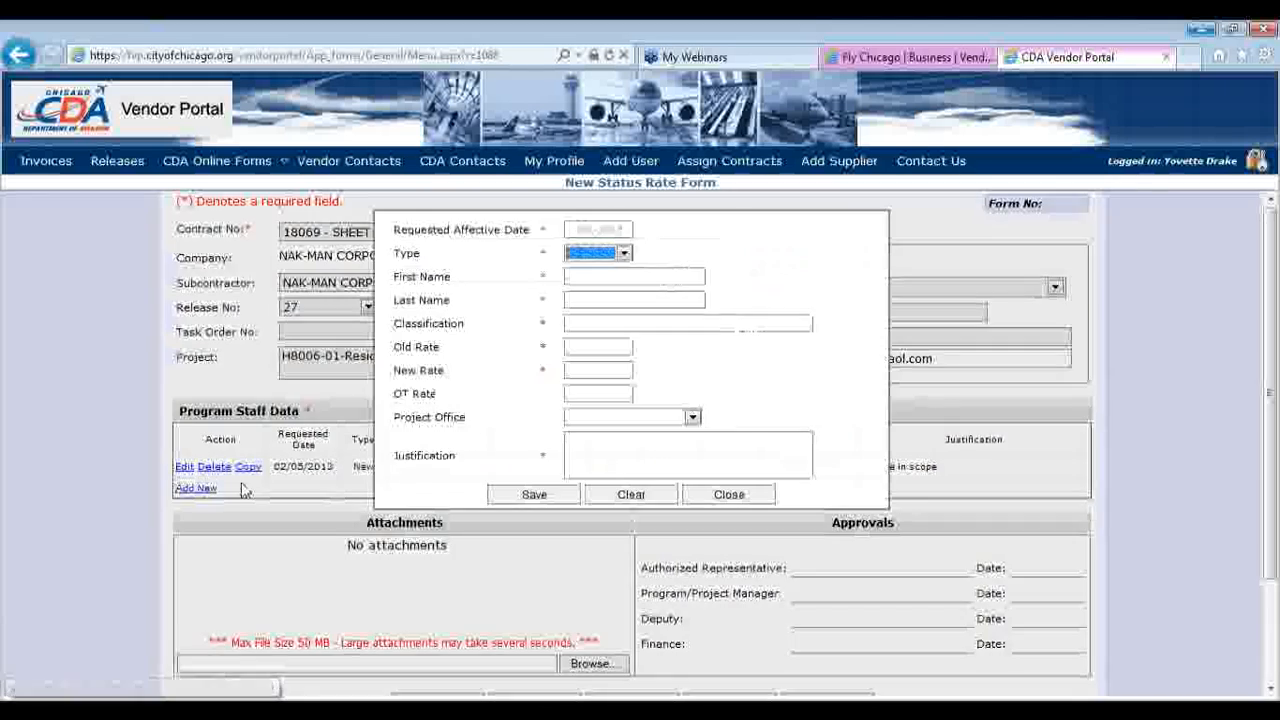
{"action": "left_click", "coordinate": [621, 256]}
{"action": "left_click", "coordinate": [600, 291]}
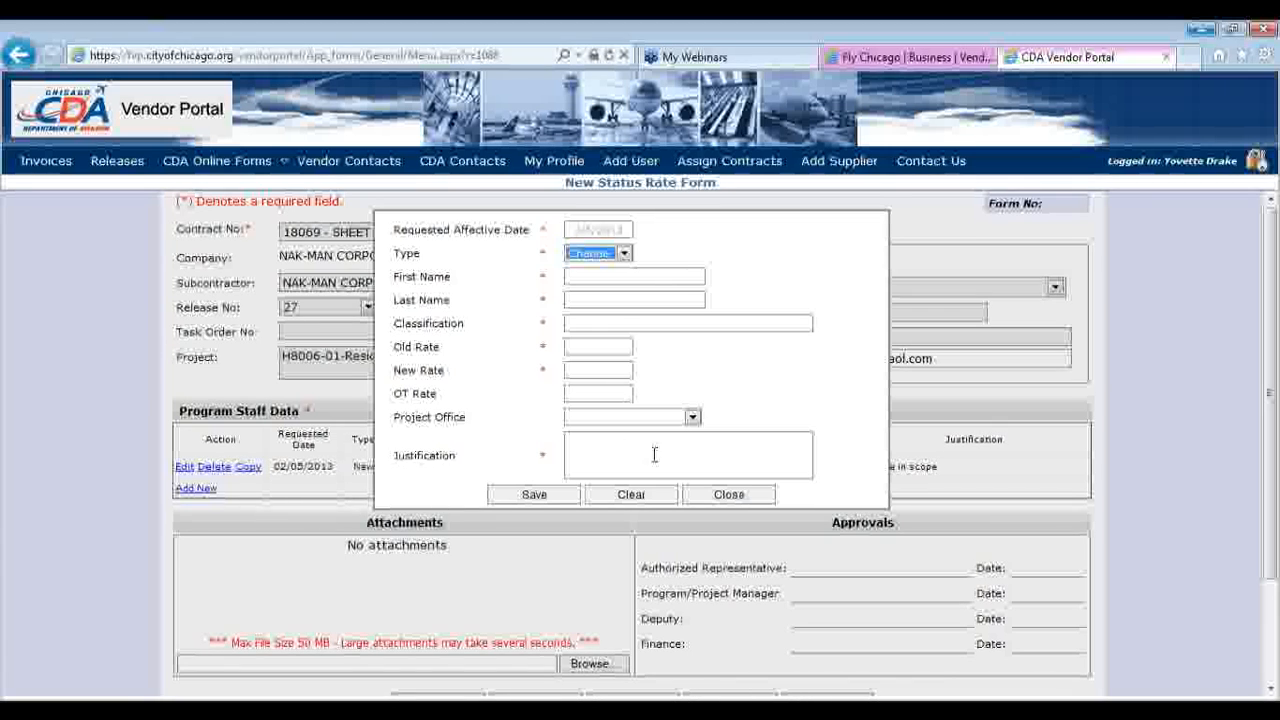
{"action": "left_click", "coordinate": [730, 497]}
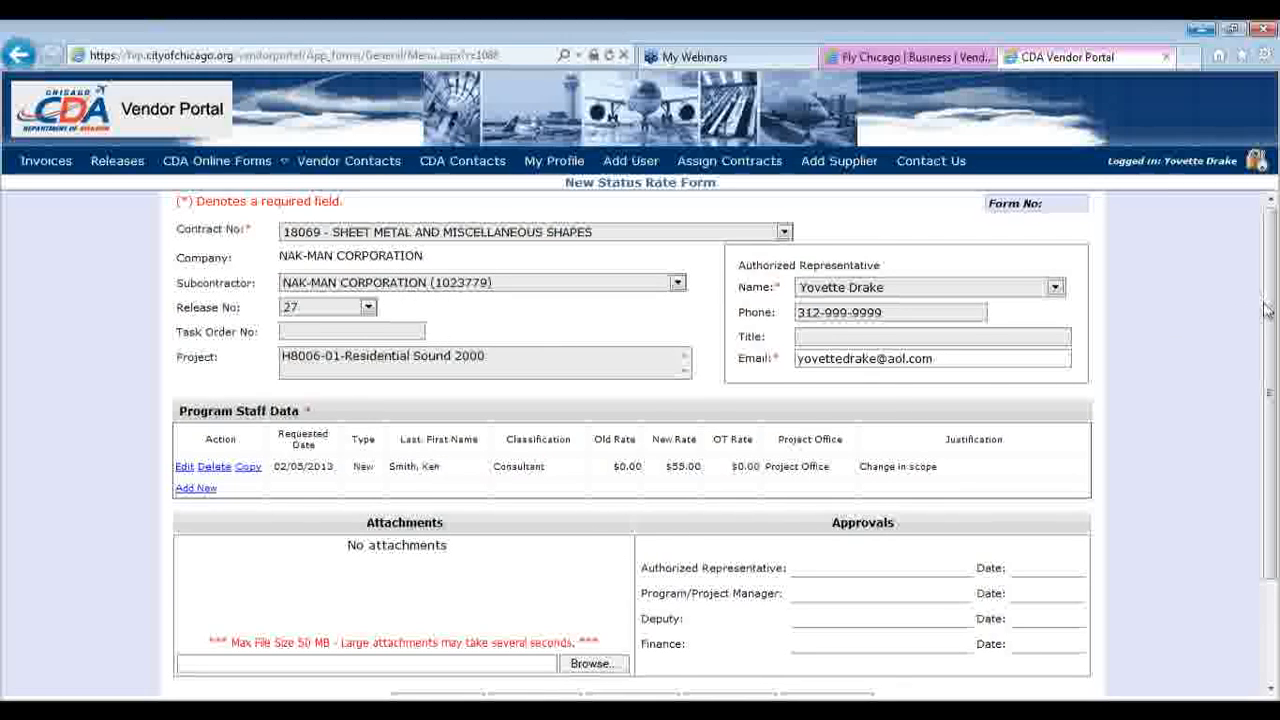
Submit the status rate form to CDA, confirm, and dismiss the missing-resumes error
{"action": "left_click_drag", "start_coordinate": [1270, 330], "coordinate": [1273, 356]}
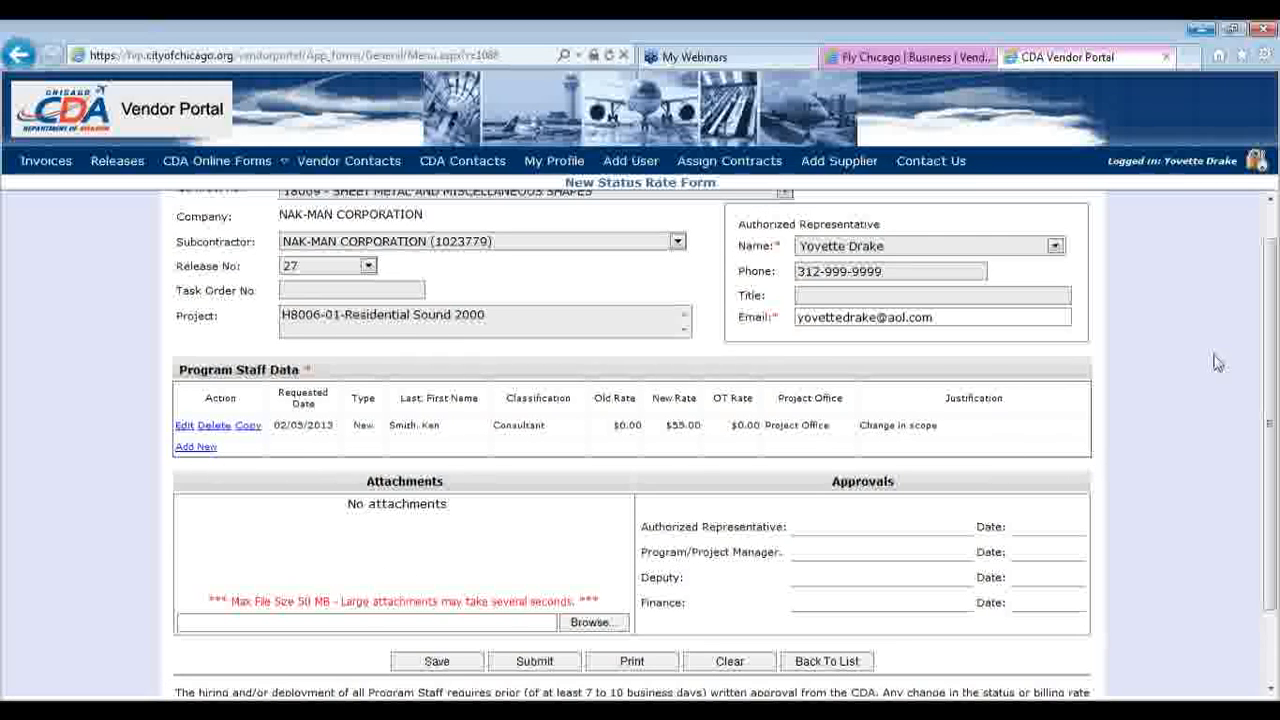
{"action": "left_click_drag", "start_coordinate": [1268, 364], "coordinate": [1268, 428]}
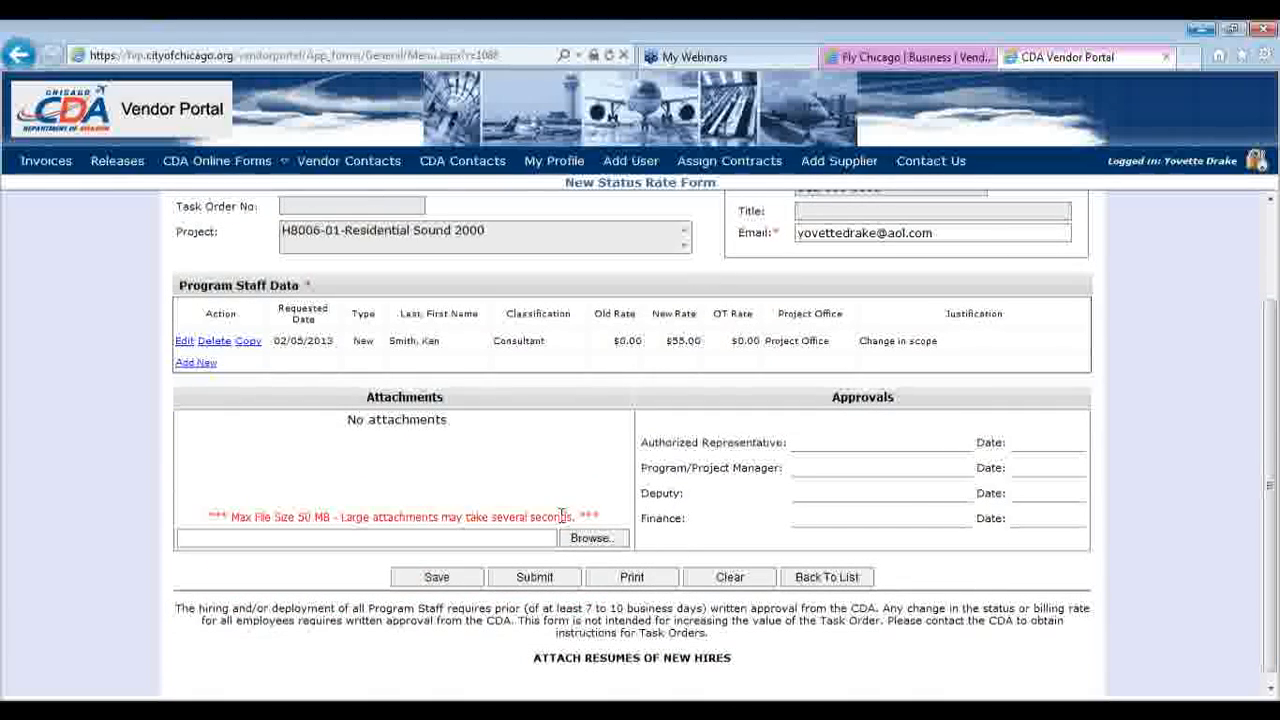
{"action": "left_click_drag", "start_coordinate": [1274, 398], "coordinate": [1274, 452]}
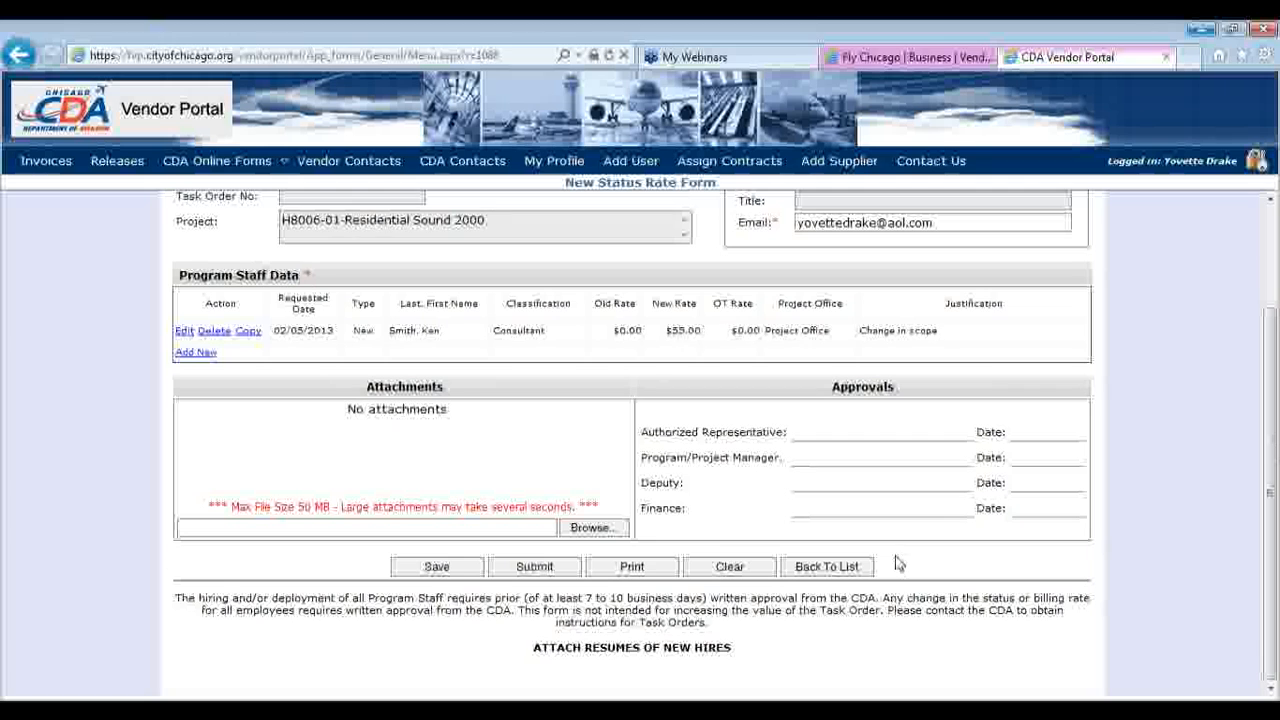
{"action": "left_click", "coordinate": [538, 567]}
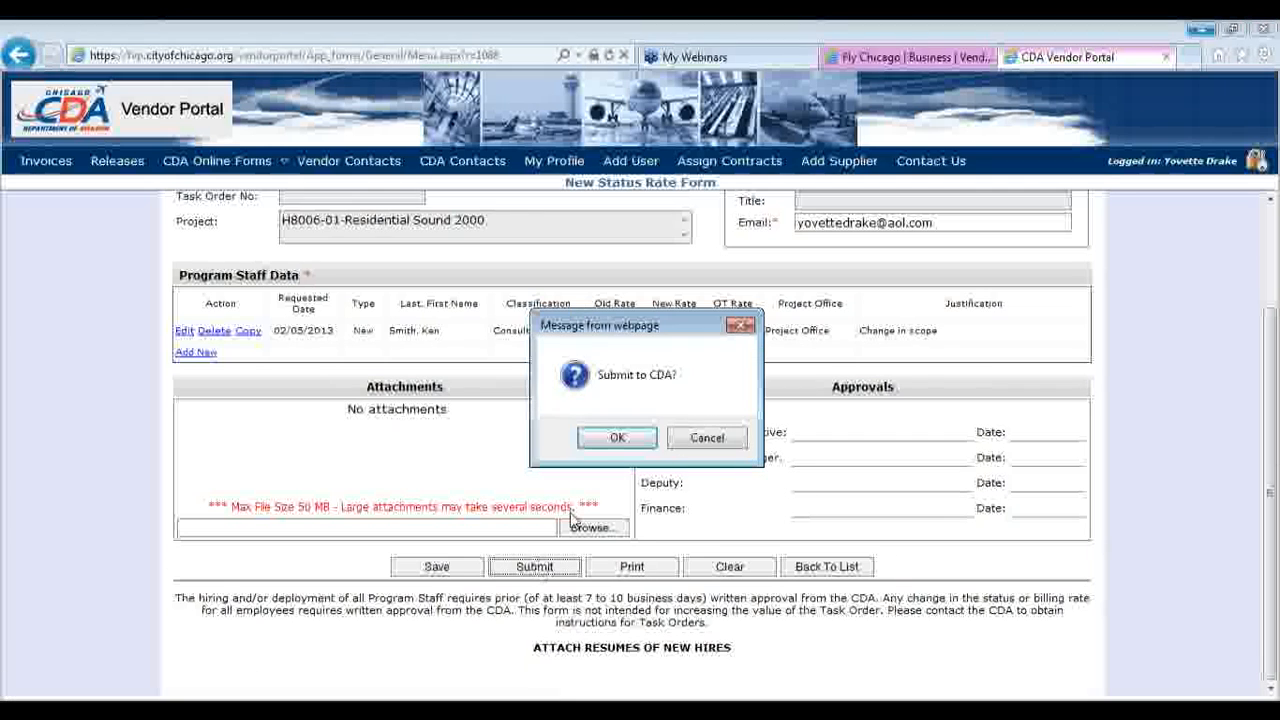
{"action": "left_click", "coordinate": [638, 440]}
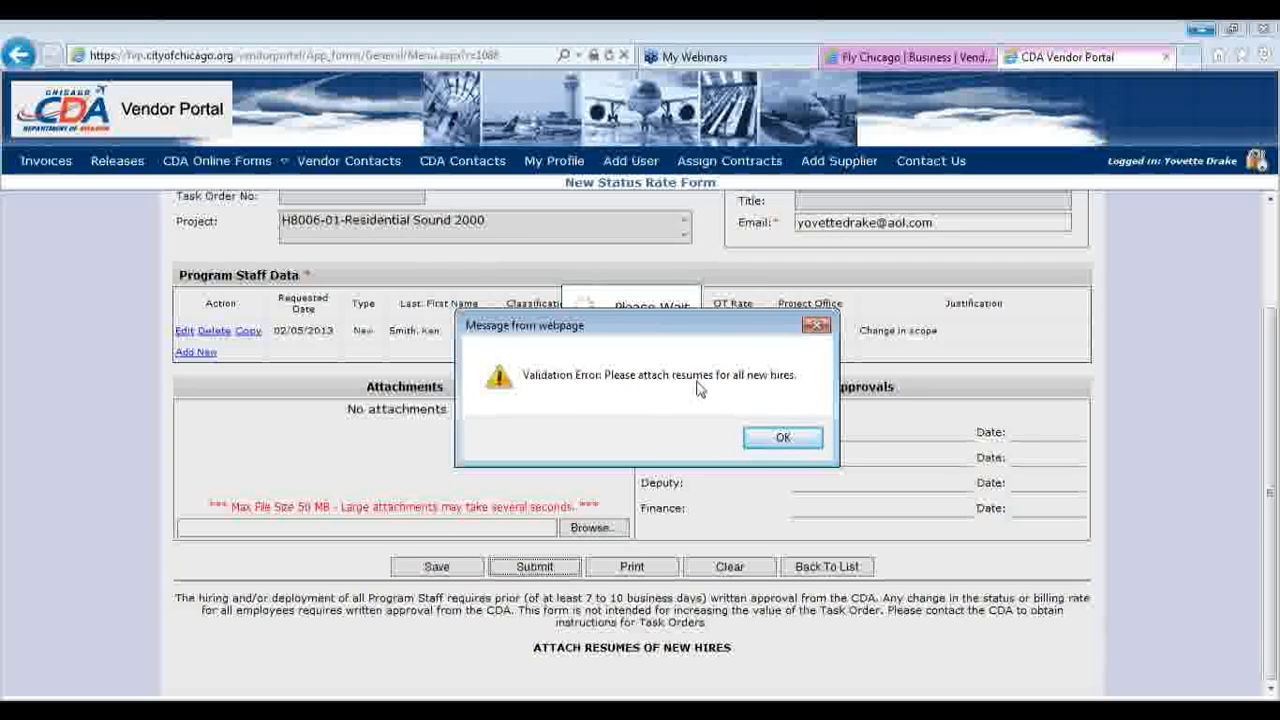
{"action": "left_click", "coordinate": [779, 436]}
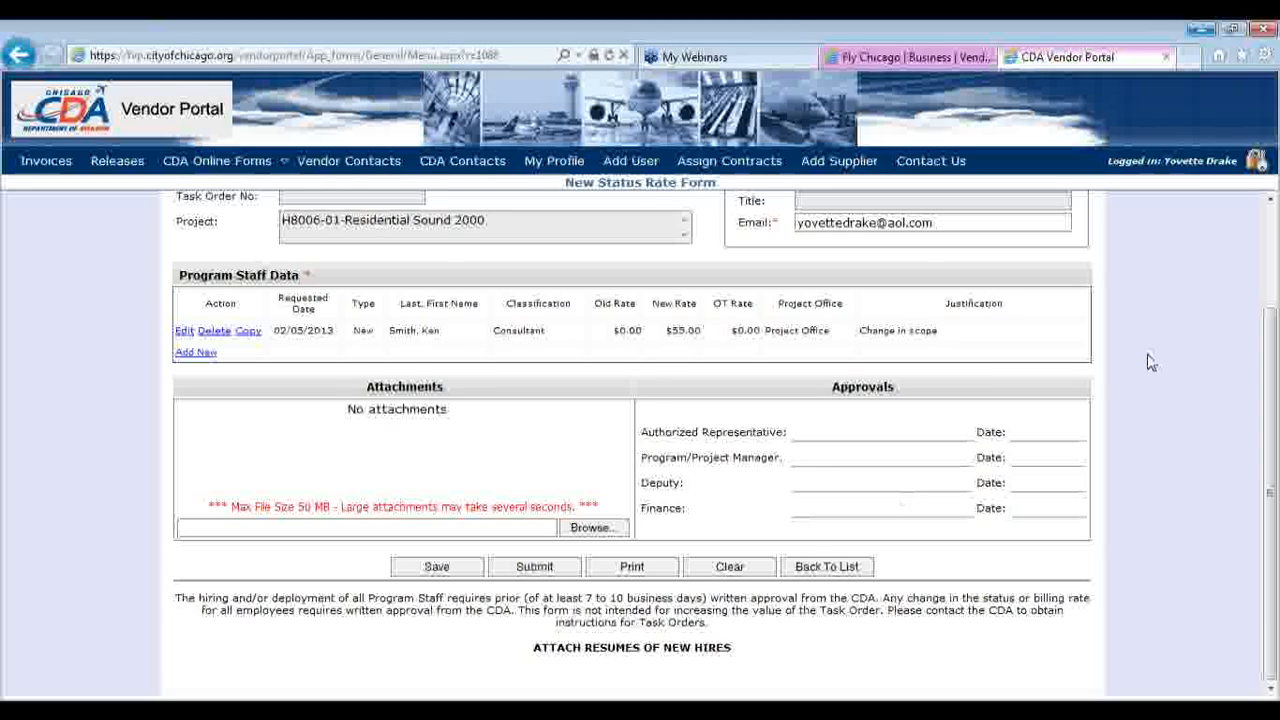
Save the status rate form with the new Consultant staff row
{"action": "left_click_drag", "start_coordinate": [1270, 372], "coordinate": [1272, 301]}
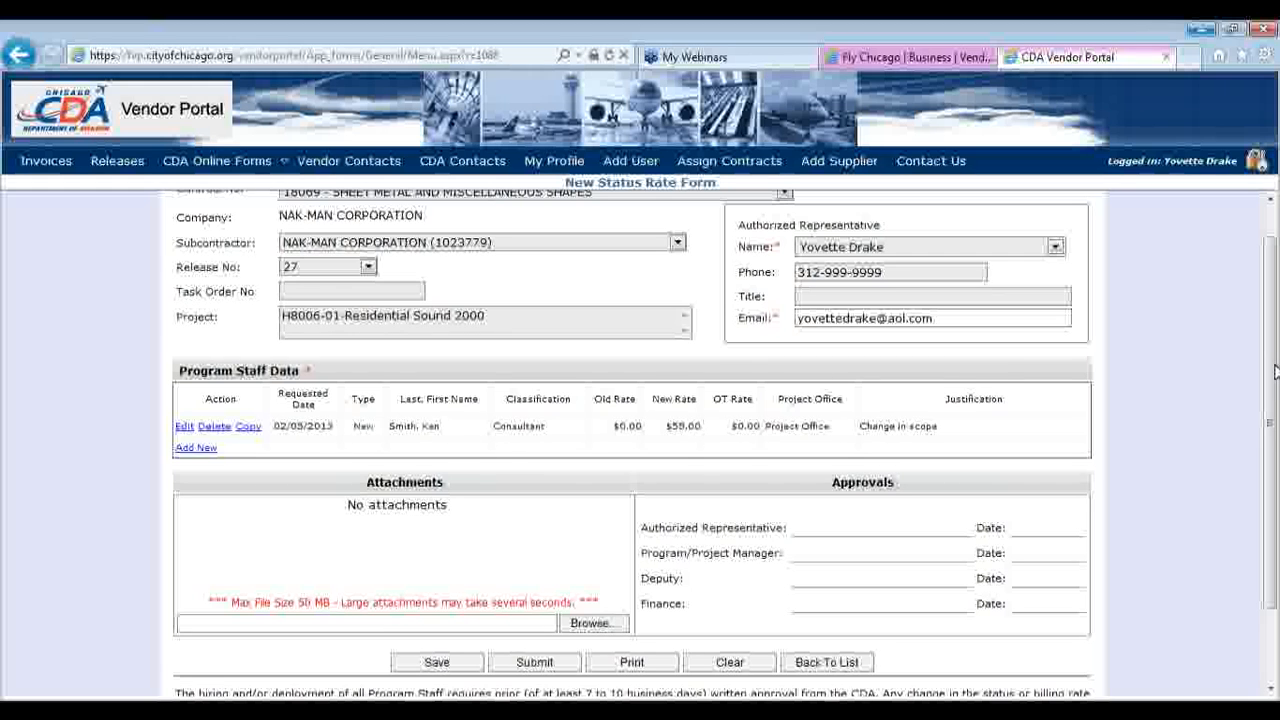
{"action": "left_click_drag", "start_coordinate": [1275, 371], "coordinate": [1275, 352]}
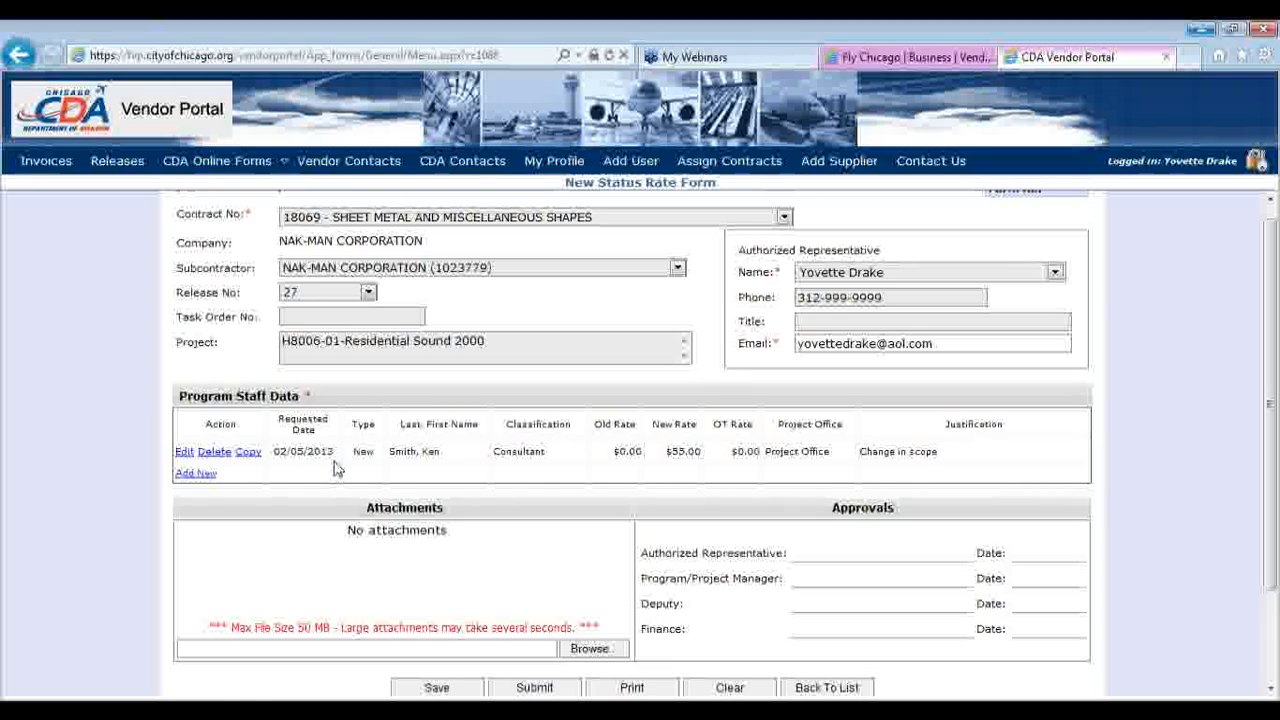
{"action": "left_click_drag", "start_coordinate": [1268, 360], "coordinate": [1268, 436]}
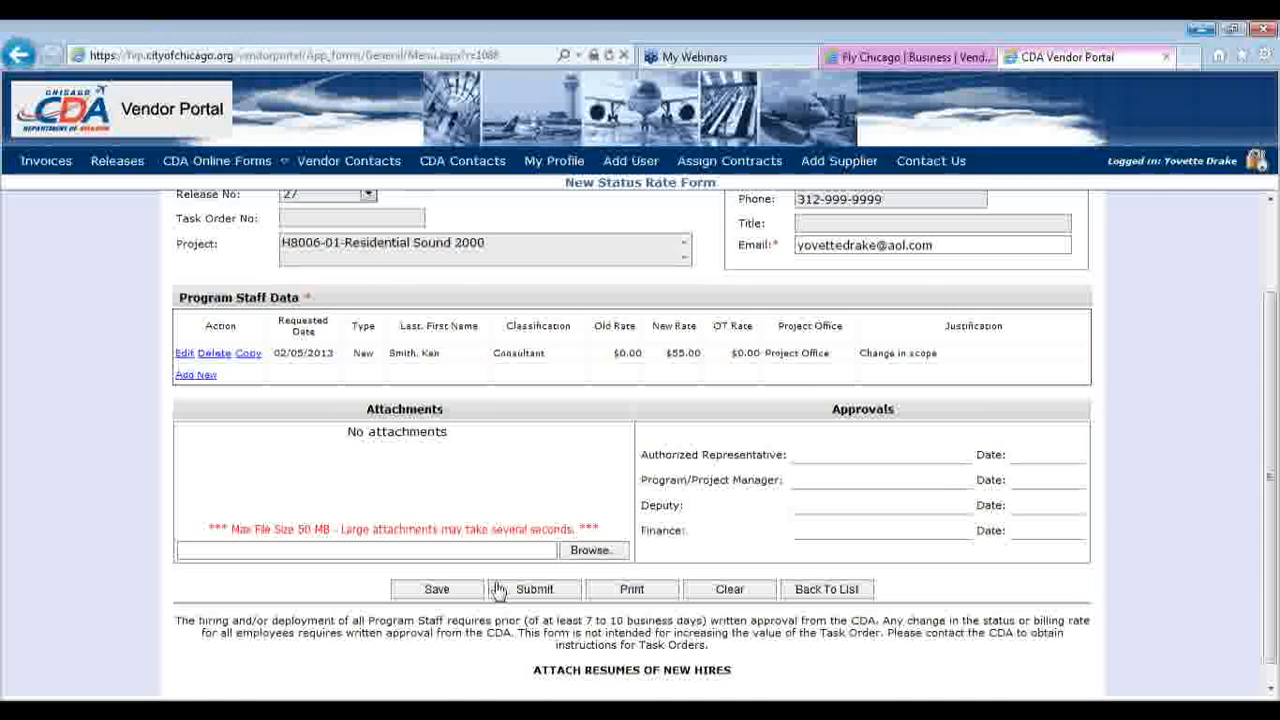
{"action": "left_click", "coordinate": [455, 590]}
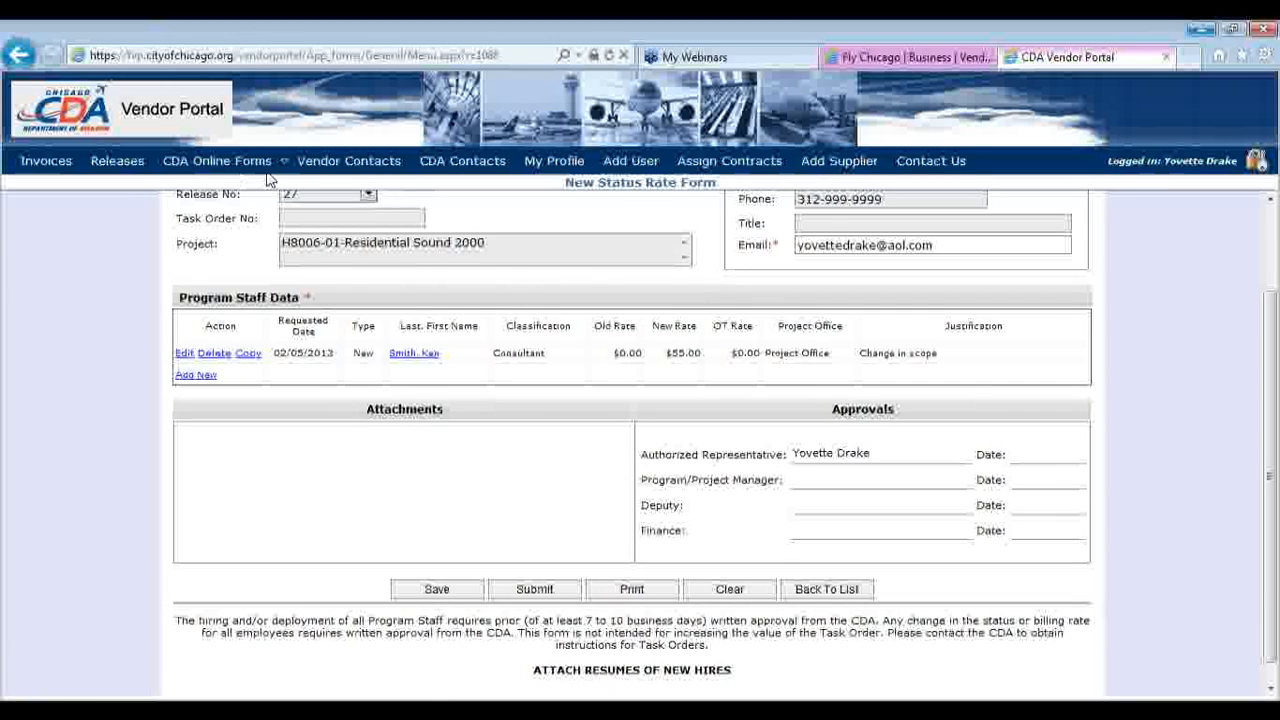
{"action": "mouse_move", "coordinate": [210, 159]}
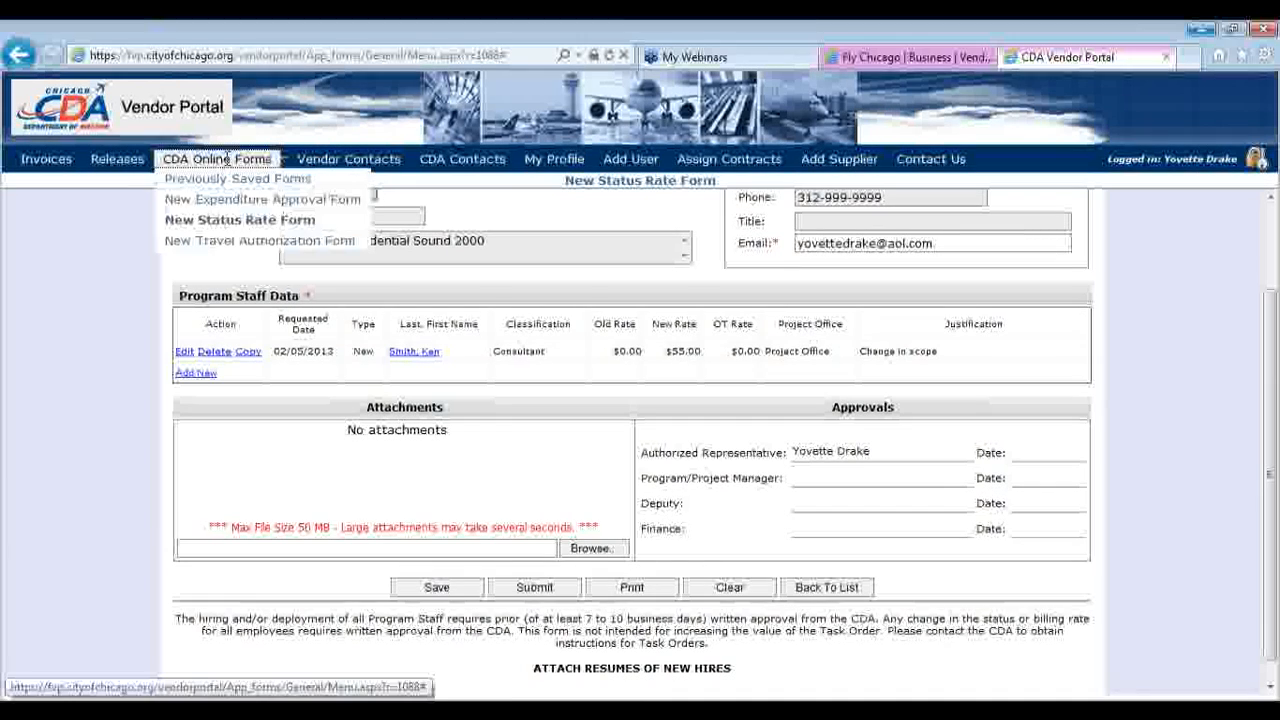
Create a Travel Authorization Form for contract 7738, release 217, with the authorized representative selected
{"action": "left_click", "coordinate": [233, 242]}
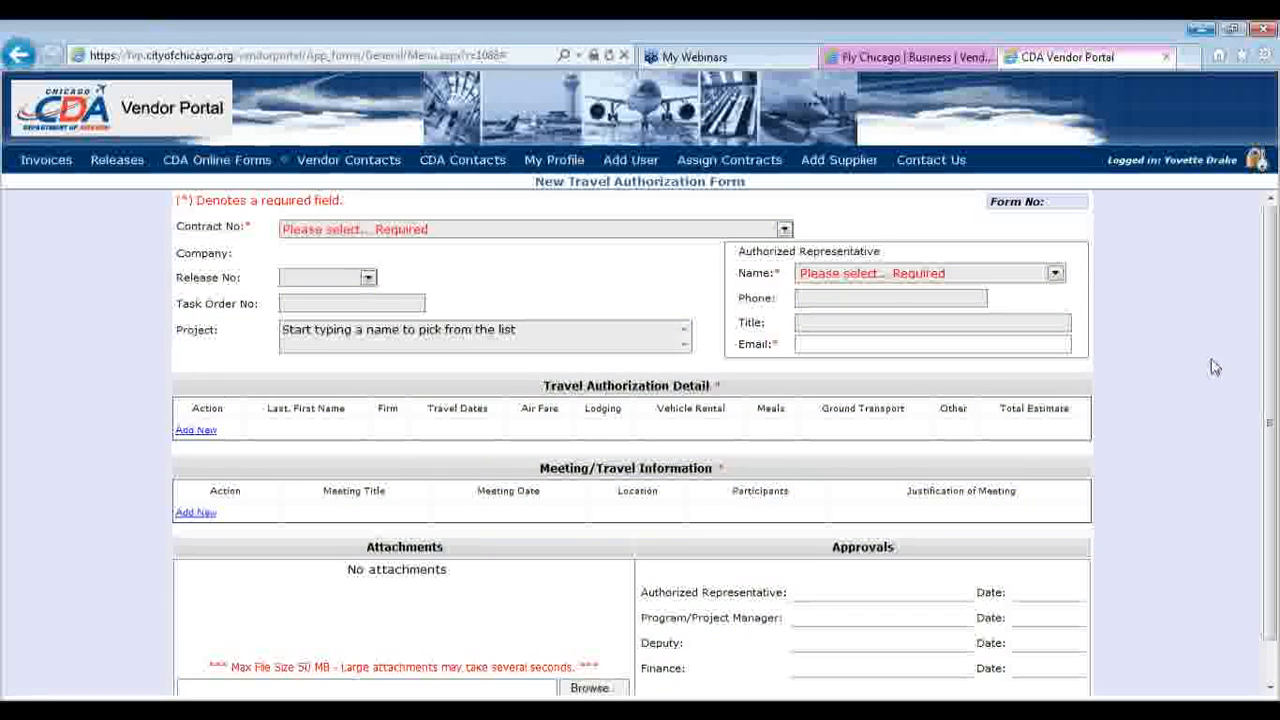
{"action": "left_click", "coordinate": [785, 230]}
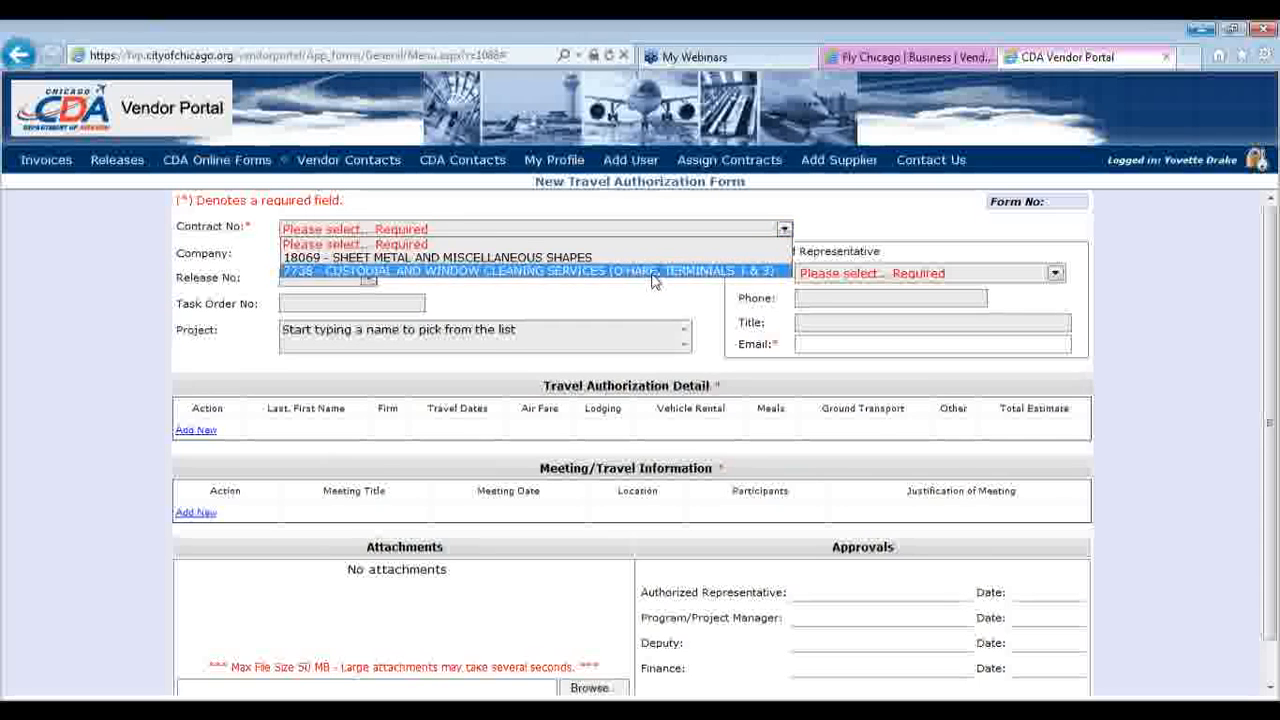
{"action": "left_click", "coordinate": [343, 272]}
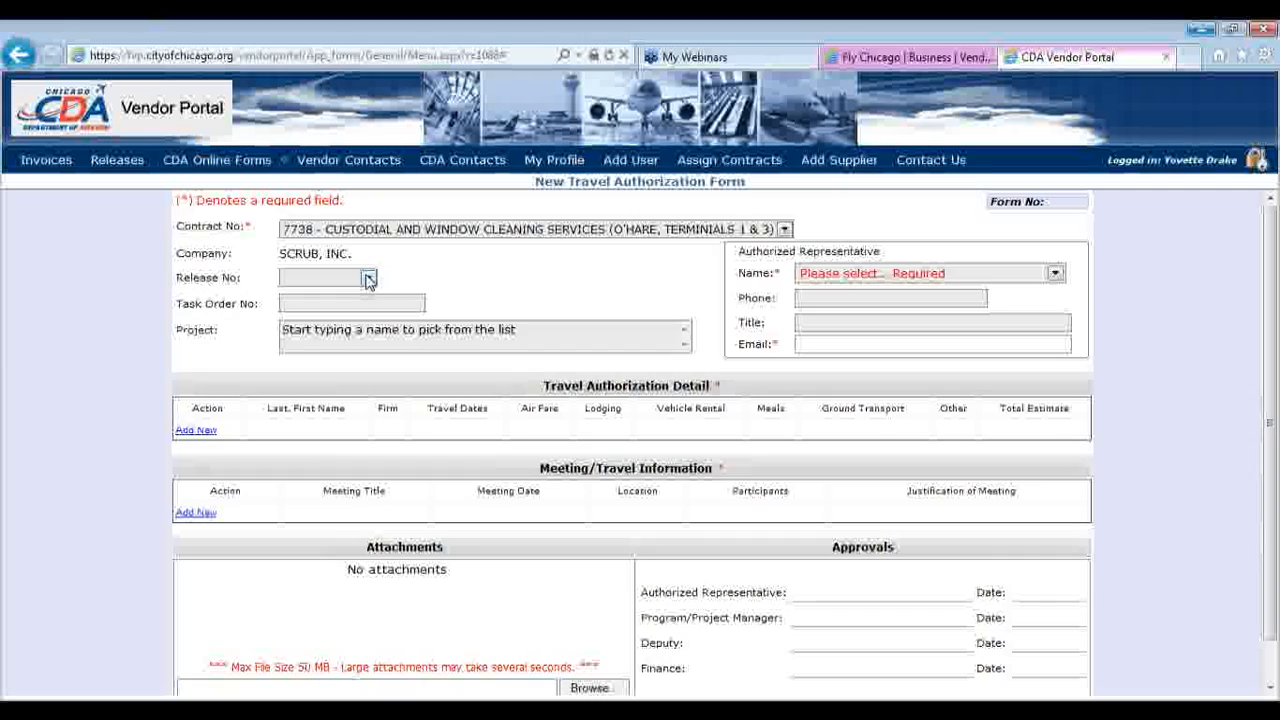
{"action": "left_click", "coordinate": [368, 279]}
{"action": "left_click", "coordinate": [320, 345]}
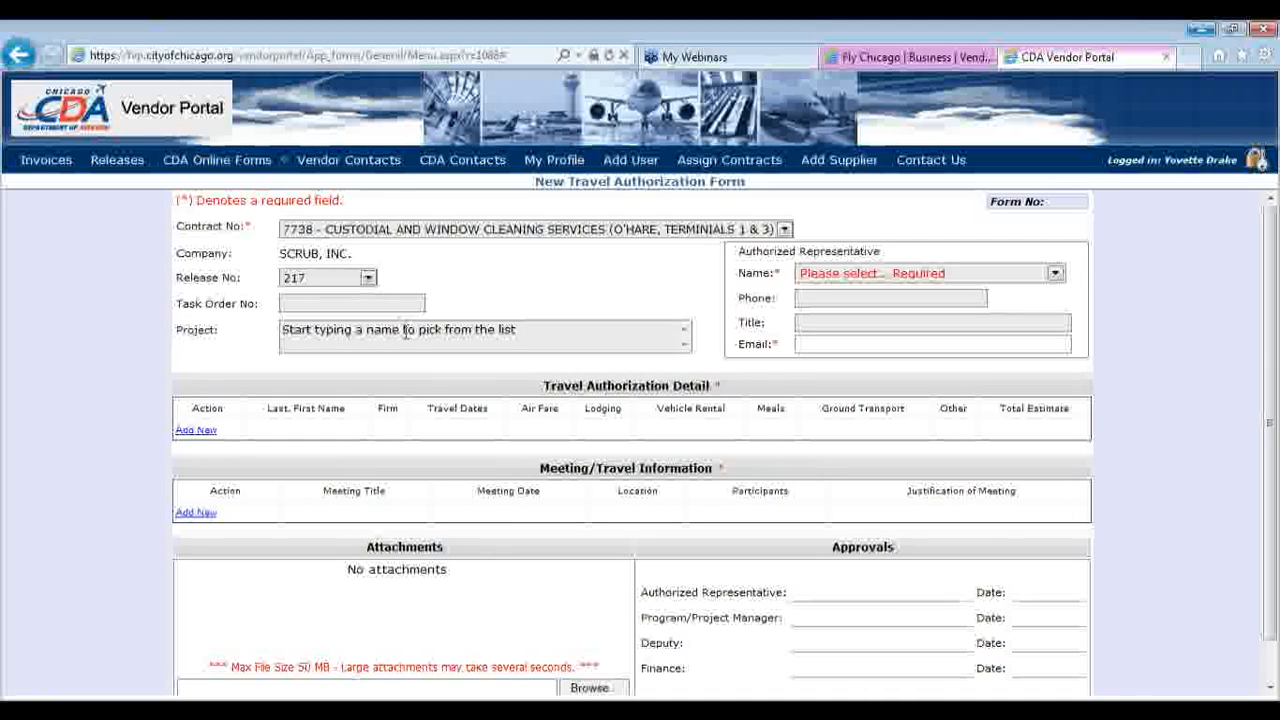
{"action": "left_click", "coordinate": [810, 275]}
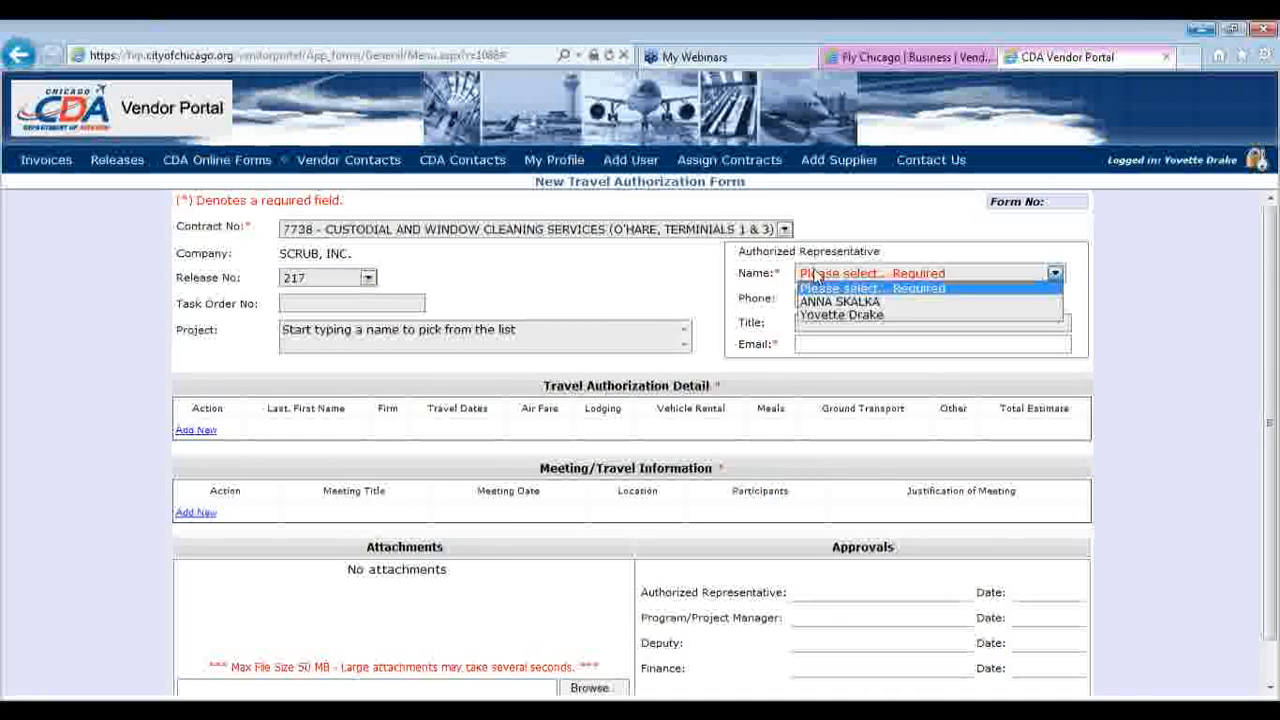
{"action": "left_click", "coordinate": [815, 314]}
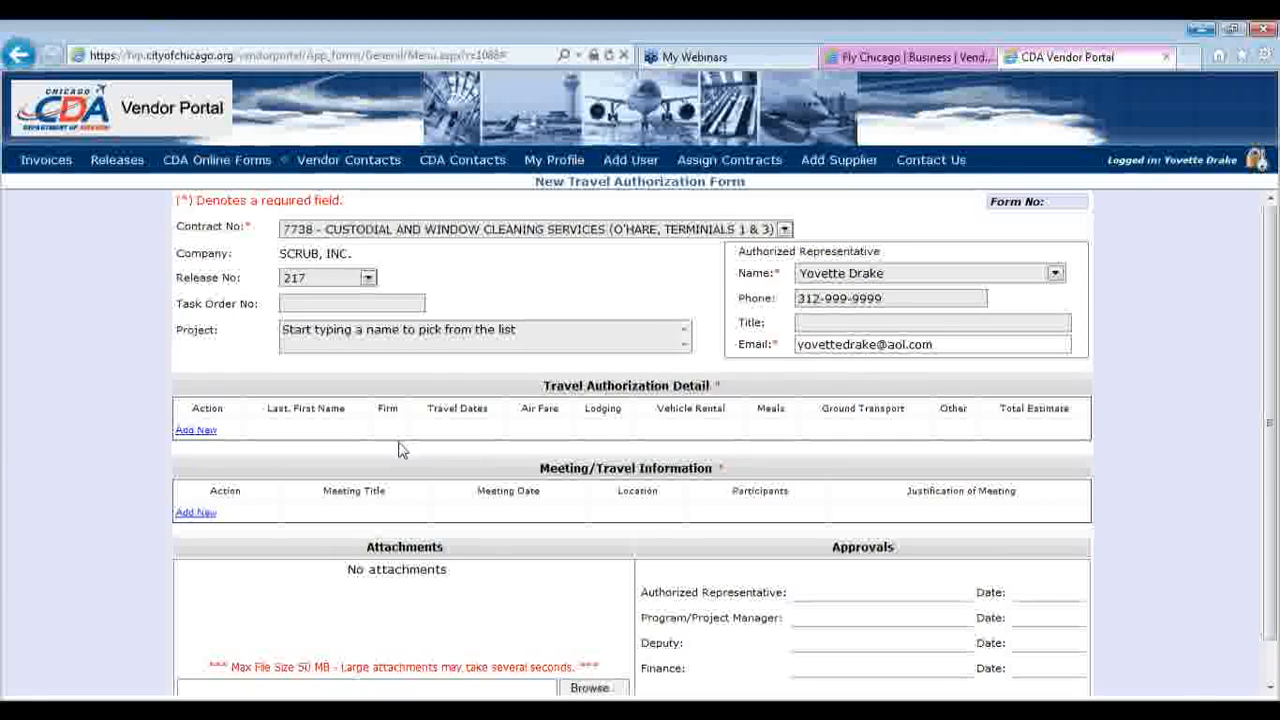
Add a traveller with their first and last name and firm RICKOVER BAND
{"action": "left_click", "coordinate": [197, 436]}
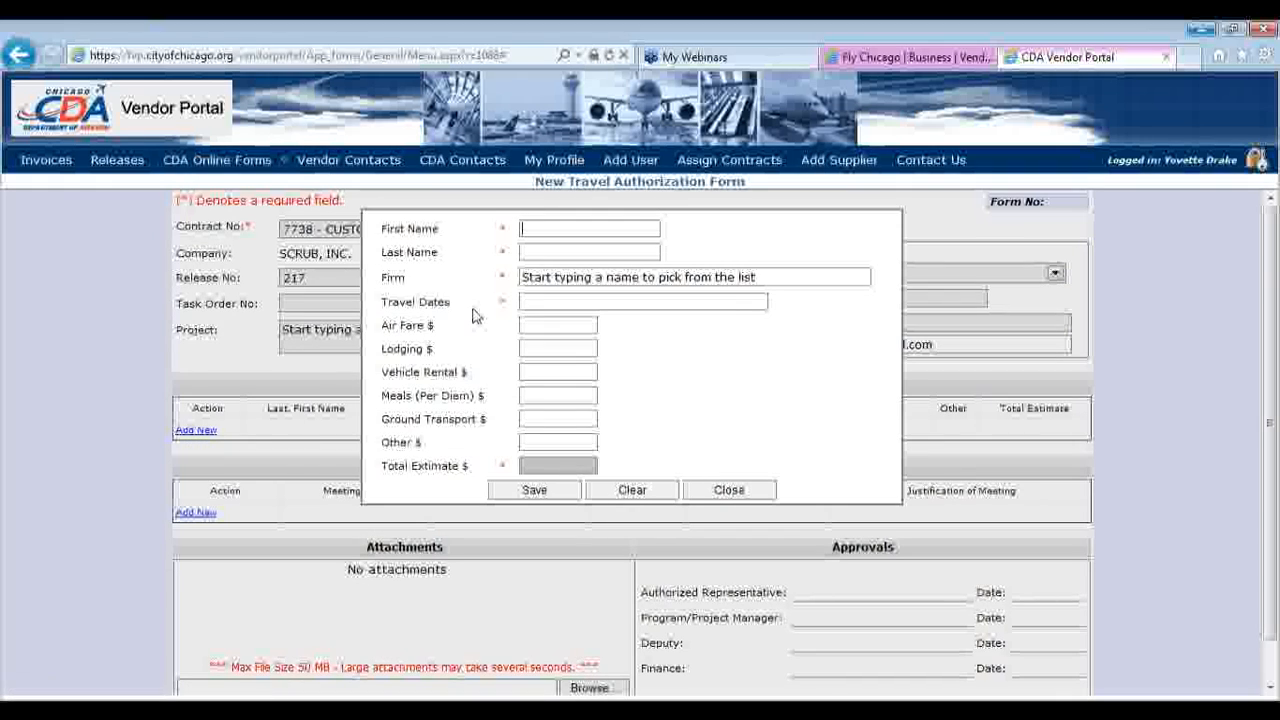
{"action": "left_click", "coordinate": [565, 253]}
{"action": "left_click", "coordinate": [565, 283]}
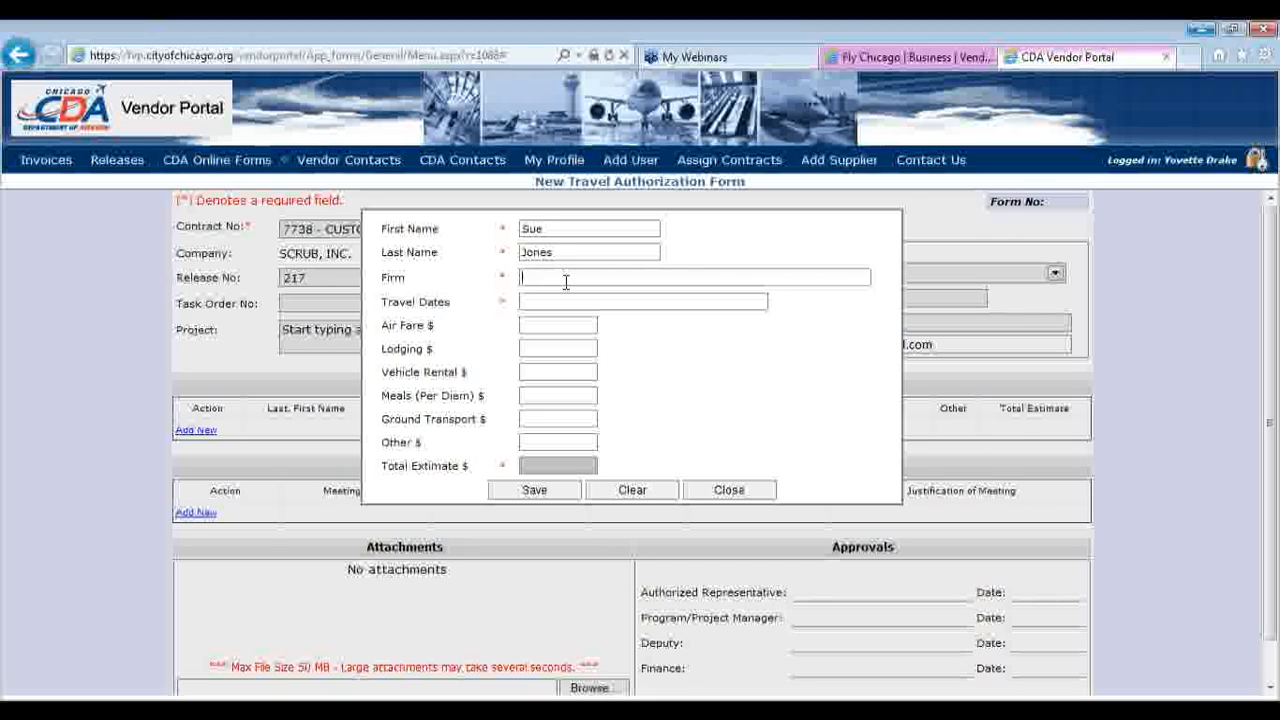
{"action": "type", "text": "r"}
{"action": "type", "text": "ic"}
{"action": "left_click", "coordinate": [564, 322]}
Enter June travel dates, $600 airfare, $250 lodging and $100 other expenses, and save the traveller
{"action": "left_click", "coordinate": [552, 302]}
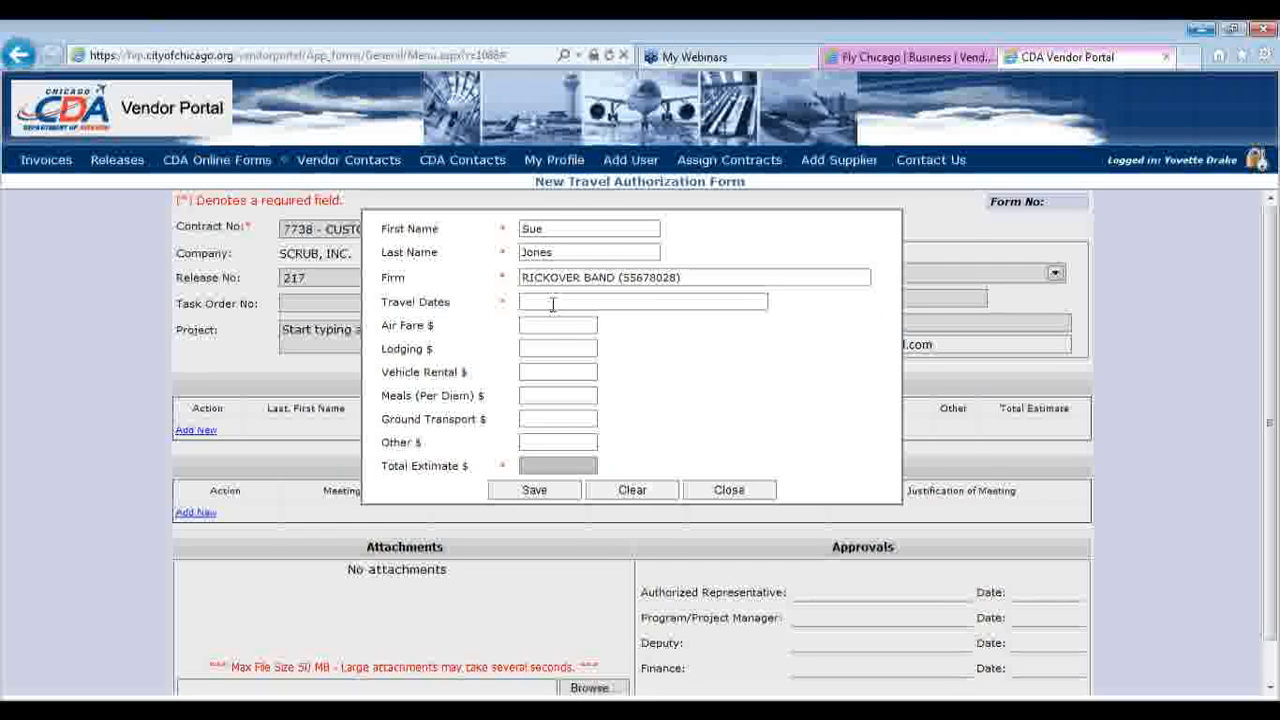
{"action": "type", "text": "June 1-2, 2013"}
{"action": "left_click", "coordinate": [550, 323]}
{"action": "type", "text": "600"}
{"action": "left_click", "coordinate": [573, 350]}
{"action": "type", "text": "250"}
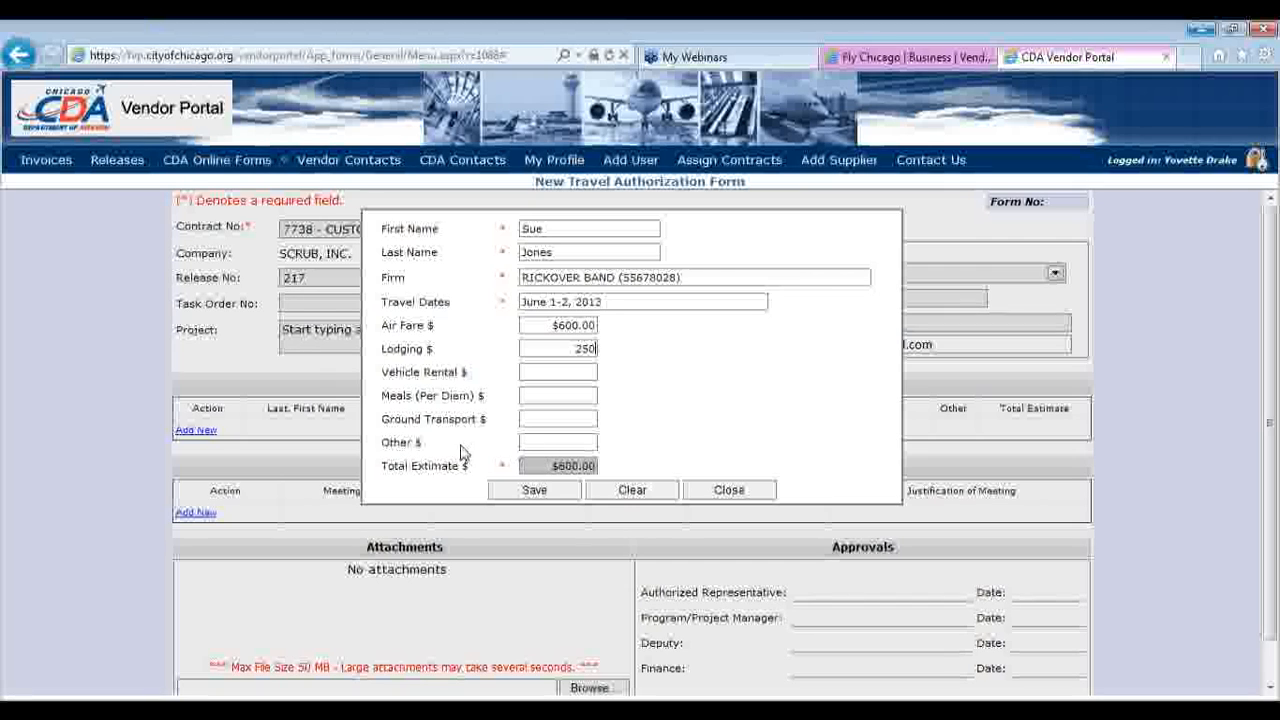
{"action": "left_click", "coordinate": [529, 442]}
{"action": "type", "text": "100"}
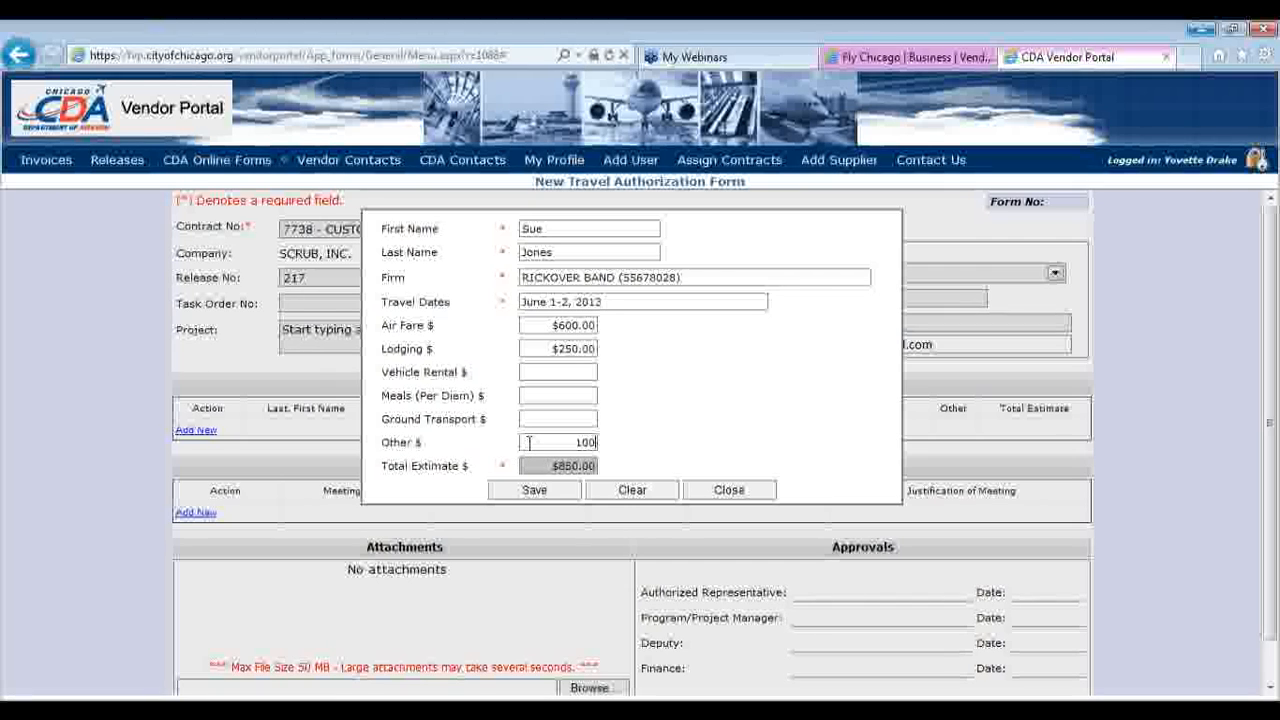
{"action": "left_click", "coordinate": [527, 496]}
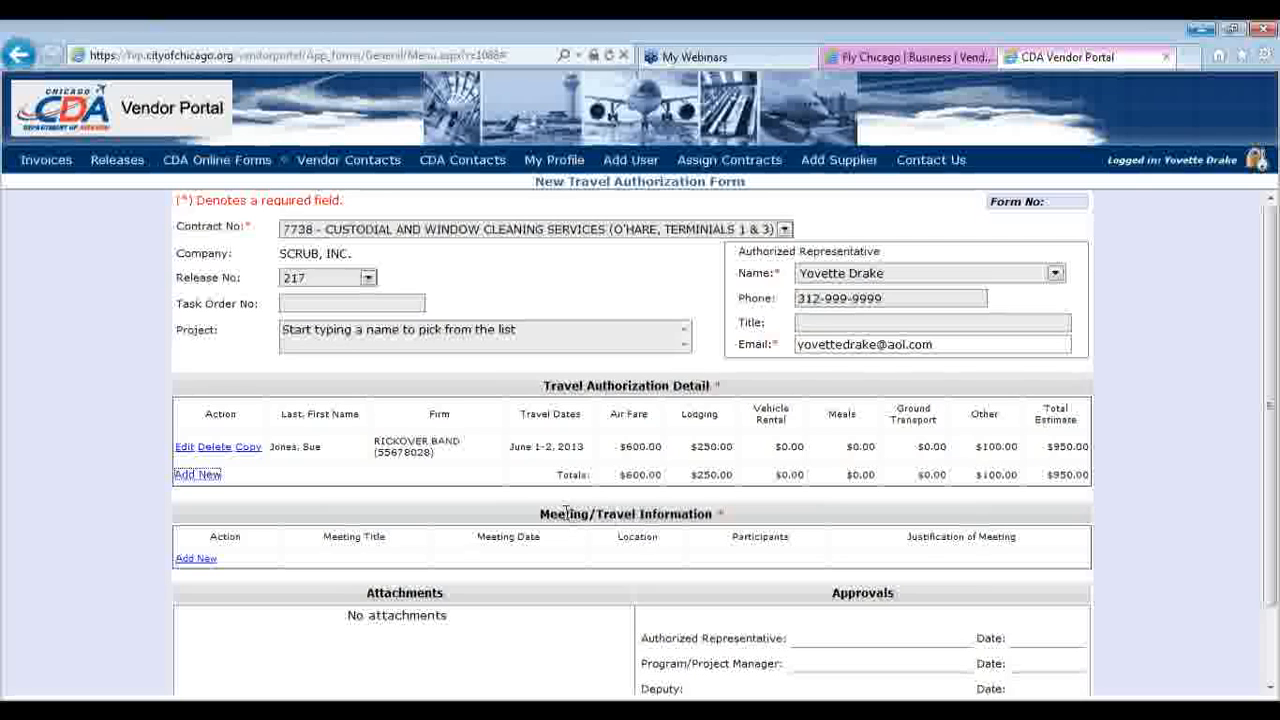
Add a meeting titled 'FAA Training' dated 6/1/2013
{"action": "left_click", "coordinate": [212, 569]}
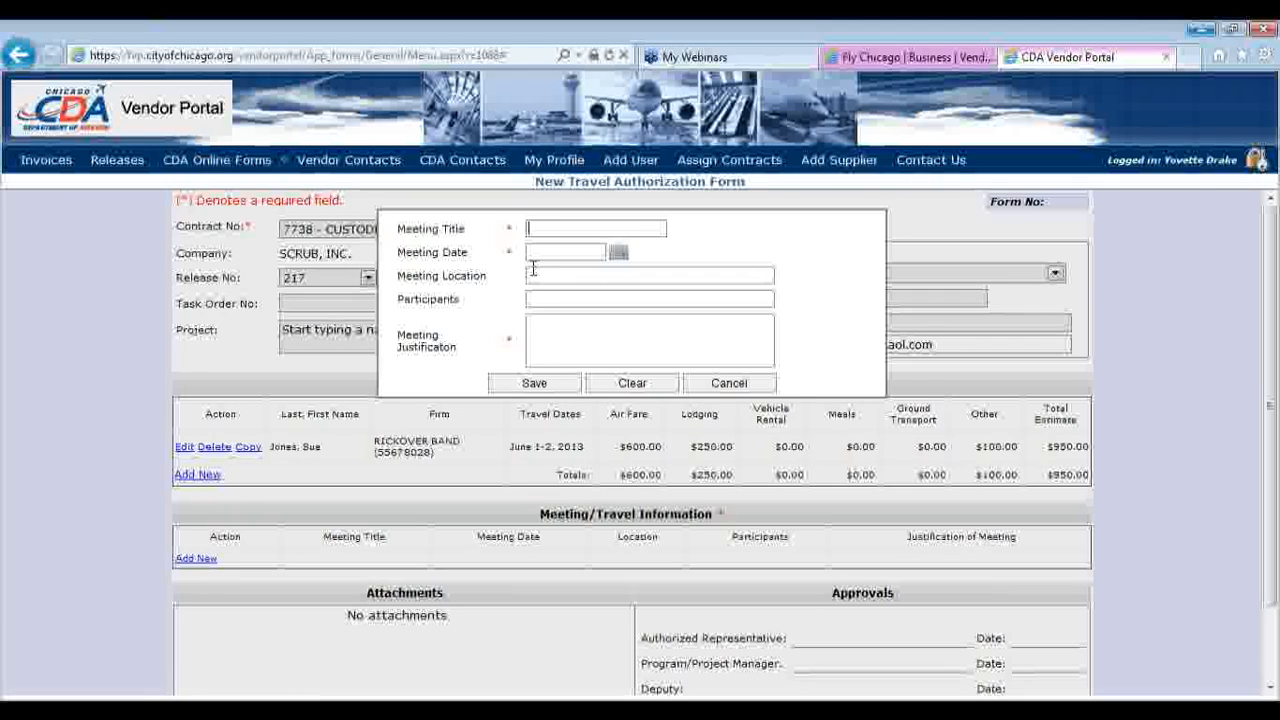
{"action": "type", "text": "FAA Training"}
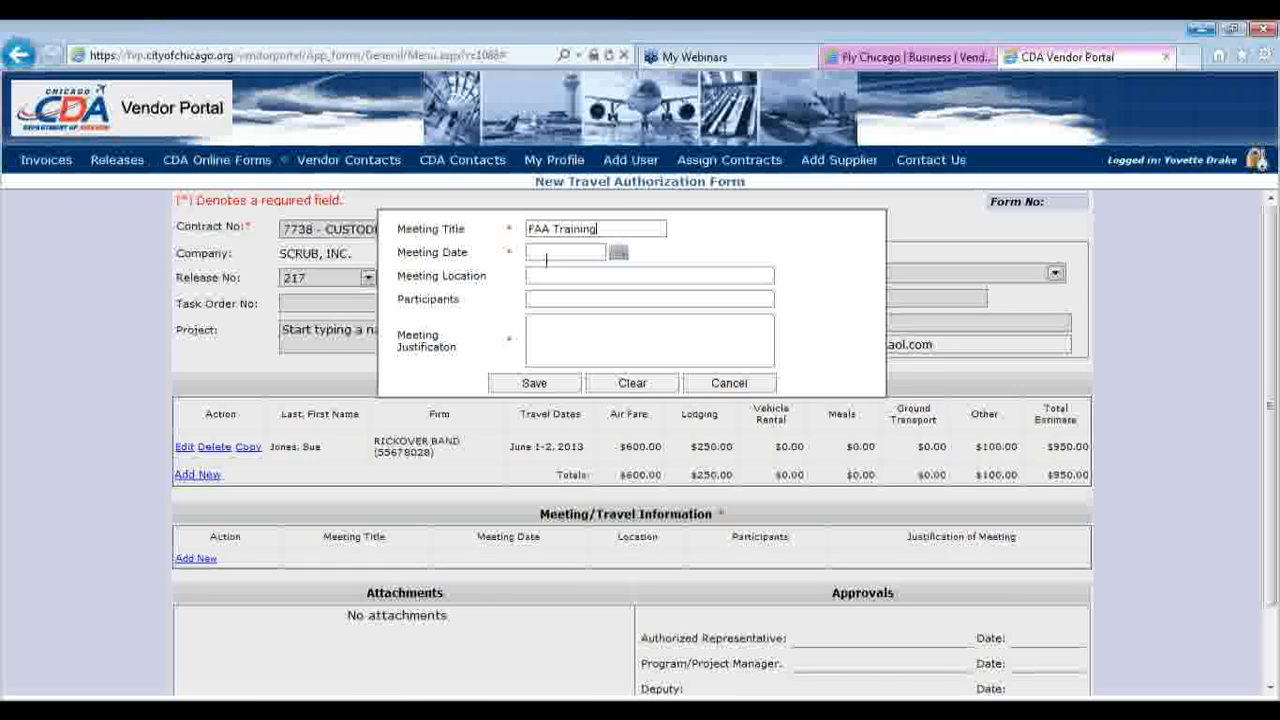
{"action": "left_click", "coordinate": [617, 255]}
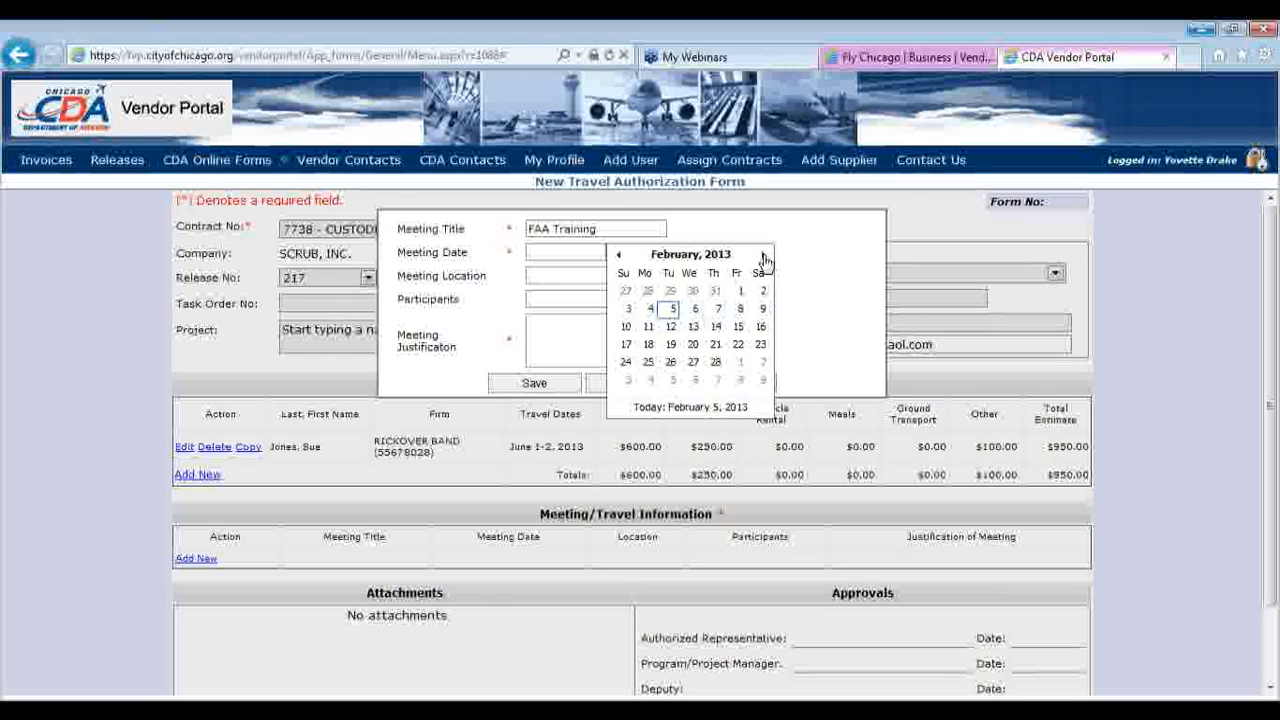
{"action": "left_click", "coordinate": [577, 257]}
{"action": "type", "text": "June 1, 2013"}
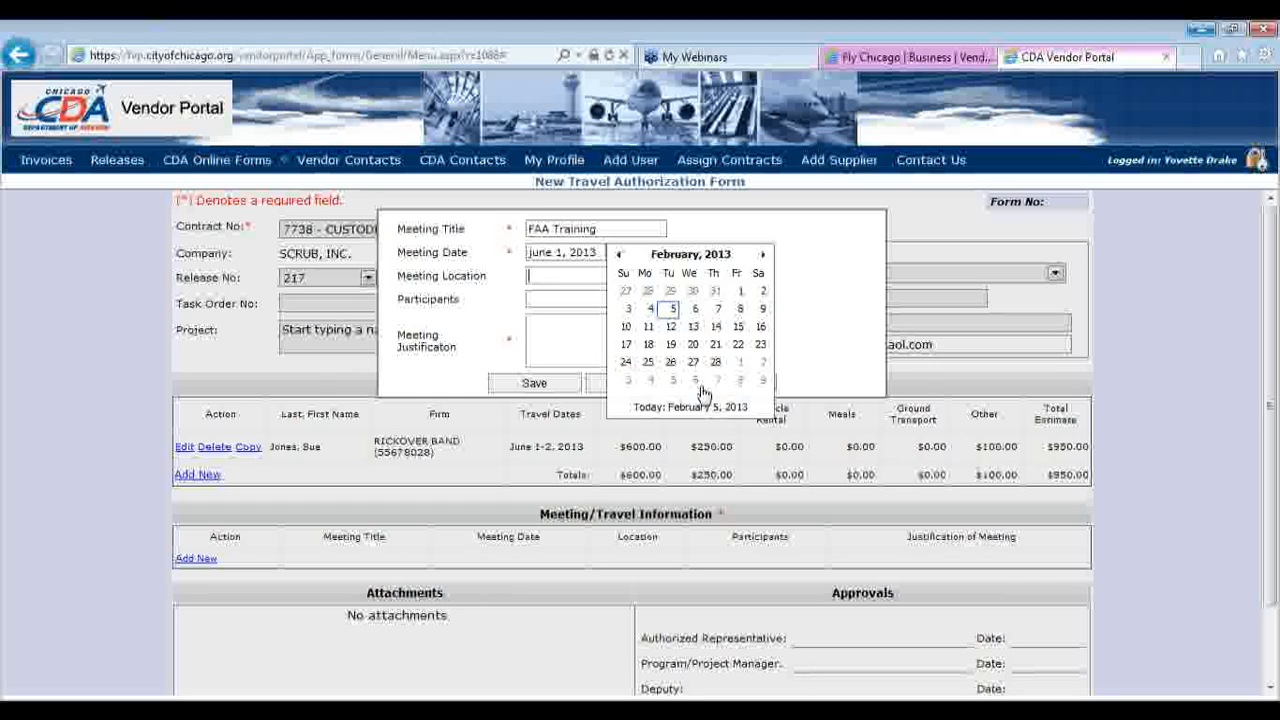
{"action": "left_click", "coordinate": [762, 290]}
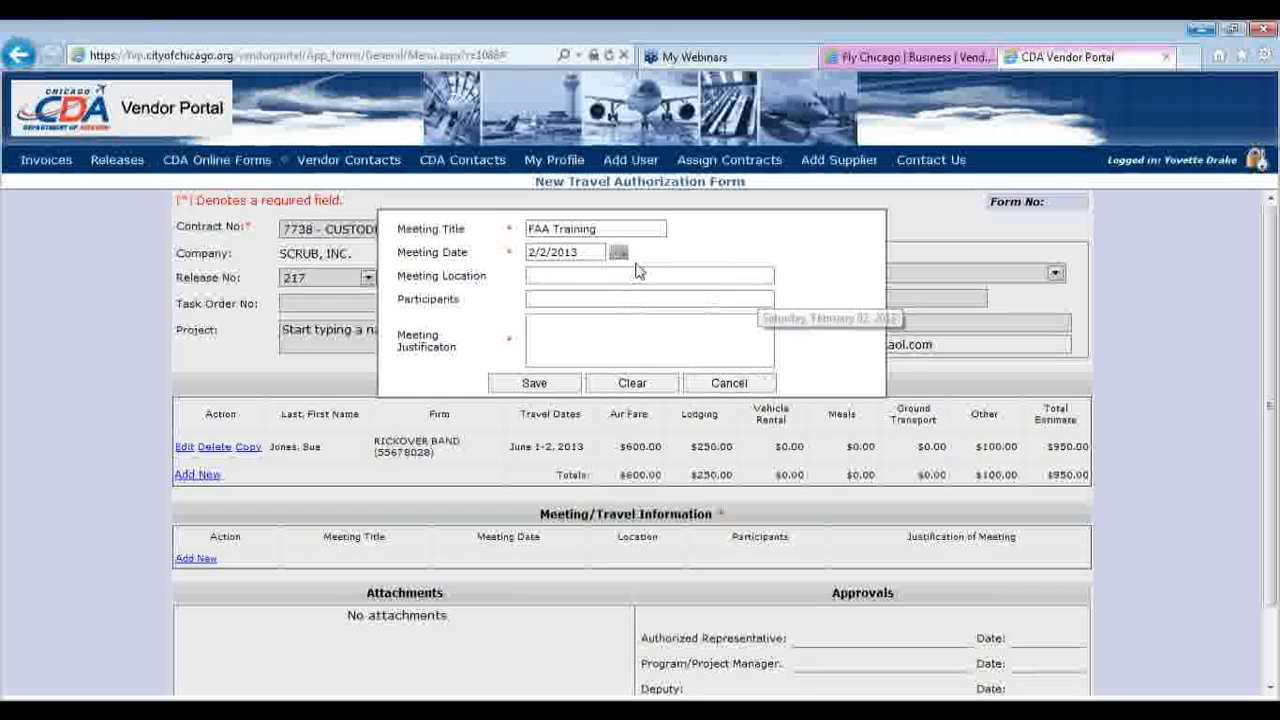
{"action": "left_click_drag", "start_coordinate": [593, 247], "coordinate": [475, 252]}
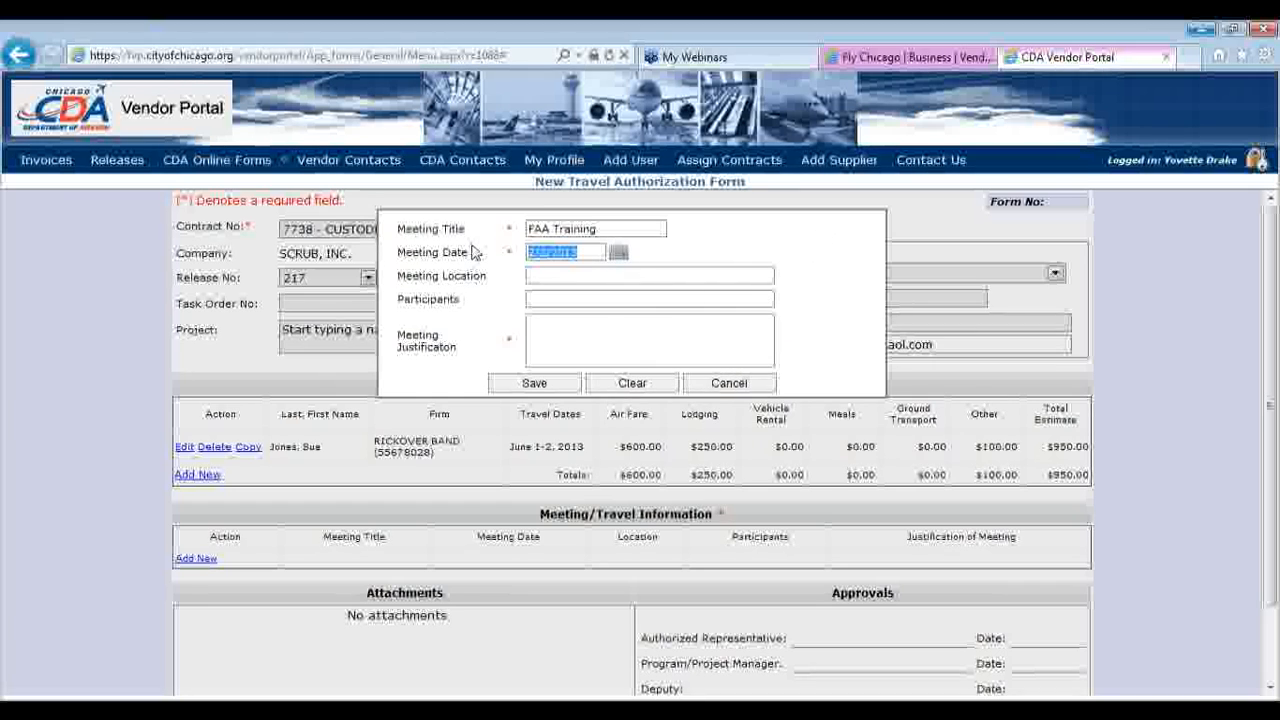
{"action": "type", "text": "6/1/2013"}
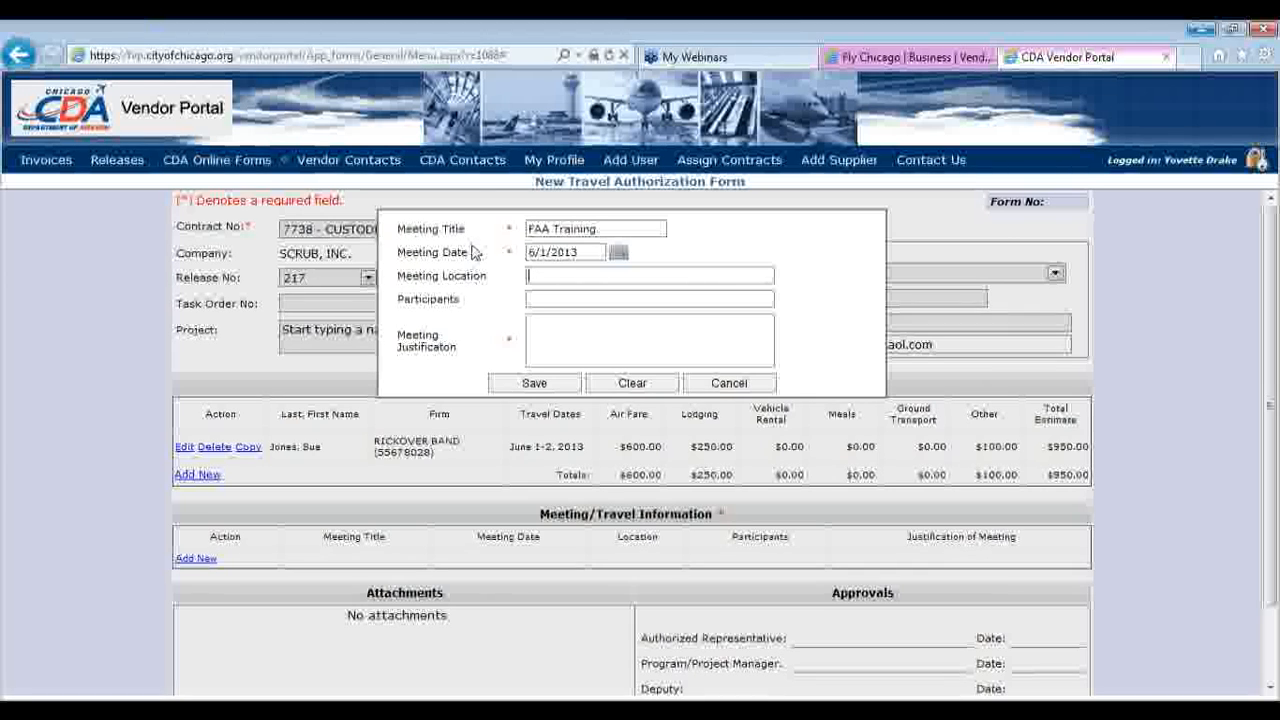
Set location FAA Office, the participants' names and justification 'Required for certification', then save
{"action": "type", "text": "FAA Office"}
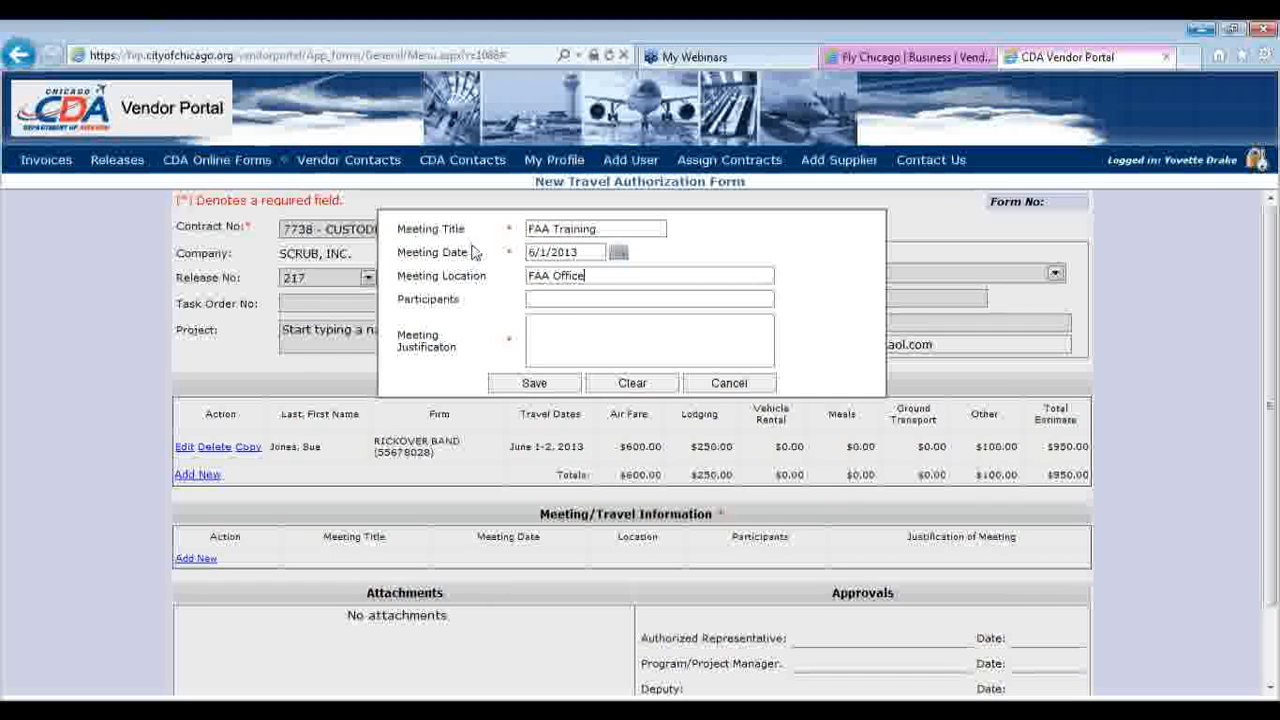
{"action": "left_click", "coordinate": [552, 300]}
{"action": "type", "text": "Larry King,"}
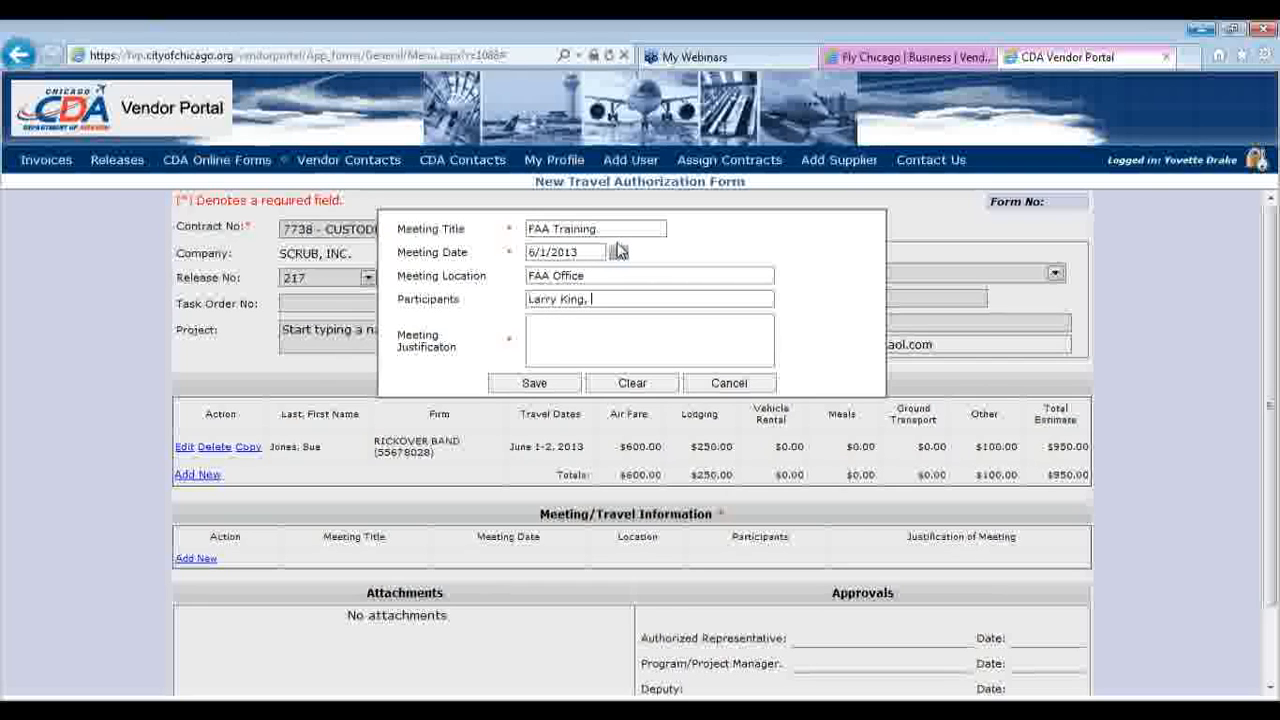
{"action": "left_click", "coordinate": [587, 337]}
{"action": "type", "text": "Required for certification"}
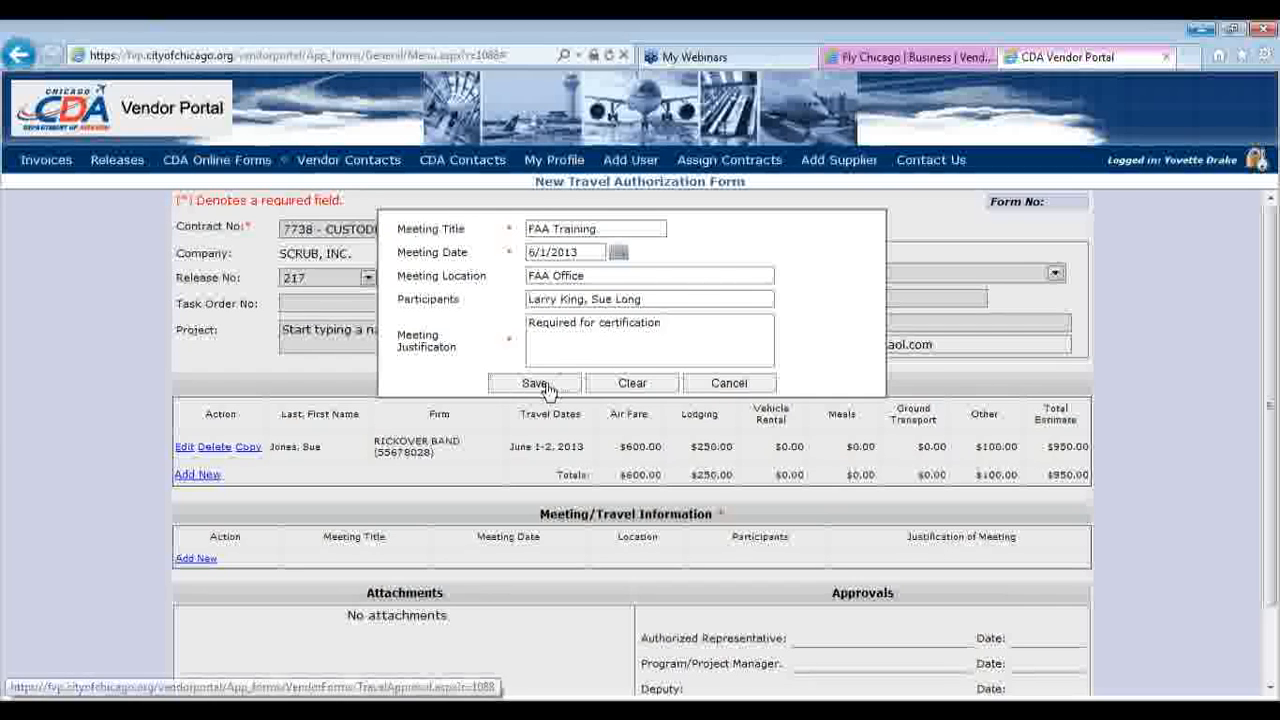
{"action": "left_click", "coordinate": [536, 384]}
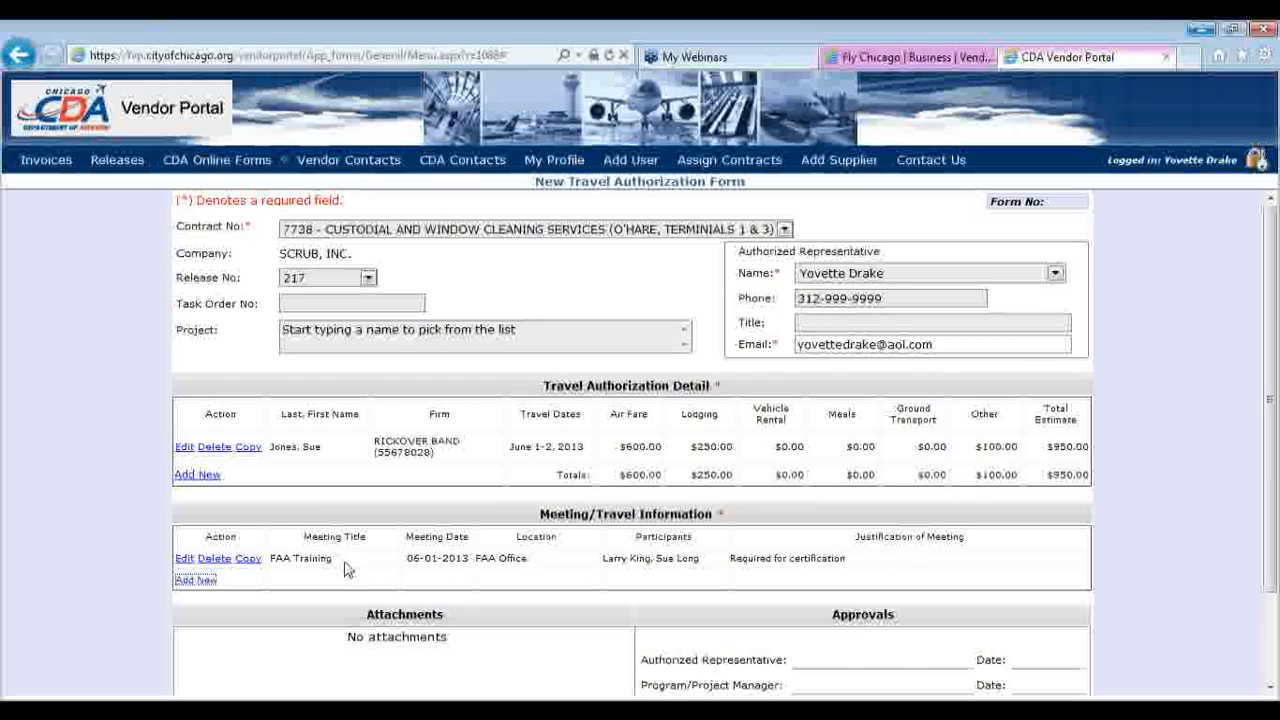
{"action": "left_click", "coordinate": [184, 561]}
Append '. $100 expense is for registration' to the FAA Training meeting justification and save
{"action": "left_click", "coordinate": [693, 318]}
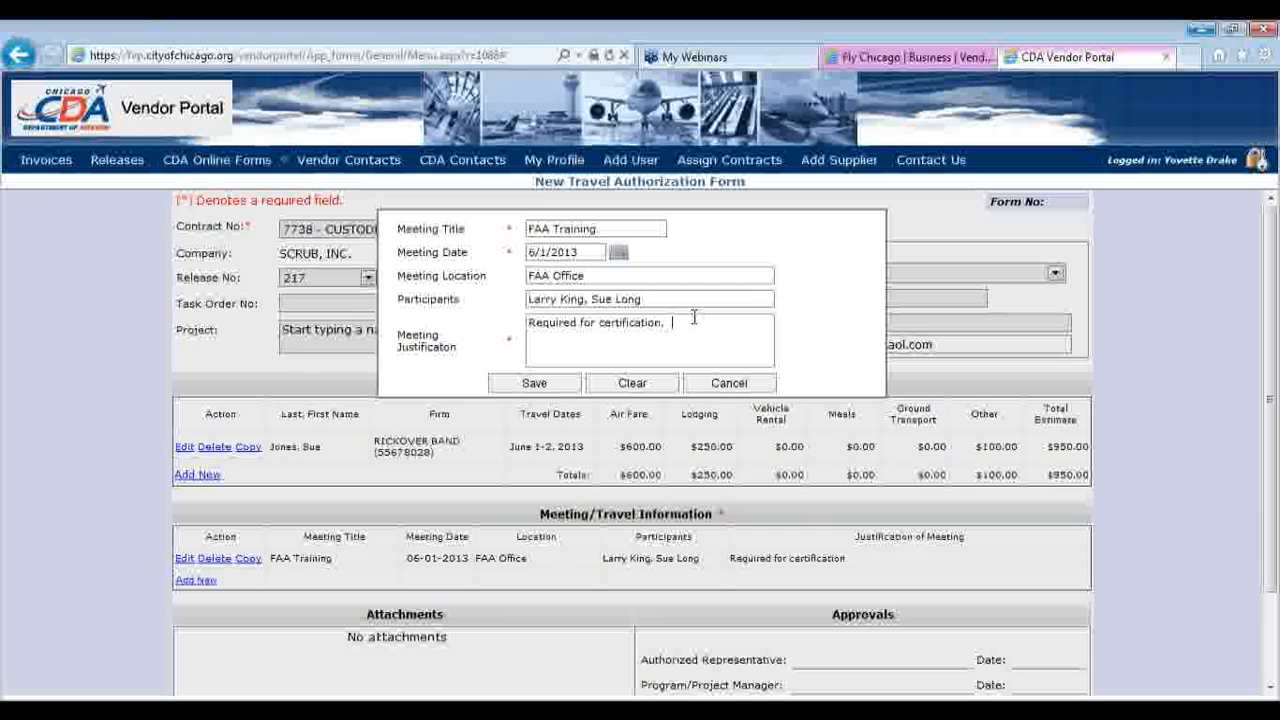
{"action": "type", "text": ".  $100 expense is for regis"}
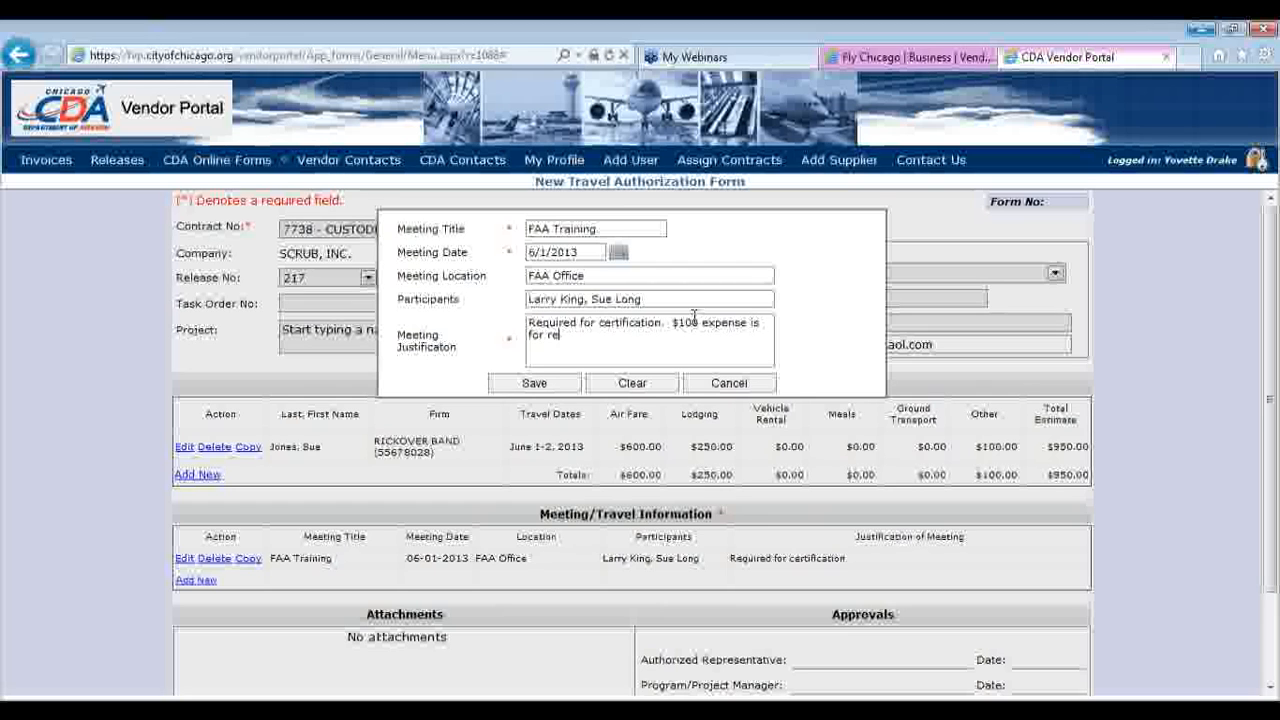
{"action": "type", "text": "tration"}
{"action": "left_click", "coordinate": [534, 385]}
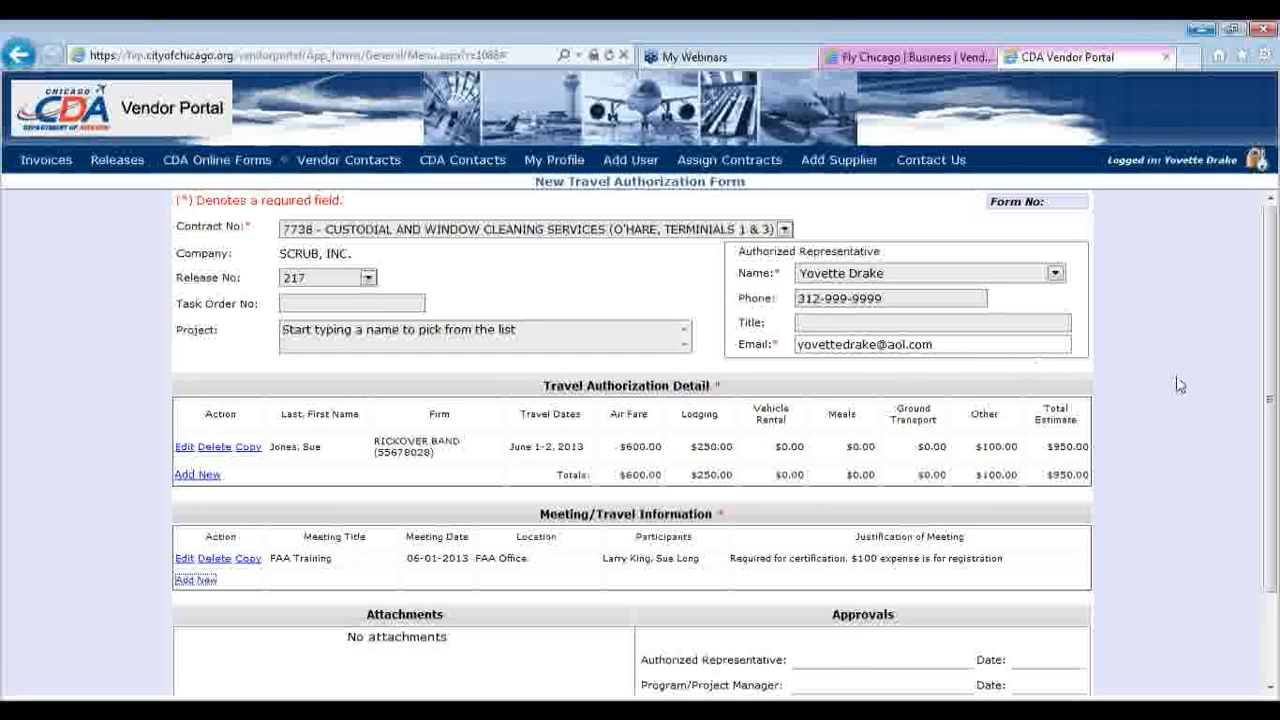
Save the Travel Authorization Form as form number 2461
{"action": "scroll", "coordinate": [1272, 384], "scroll_direction": "down", "scroll_amount": 2}
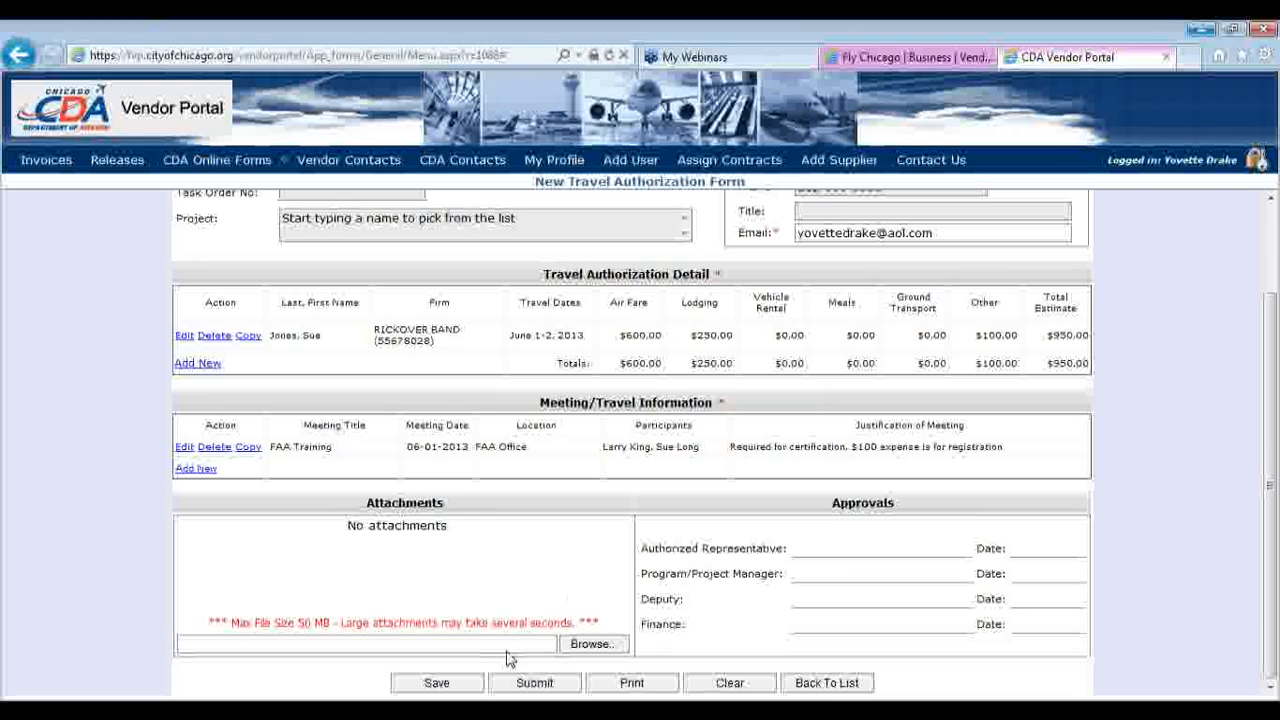
{"action": "left_click", "coordinate": [465, 684]}
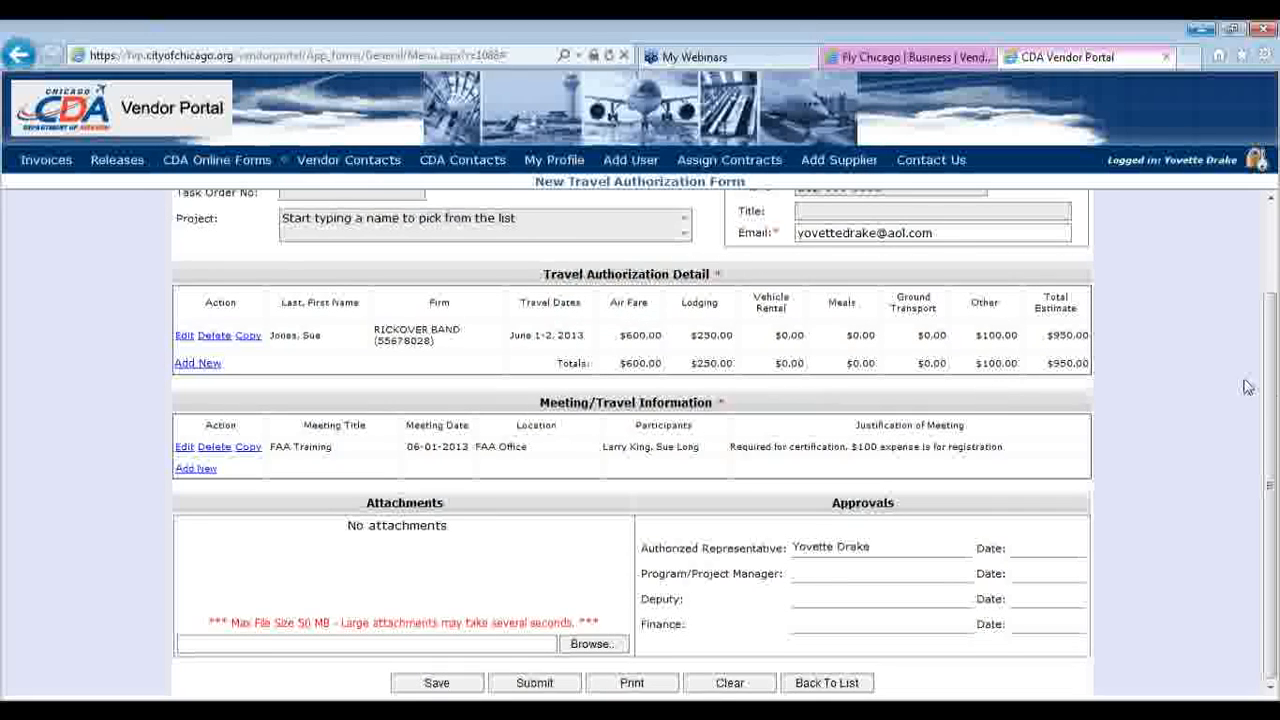
{"action": "left_click_drag", "start_coordinate": [1274, 308], "coordinate": [1274, 200]}
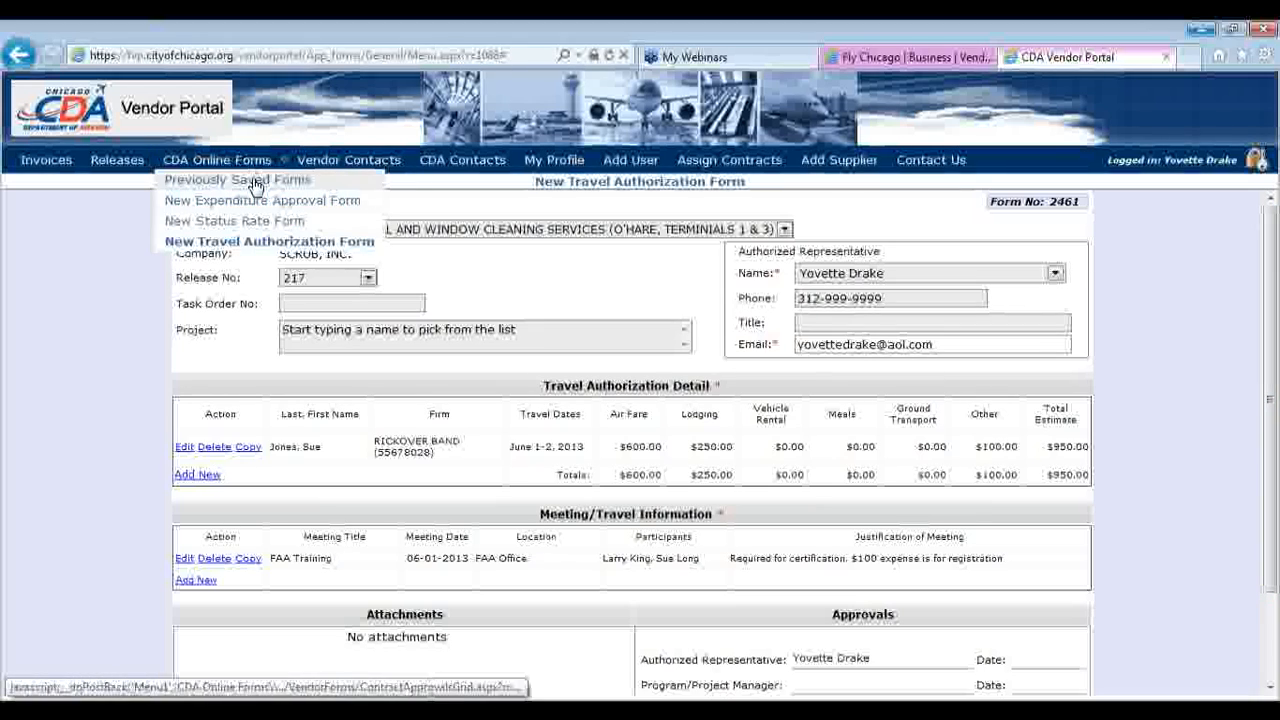
Open submitted Expenditure Approval form 2451 from Previously Saved Forms
{"action": "left_click", "coordinate": [263, 178]}
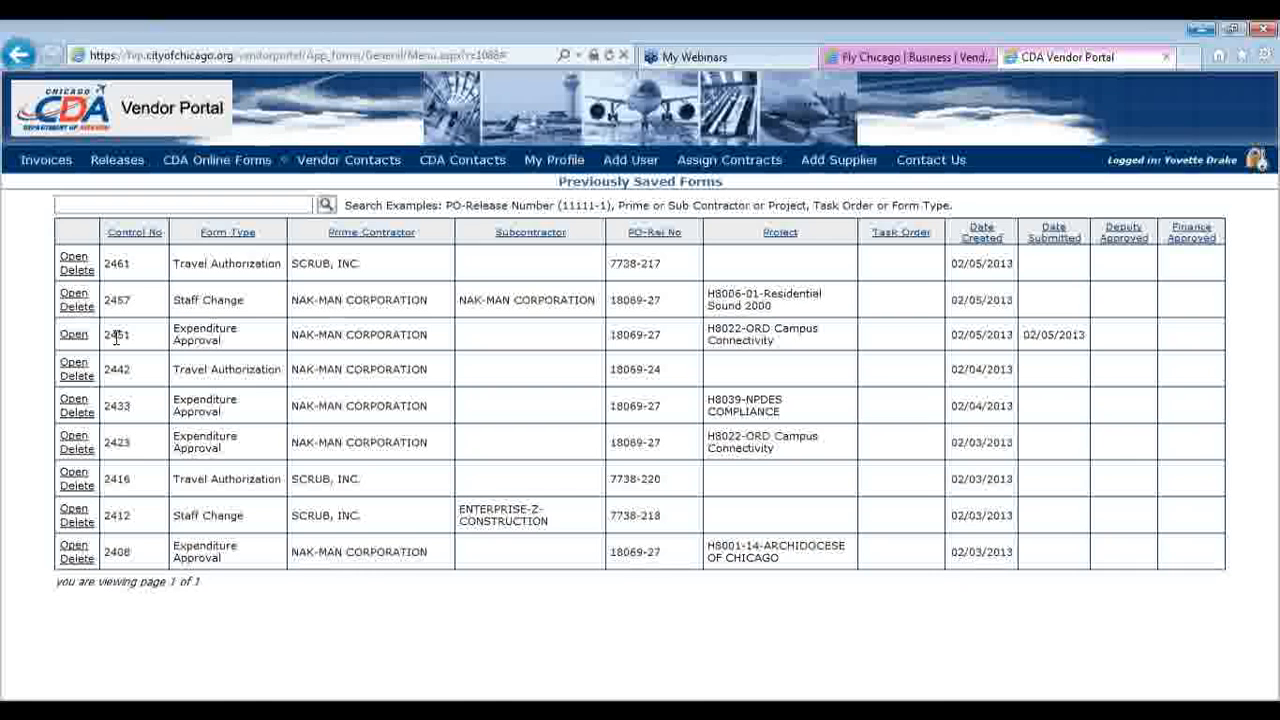
{"action": "left_click", "coordinate": [73, 334]}
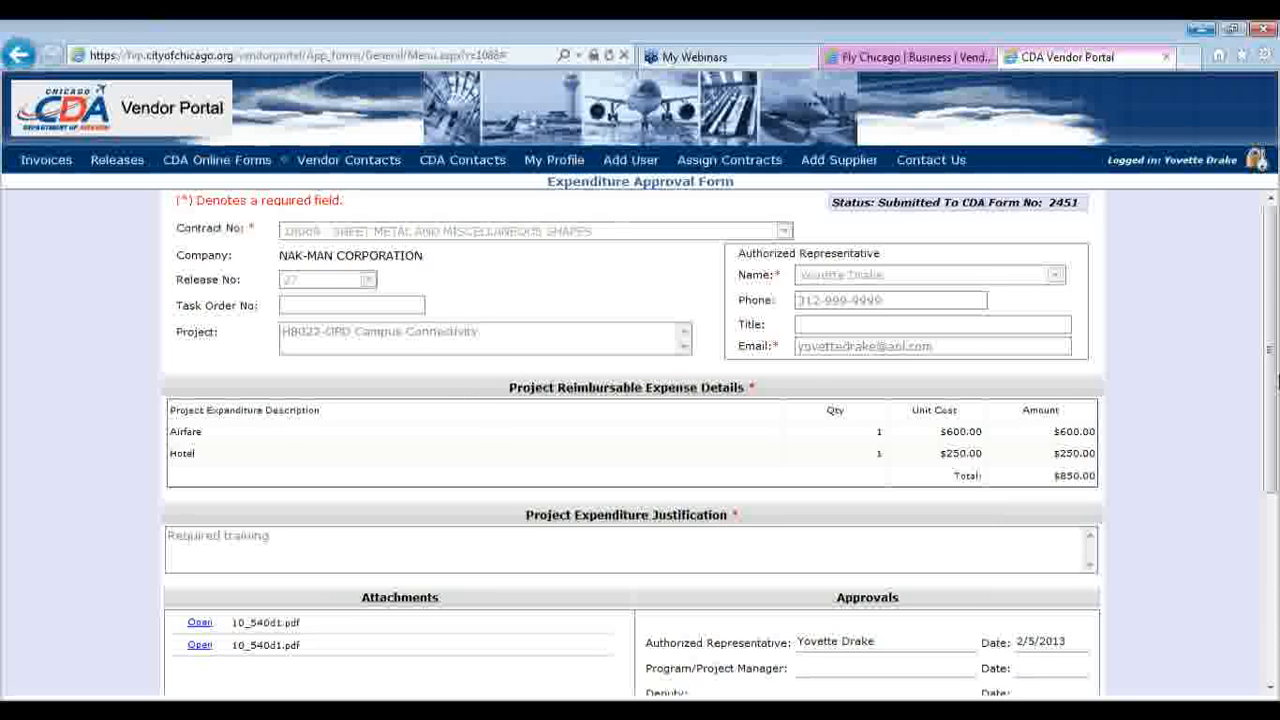
Unsubmit Expenditure Approval form 2451, confirming the prompt, so its $850 expense lines are editable
{"action": "left_click_drag", "start_coordinate": [1274, 381], "coordinate": [1275, 508]}
{"action": "left_click", "coordinate": [500, 573]}
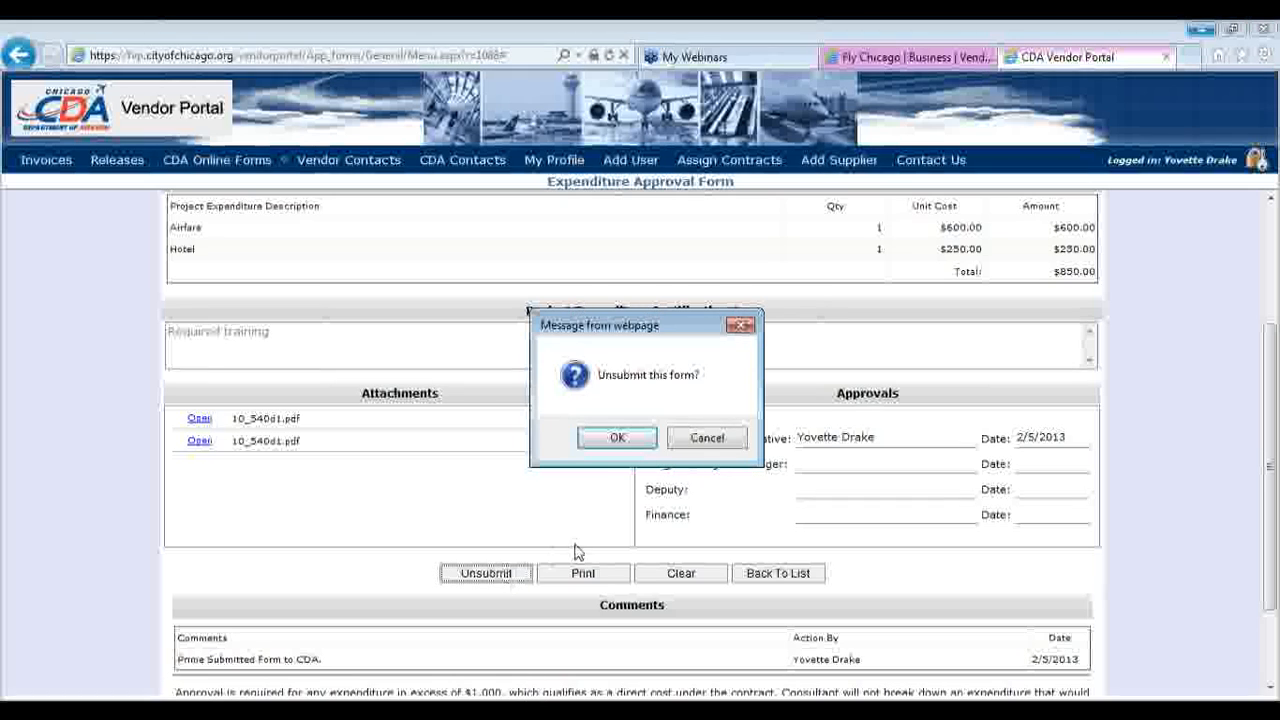
{"action": "left_click", "coordinate": [616, 437]}
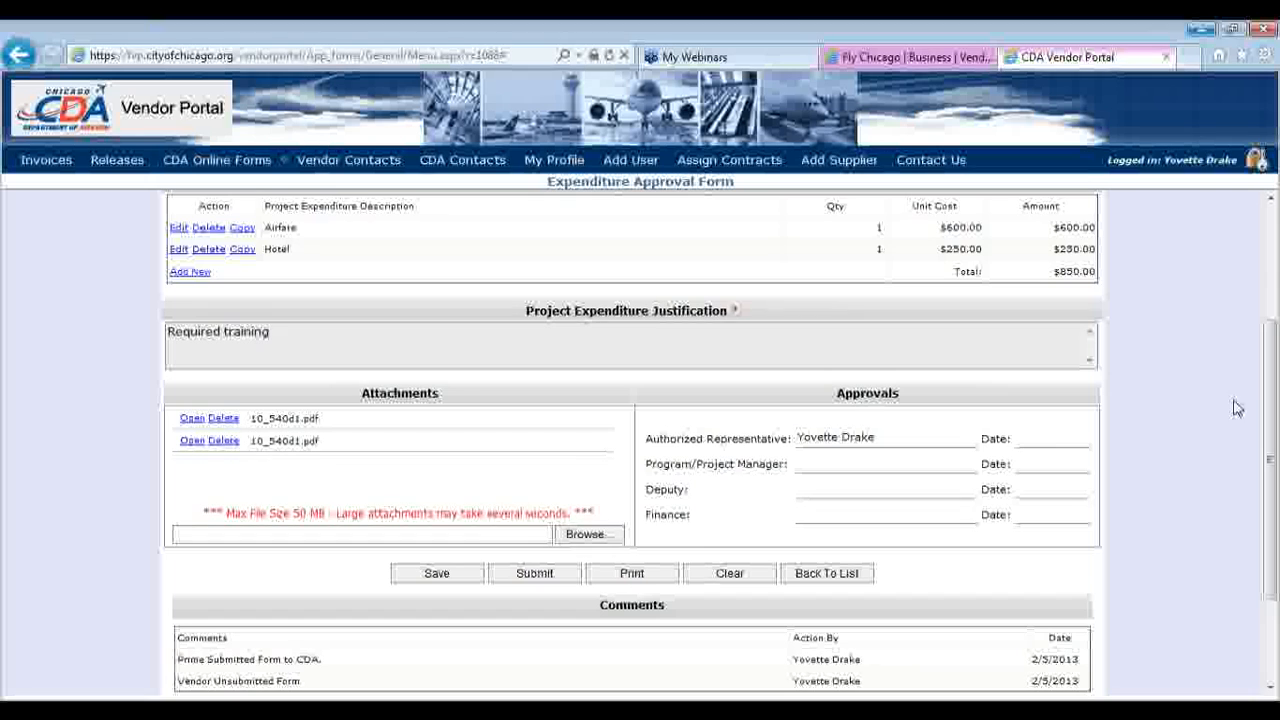
{"action": "left_click_drag", "start_coordinate": [1268, 436], "coordinate": [1262, 332]}
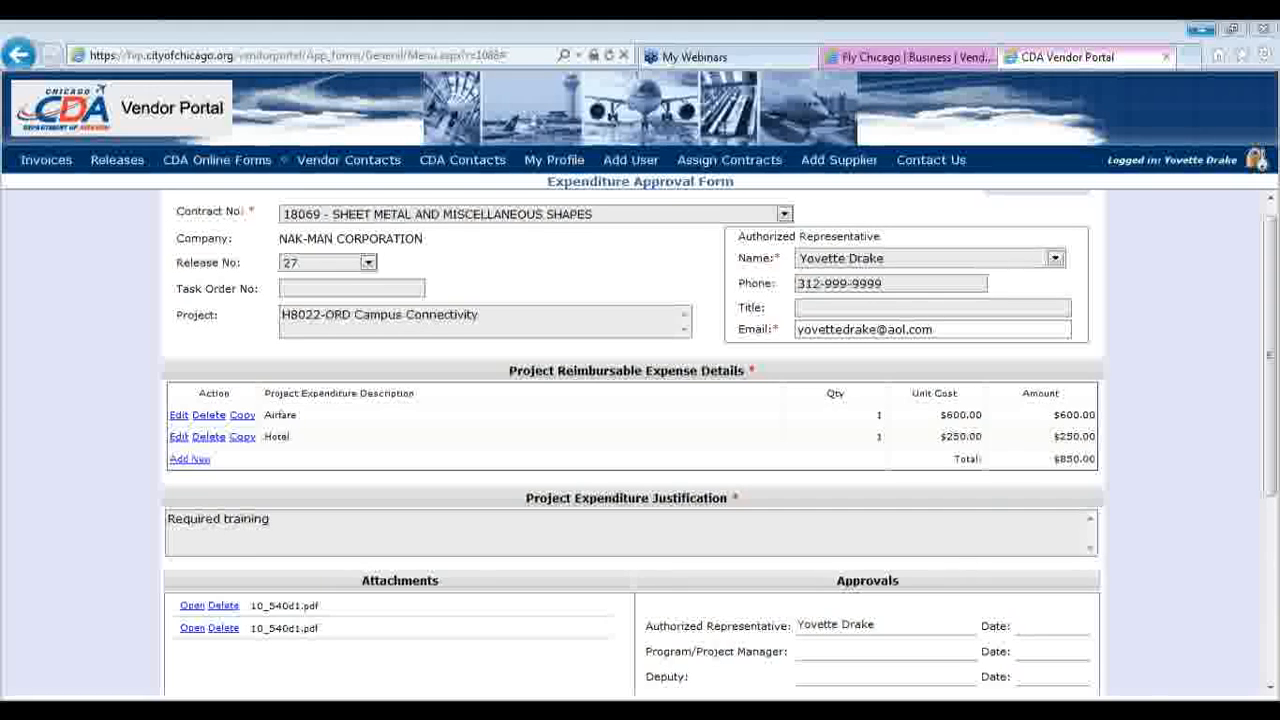
{"action": "left_click", "coordinate": [1115, 709]}
{"action": "left_click_drag", "start_coordinate": [1110, 565], "coordinate": [1109, 541]}
{"action": "left_click", "coordinate": [1178, 650]}
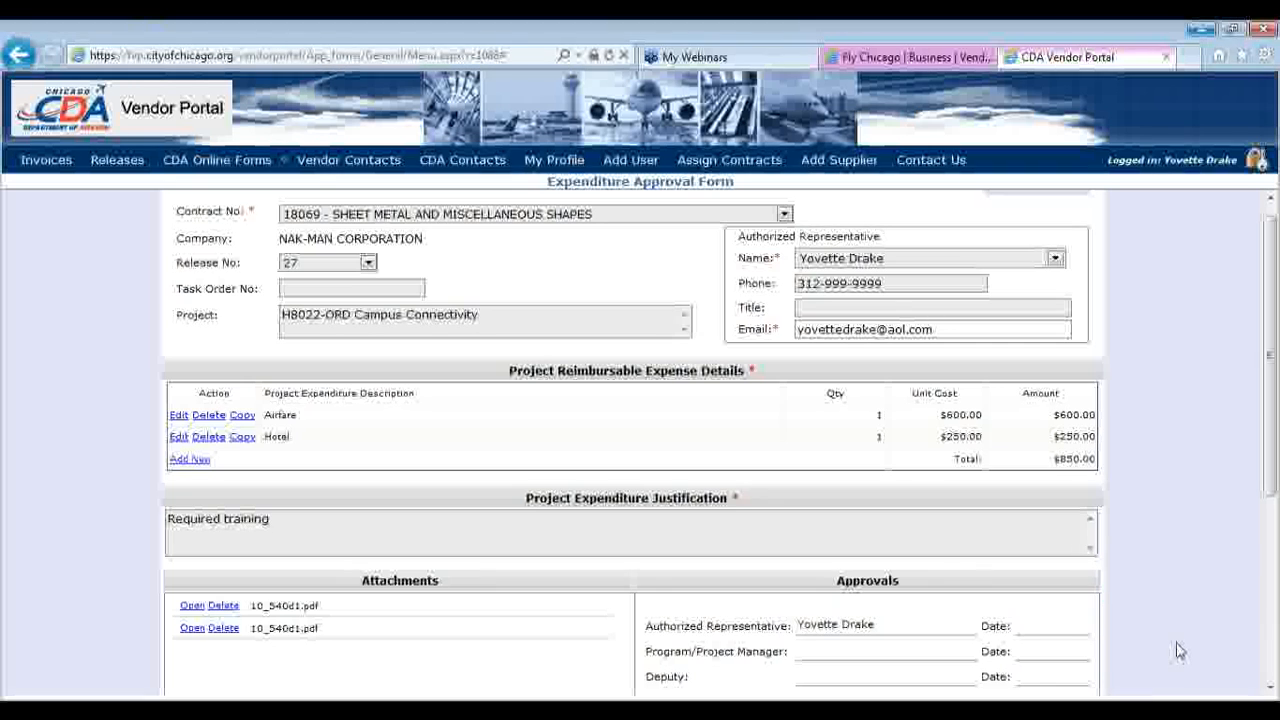